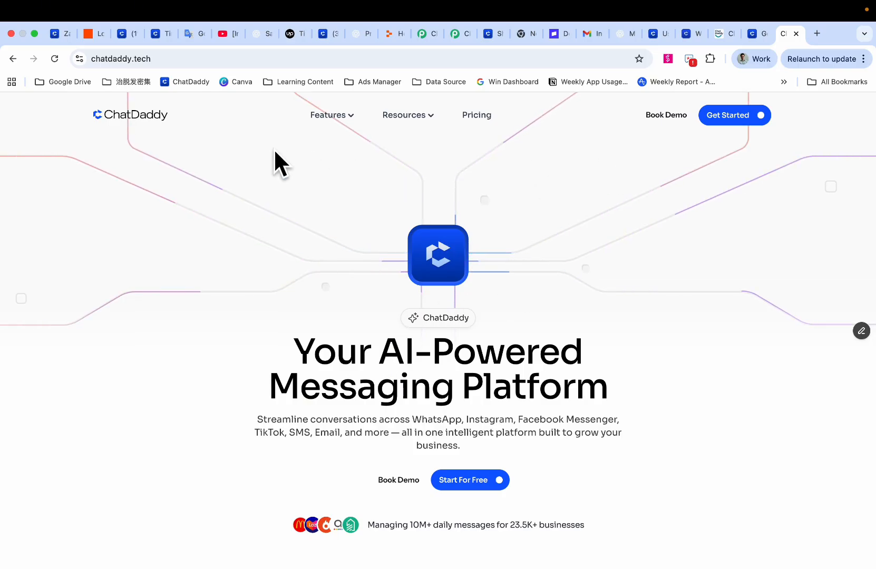
- Open the ChatDaddy sign-up form, fill in the full name and account password, and submit it
scroll(424, 390, down, 2)
scroll(422, 382, up, 2)
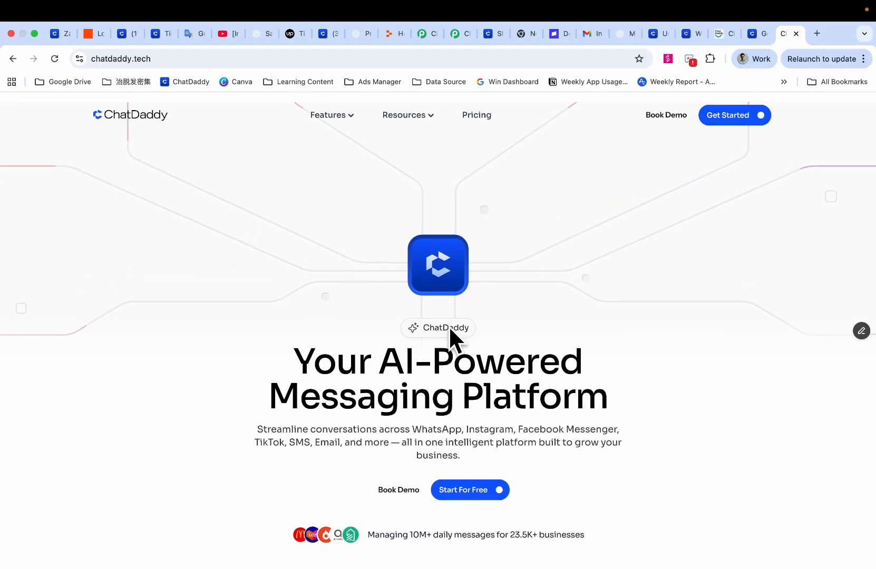
click(742, 115)
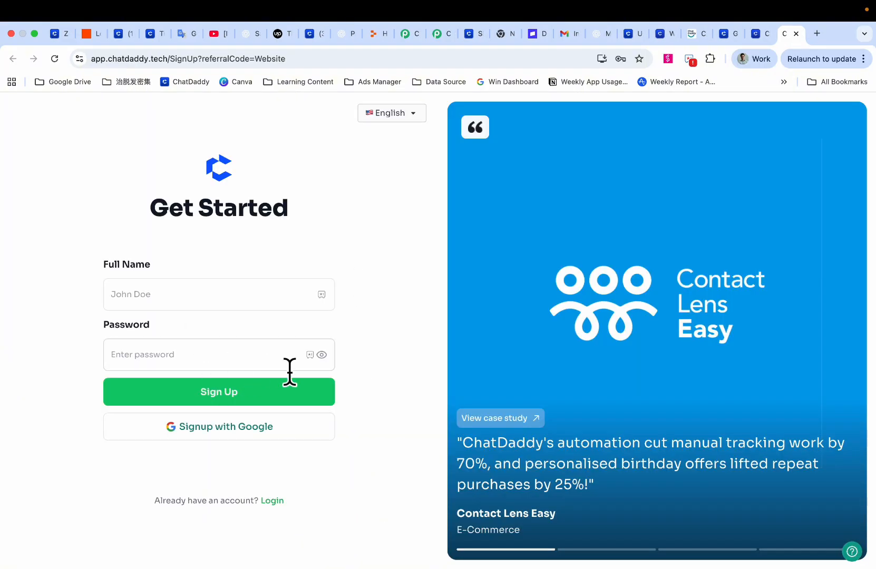
click(234, 305)
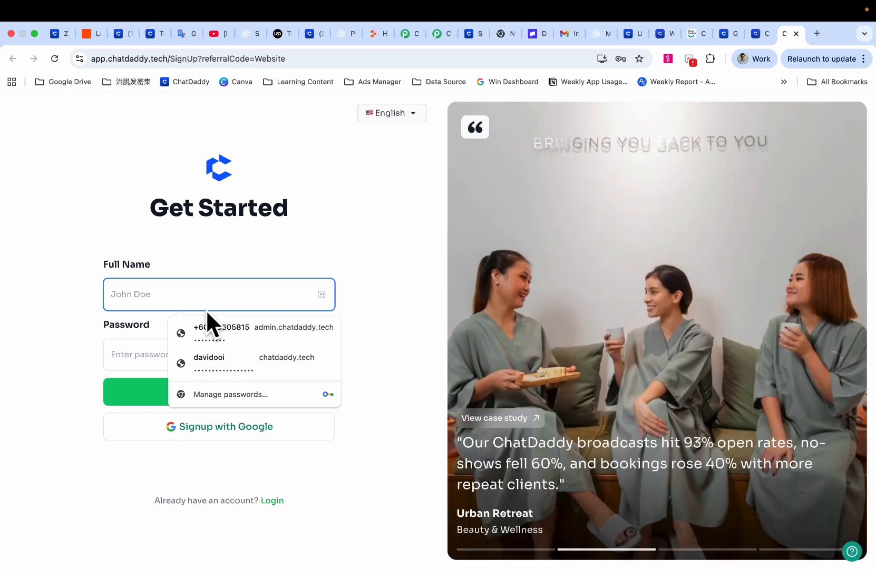
click(221, 331)
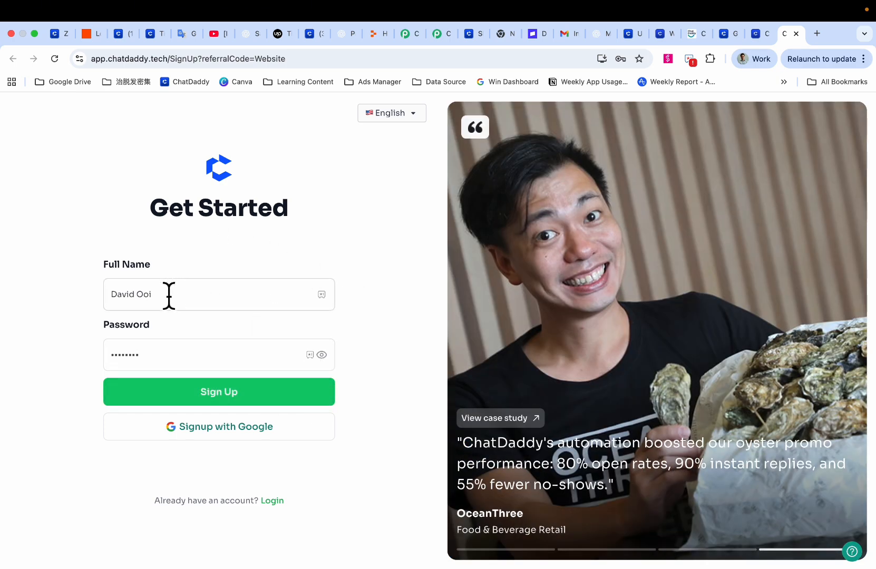
click(219, 393)
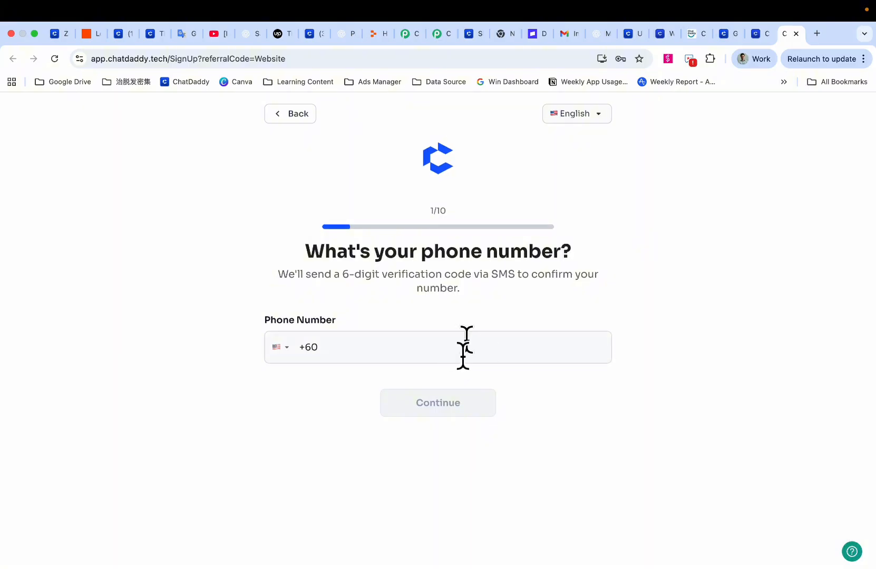
- Enter the phone number for SMS verification and continue the sign-up
click(417, 361)
key(super+v)
click(453, 419)
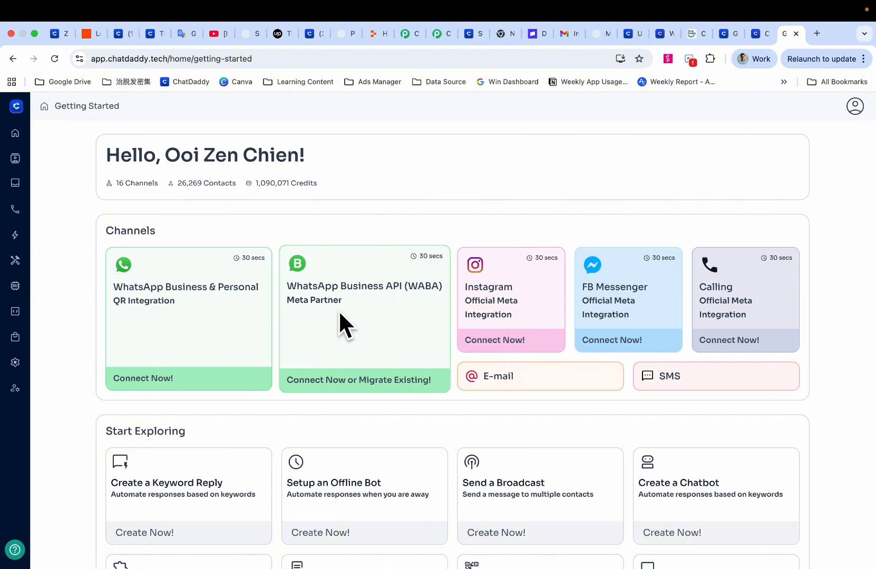
drag(113, 289, 238, 297)
click(305, 237)
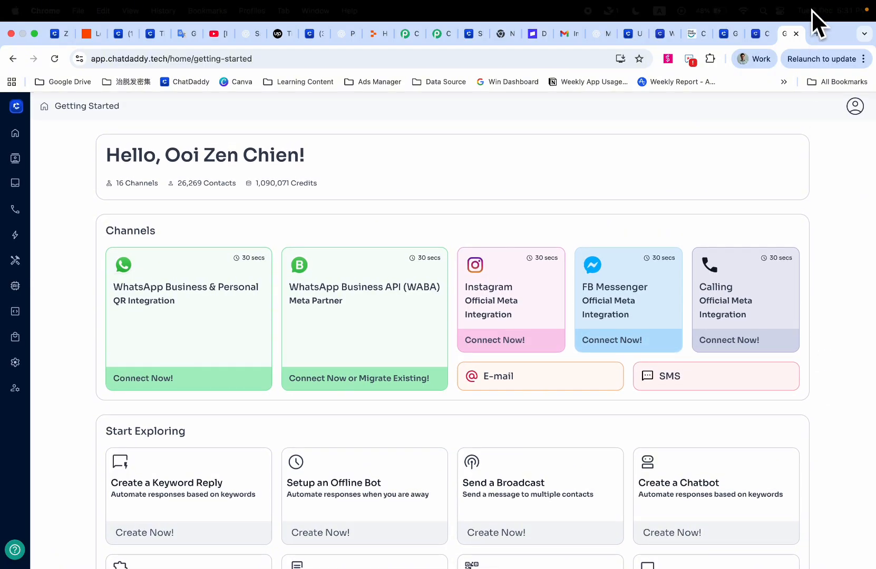
scroll(803, 241, down, 1)
scroll(803, 240, up, 1)
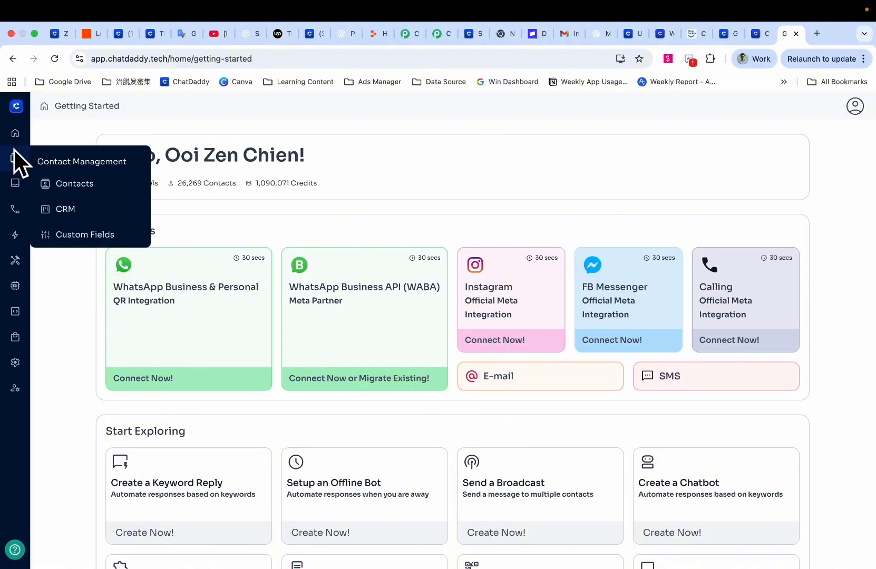
- Go to Manage Channels and start adding a WhatsApp Business & Personal channel with QR integration
mouse_move(20, 141)
mouse_move(4, 181)
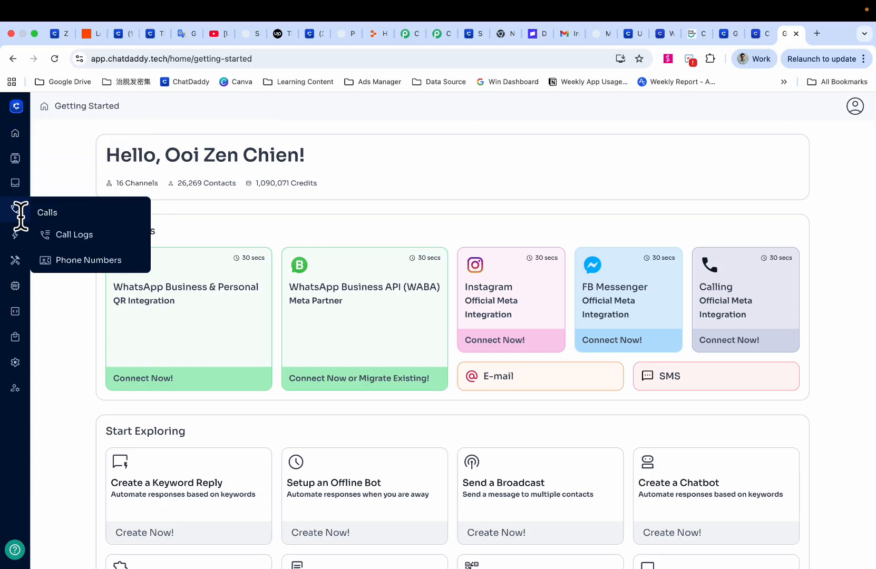
mouse_move(18, 238)
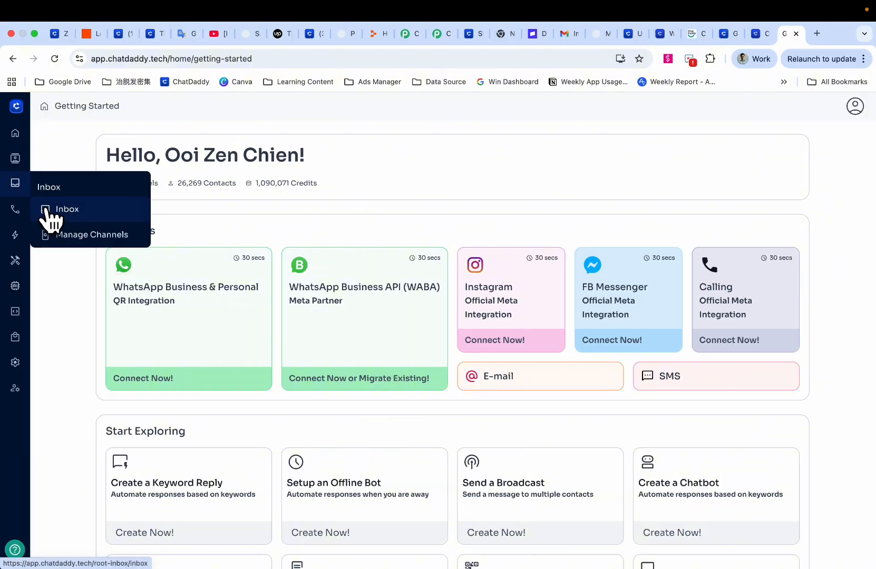
click(76, 236)
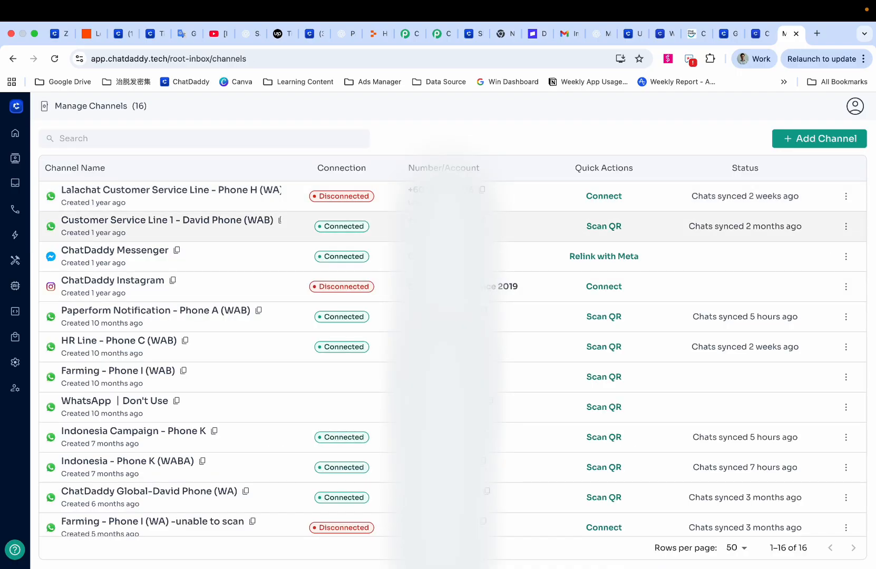
click(793, 140)
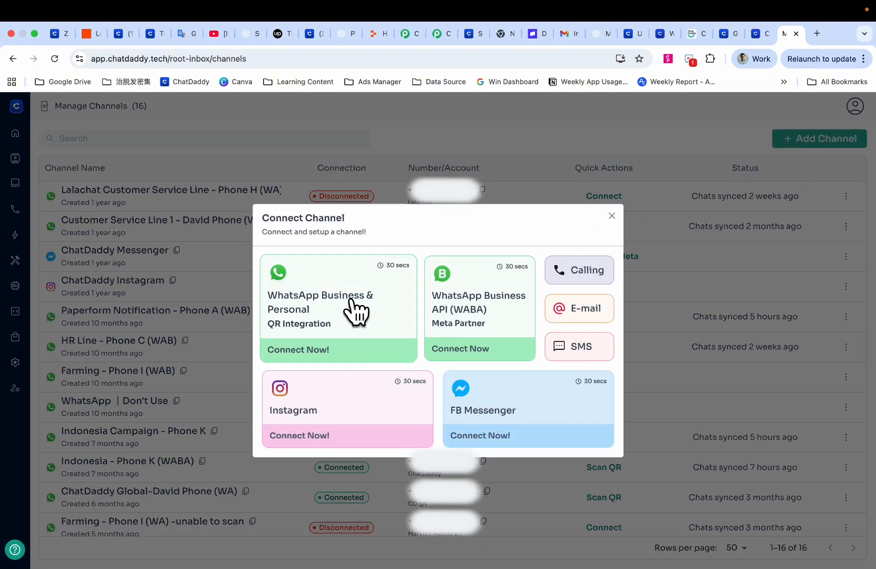
click(327, 341)
click(450, 403)
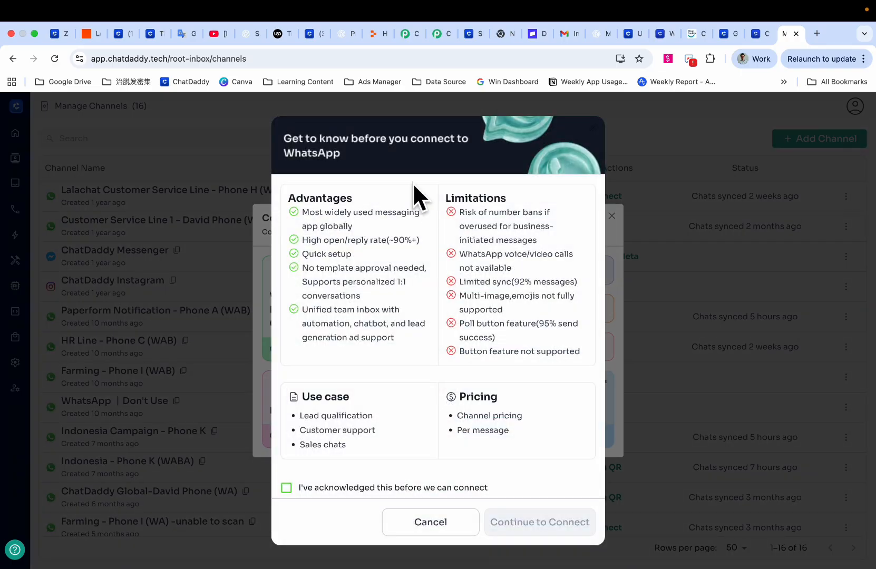
- Review the WhatsApp advantages, limitations, use cases and pricing, acknowledge them, and continue to the connection
drag(289, 198, 526, 449)
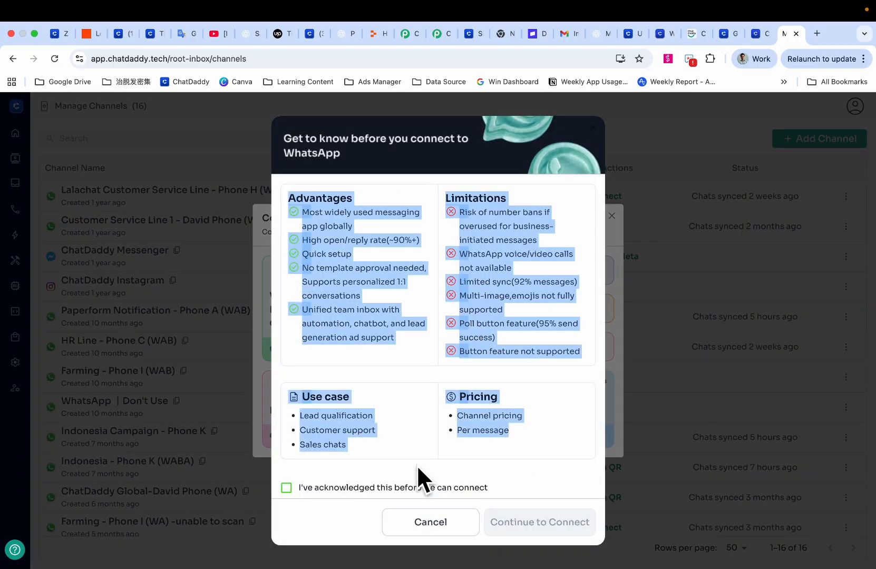
click(392, 455)
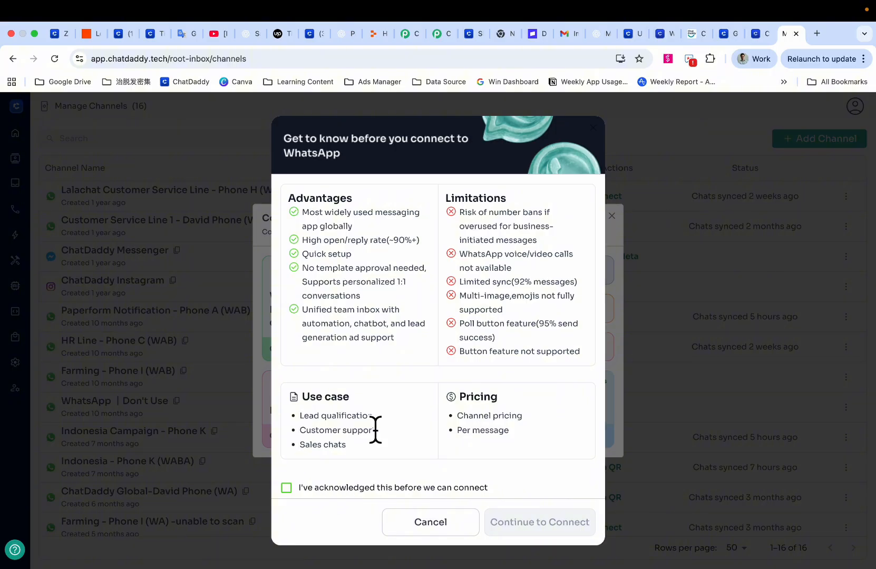
click(340, 489)
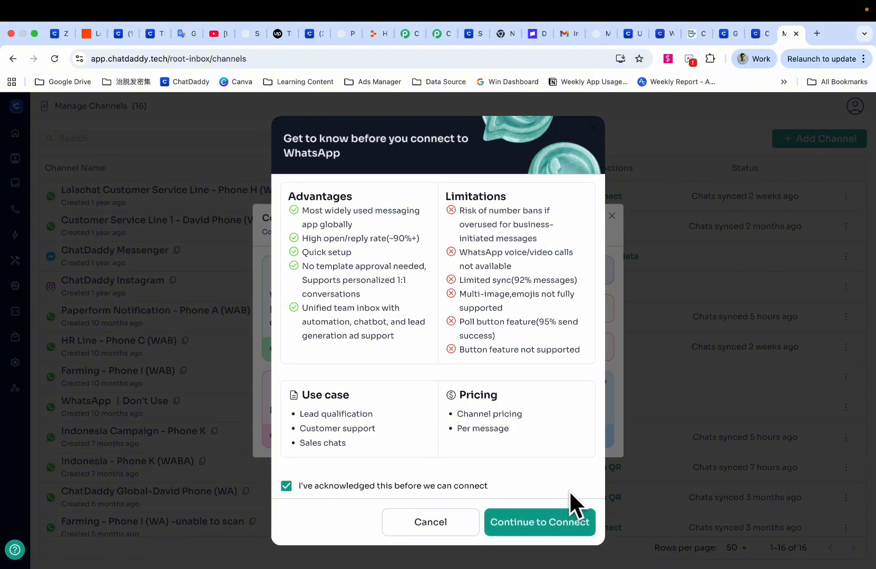
click(552, 529)
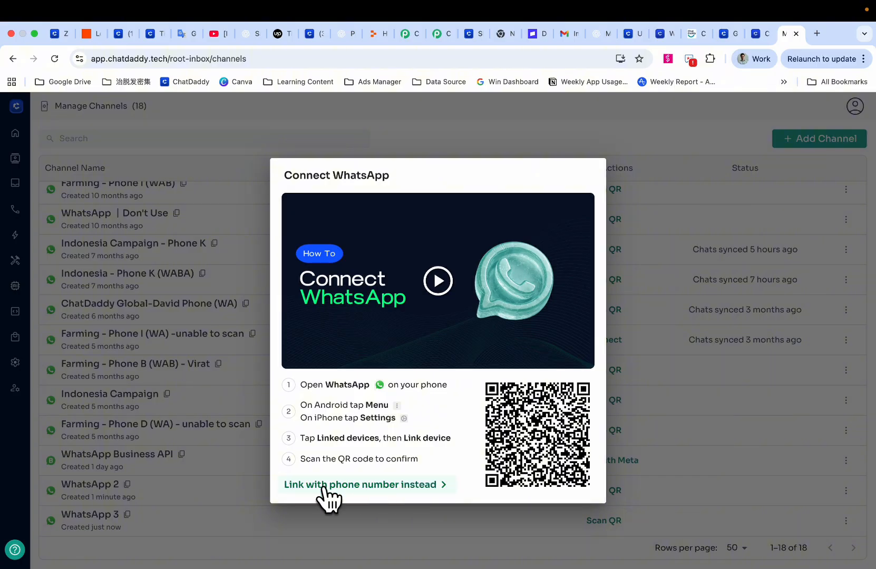
- Link WhatsApp with a phone number instead of the QR code, entering the WhatsApp number to generate a pairing code
click(351, 493)
click(391, 417)
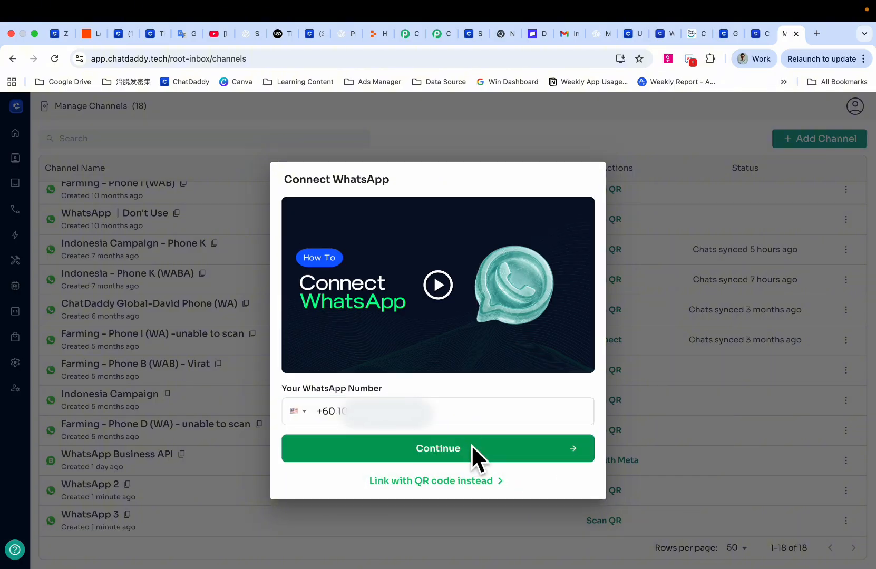
click(472, 446)
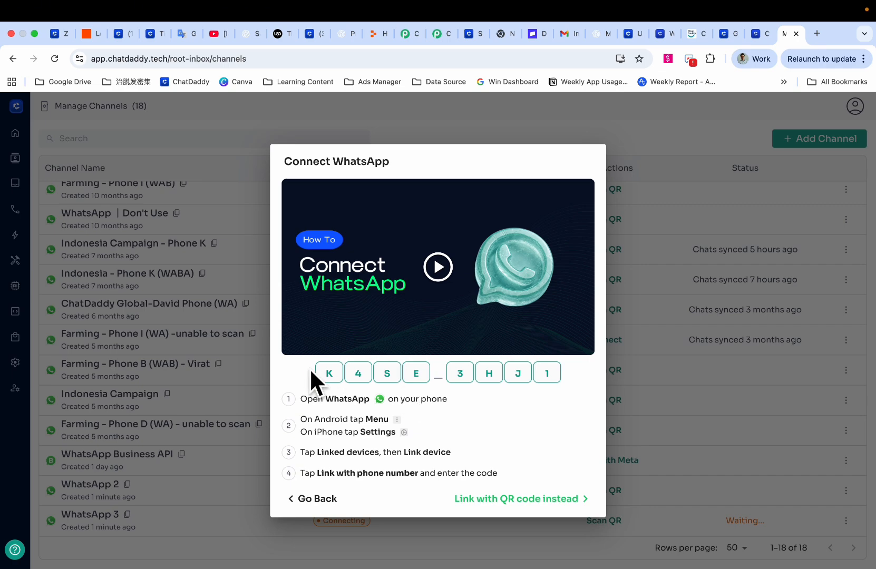
drag(311, 370, 570, 368)
click(562, 385)
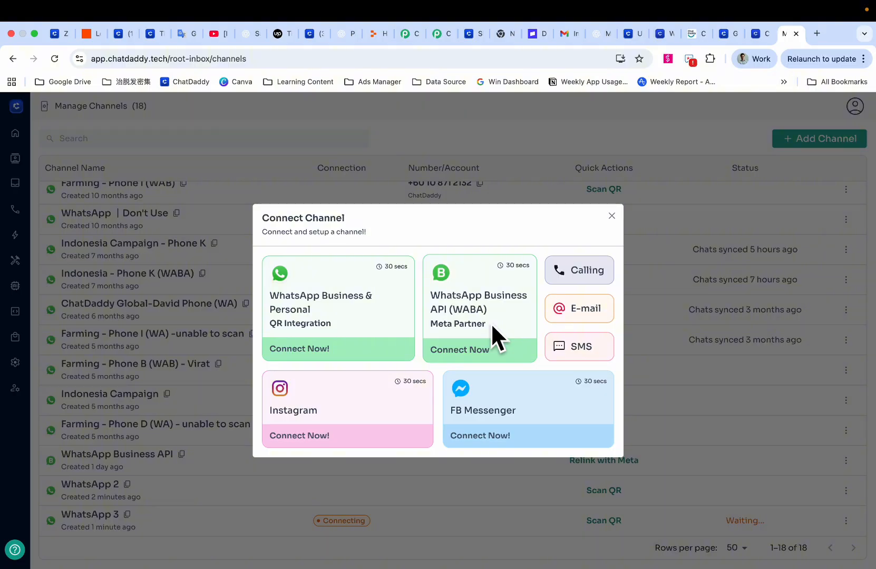
- Add another WhatsApp Business API (WABA) channel, accepting the monthly 30000-credit charge and acknowledging the connection notes
click(476, 308)
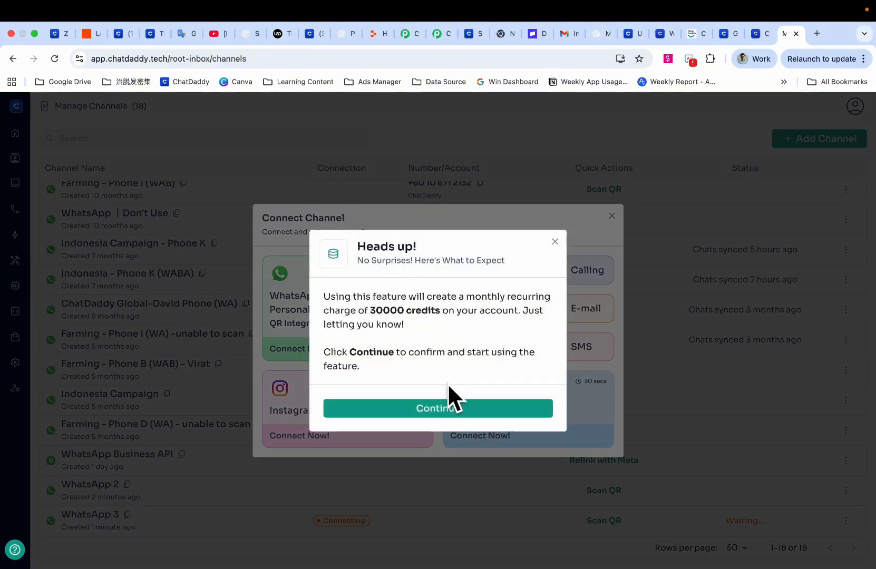
click(448, 407)
click(426, 475)
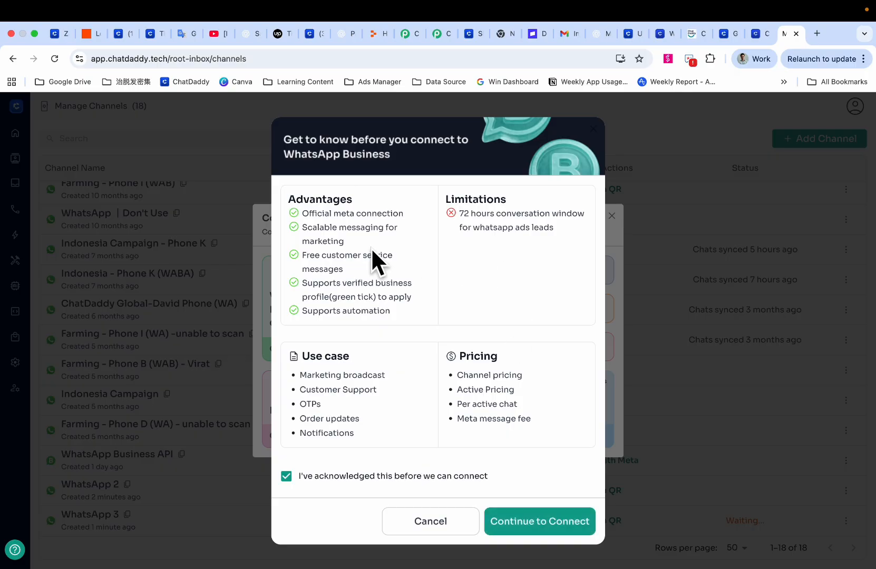
click(541, 524)
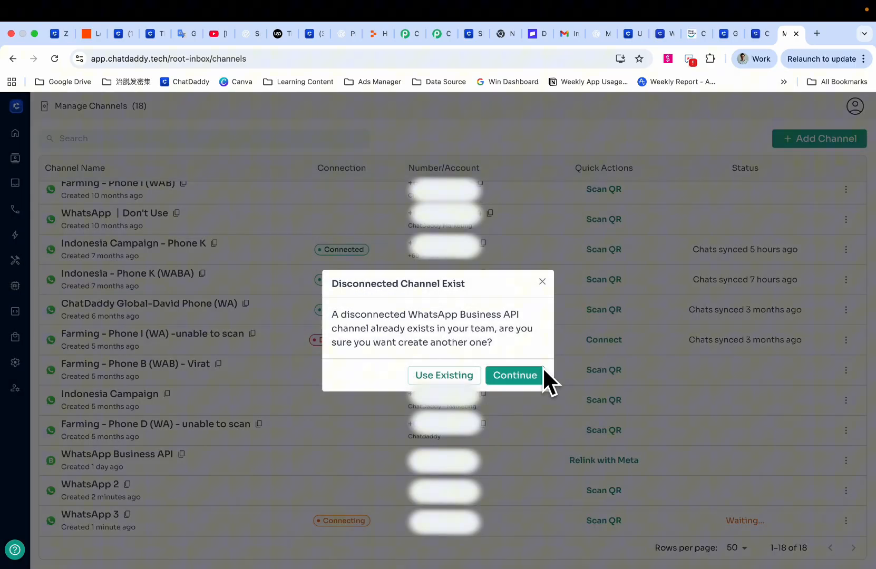
click(516, 376)
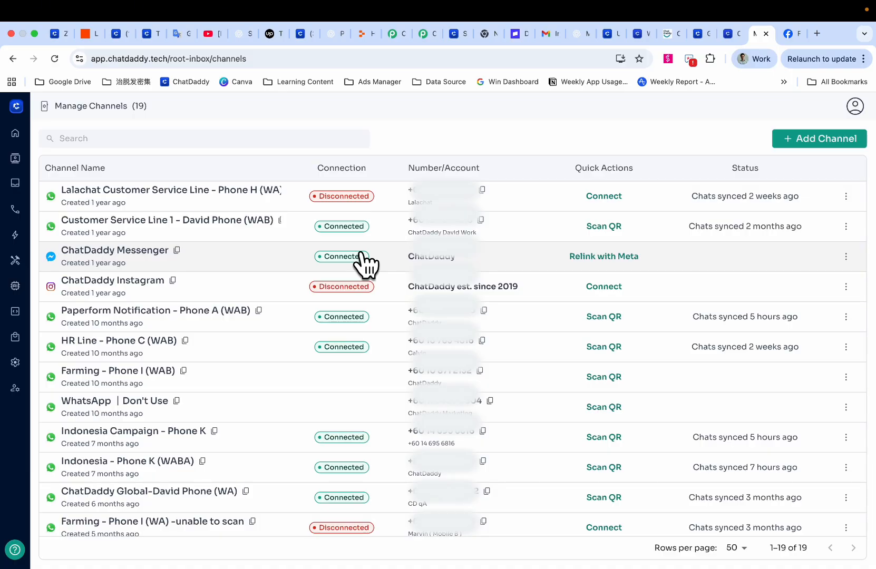
- Open the Team settings and review the members, their permissions, and the team information
mouse_move(16, 190)
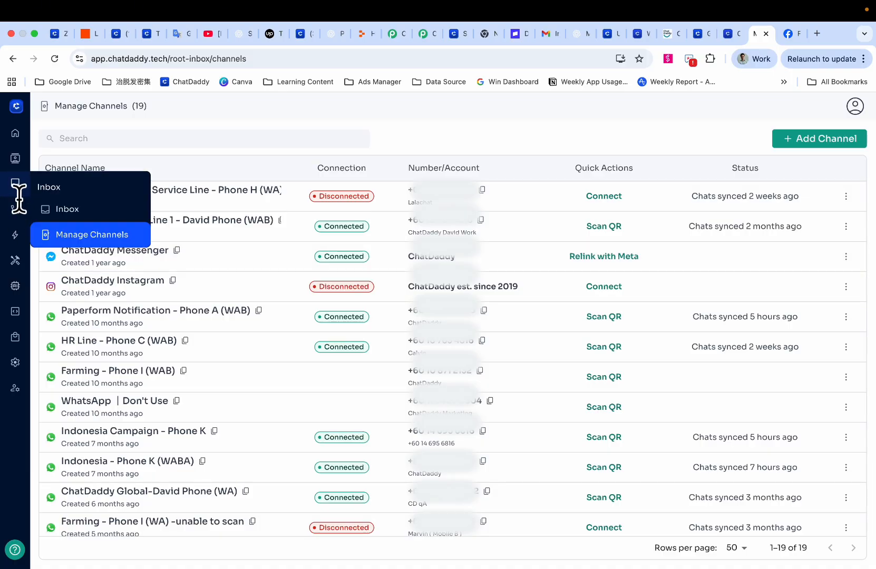
mouse_move(16, 364)
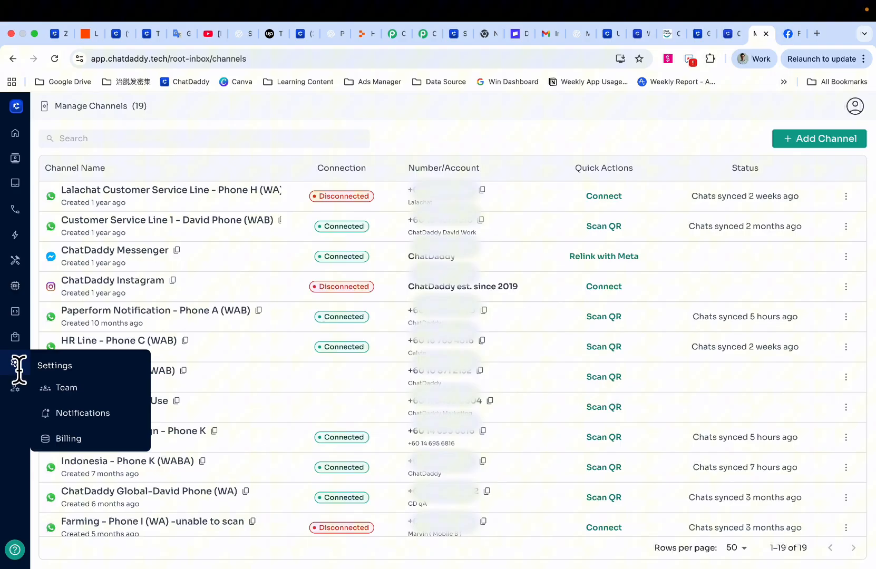
click(64, 390)
scroll(354, 239, down, 1)
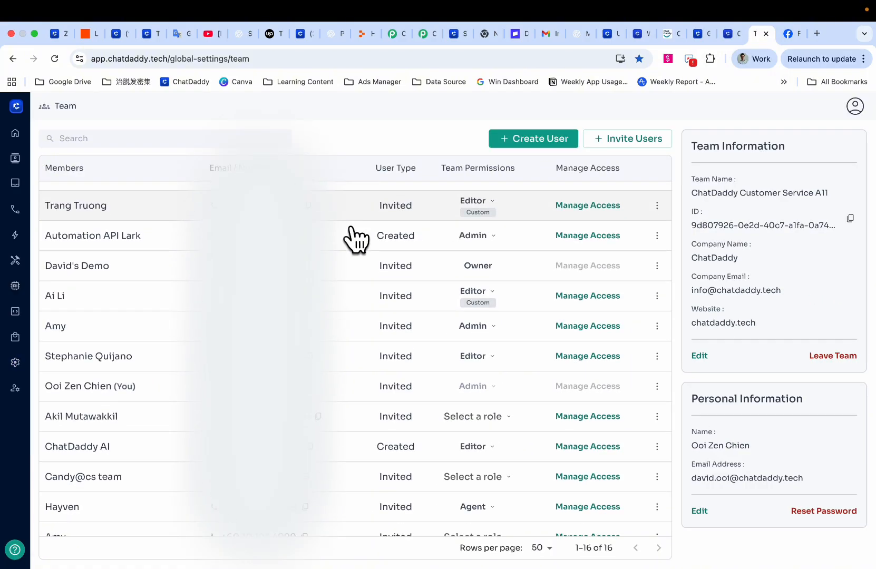
scroll(356, 237, up, 1)
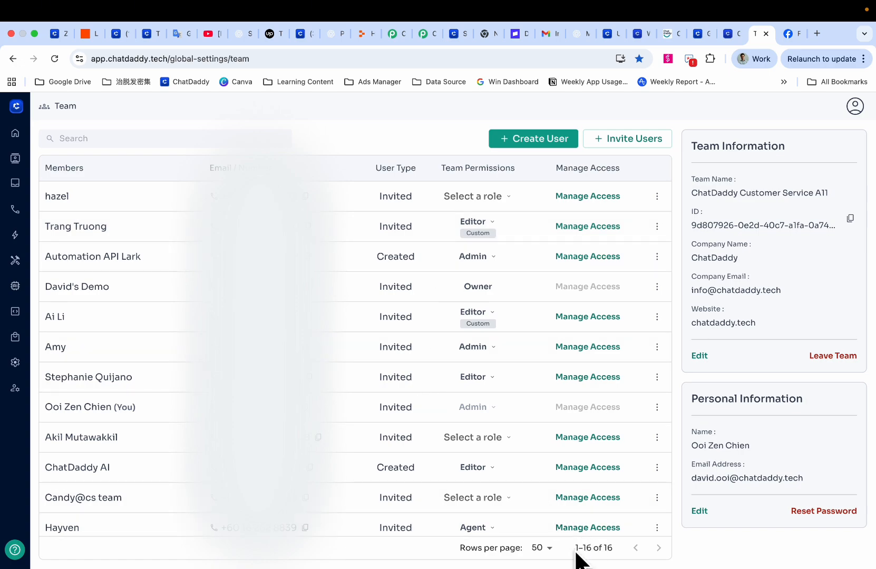
drag(576, 551, 720, 146)
click(376, 143)
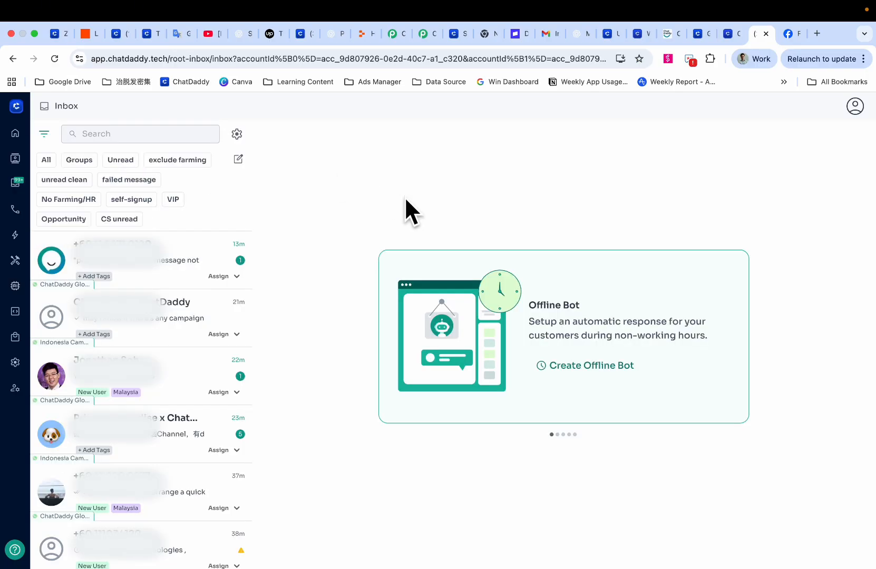
- In the inbox, search for the contact's phone number, open the matching conversation, and close its contact details
mouse_move(6, 178)
click(73, 211)
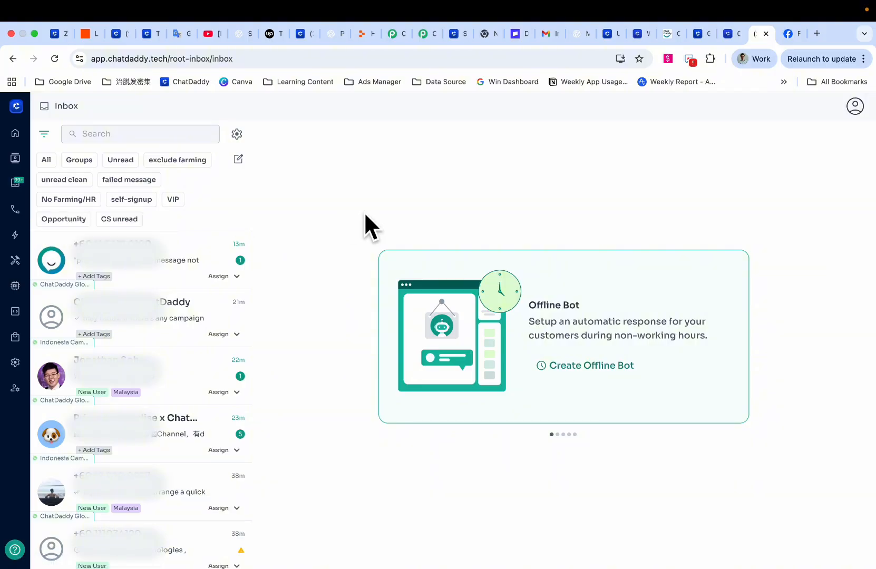
key(super+v)
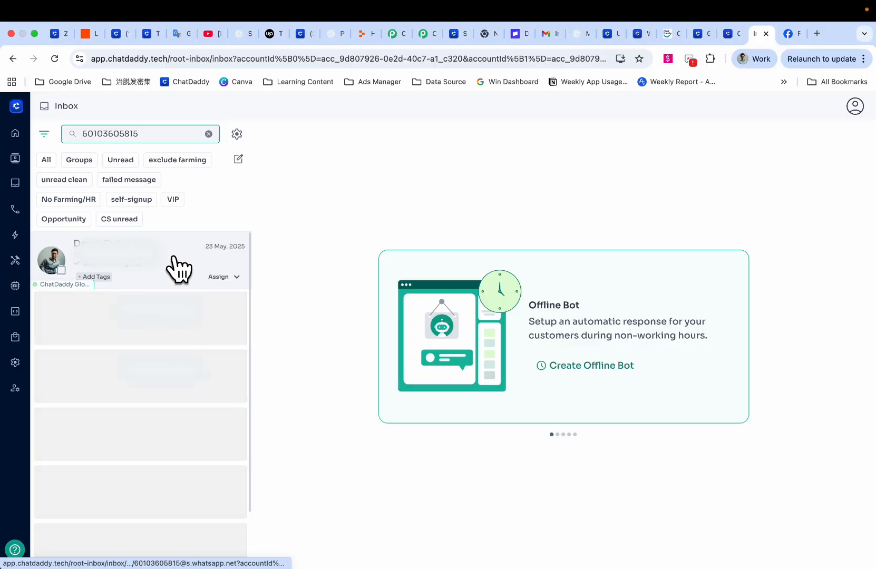
click(178, 269)
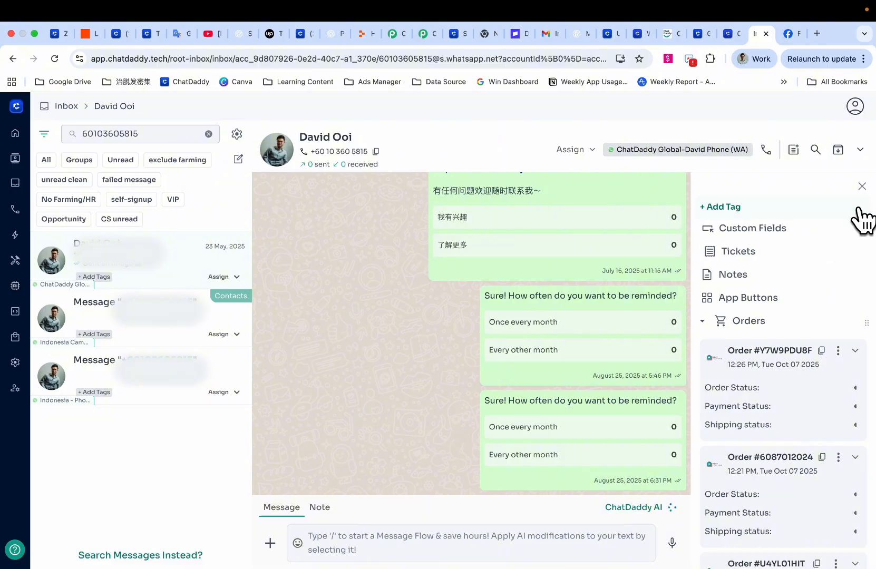
click(863, 186)
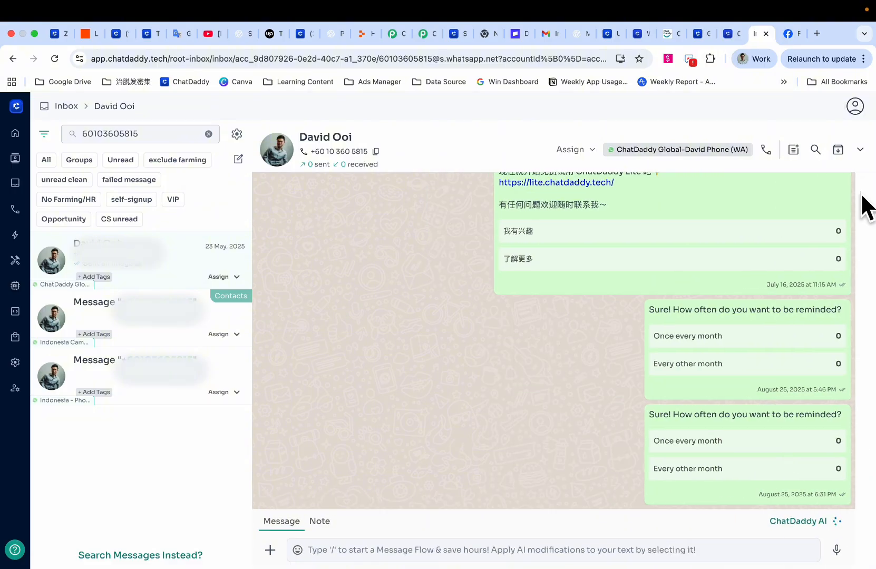
- Send the message "hi" in the open conversation
click(461, 553)
text(hi)
key(Return)
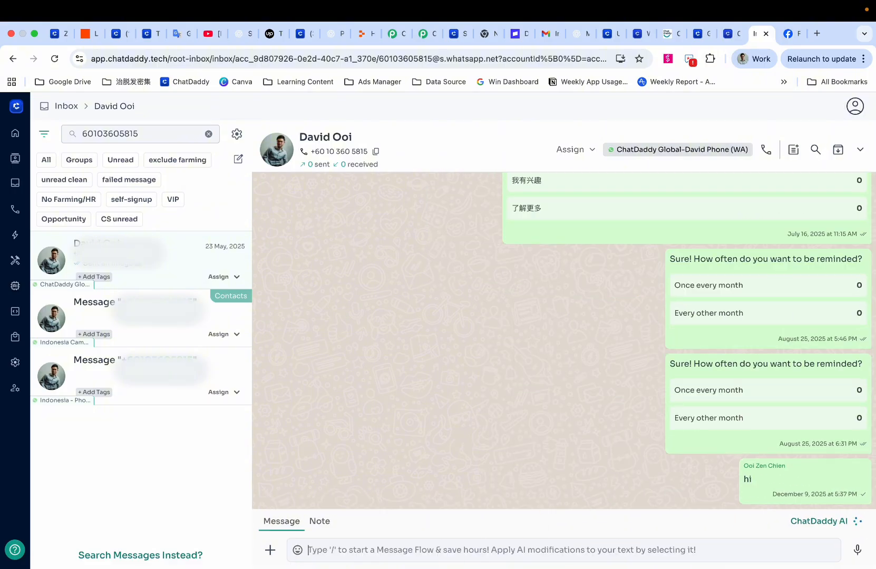
- View the contact's info, collapse the Orders section, and close the contact details
click(859, 150)
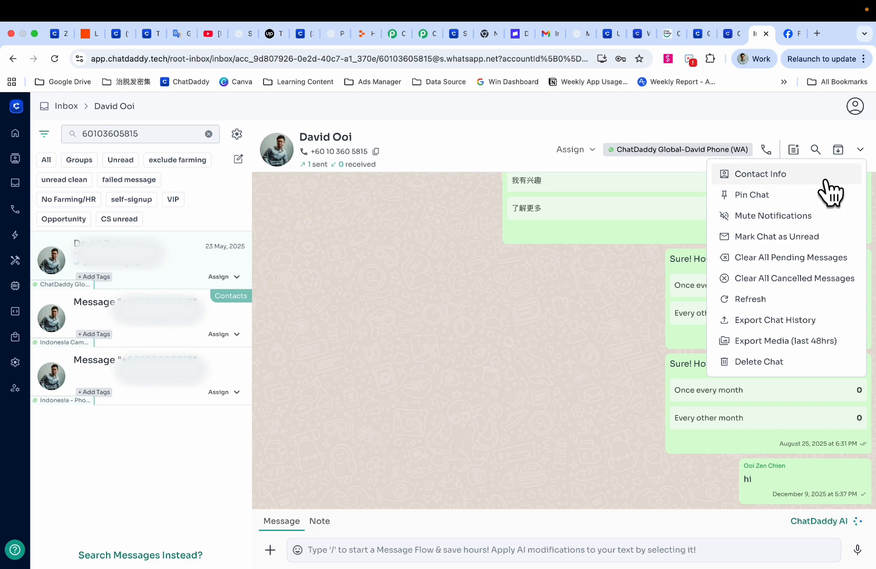
click(826, 182)
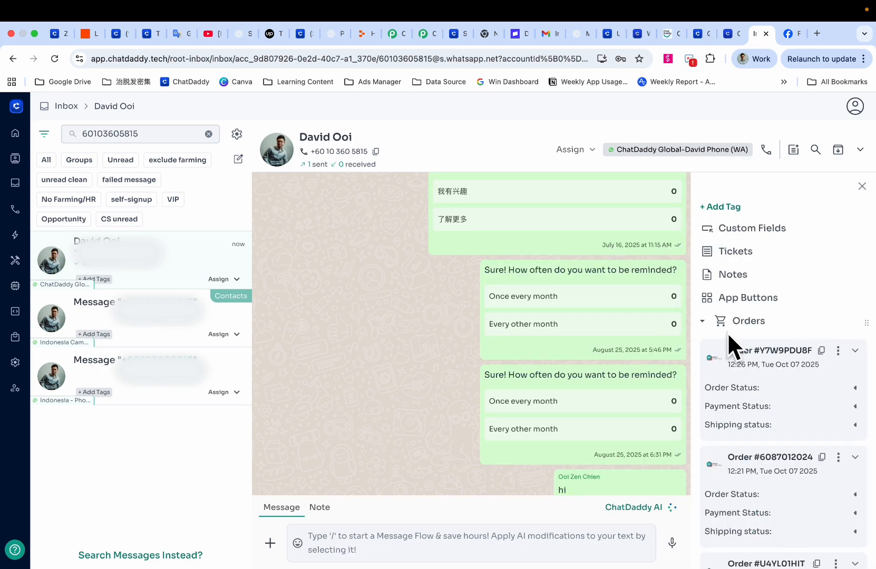
click(706, 322)
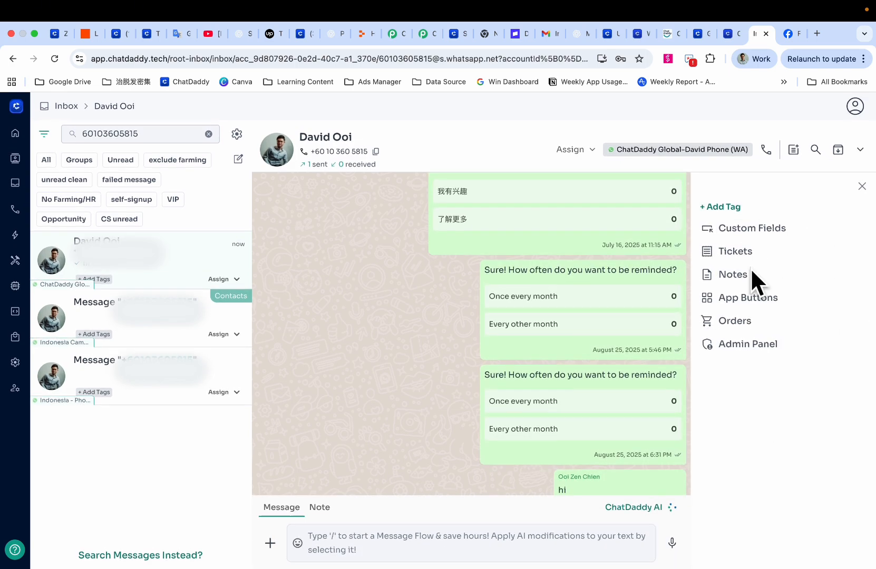
click(862, 186)
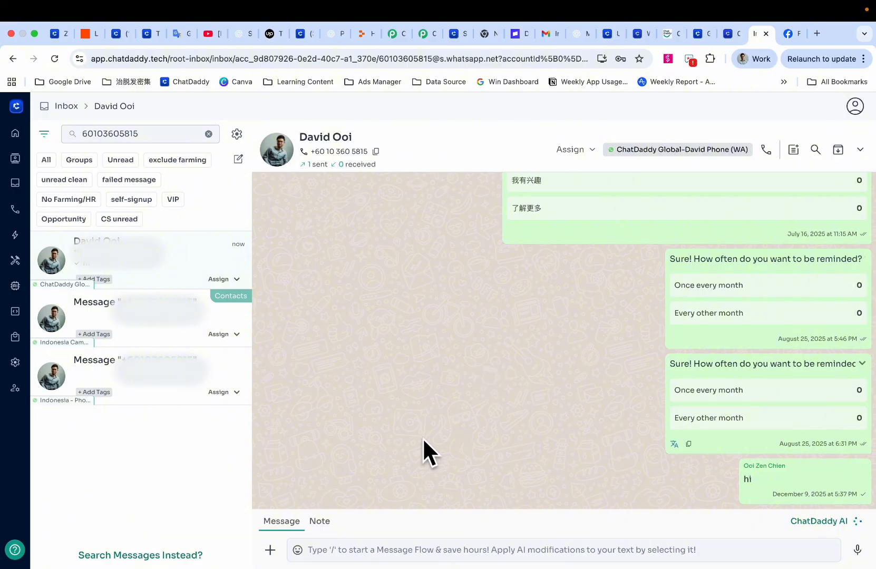
- Send a message in the conversation that greets the contact with "Hi this is" followed by the sender's first name
click(494, 557)
text(Hi )
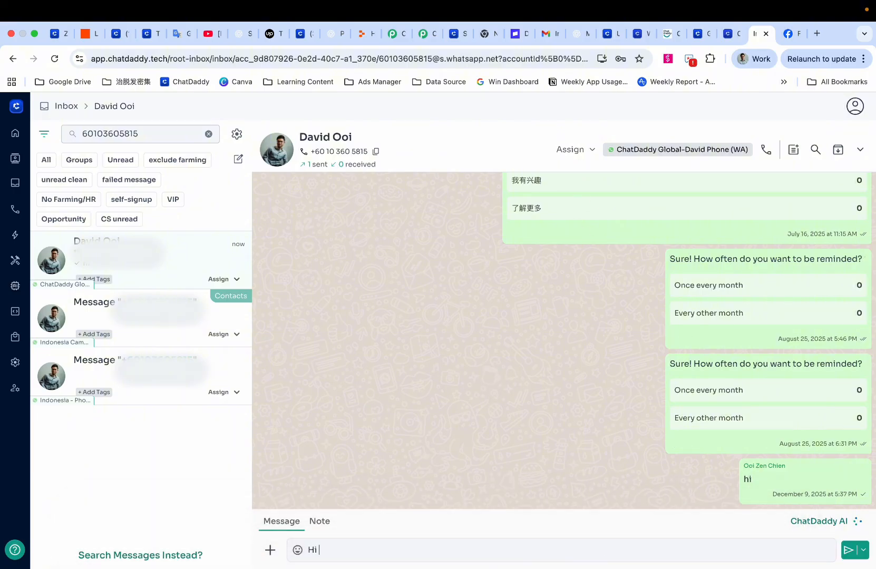
text(this is david)
key(Return)
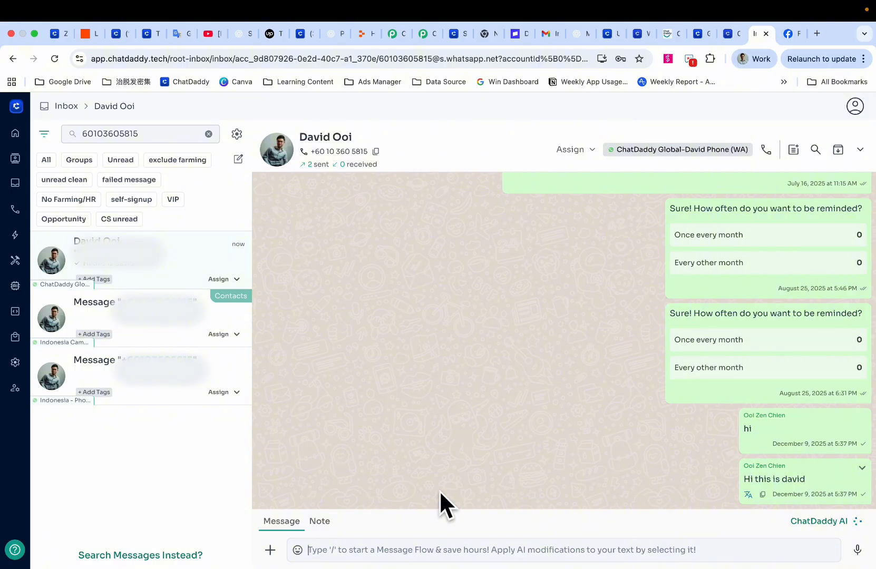
- Find the "WhatsApp Enquiry" message flow by searching for "whatsap" and send it in the conversation
text(/)
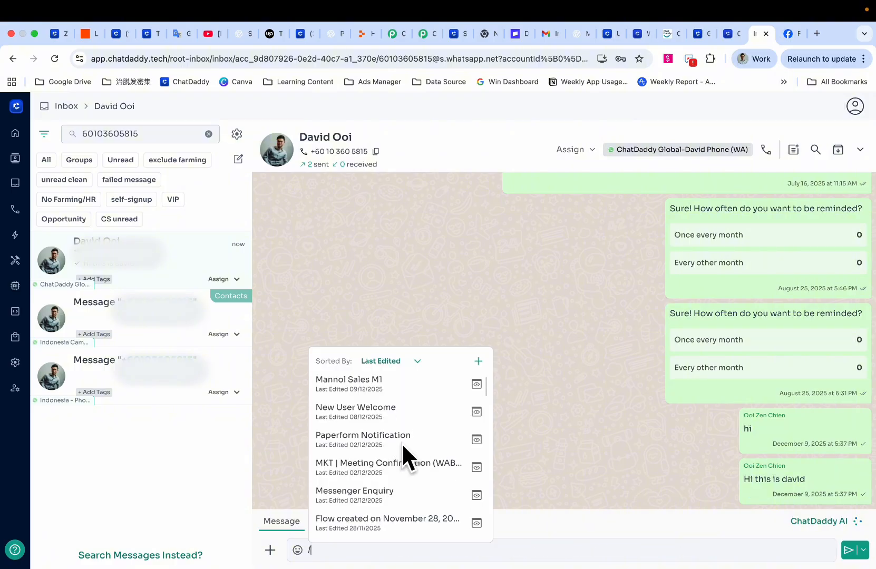
scroll(401, 443, down, 10)
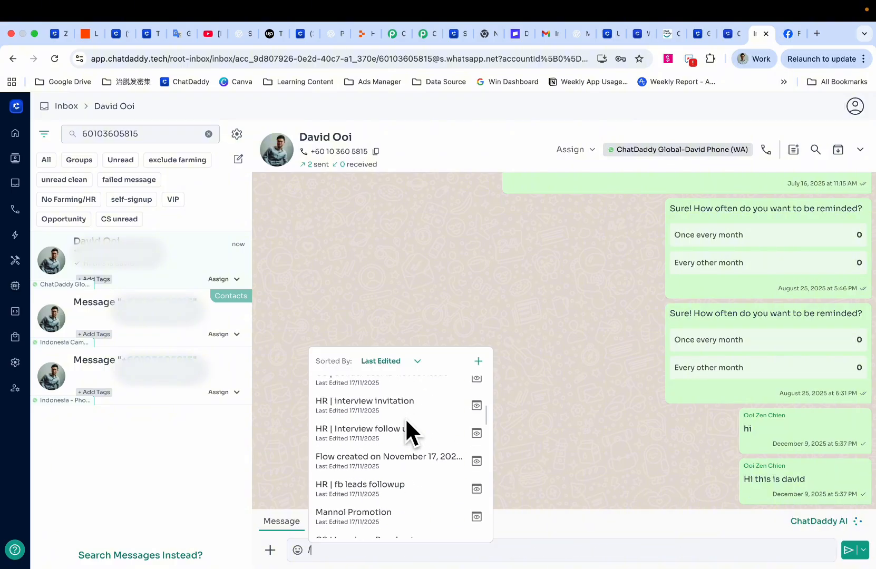
scroll(407, 421, up, 8)
scroll(407, 421, down, 2)
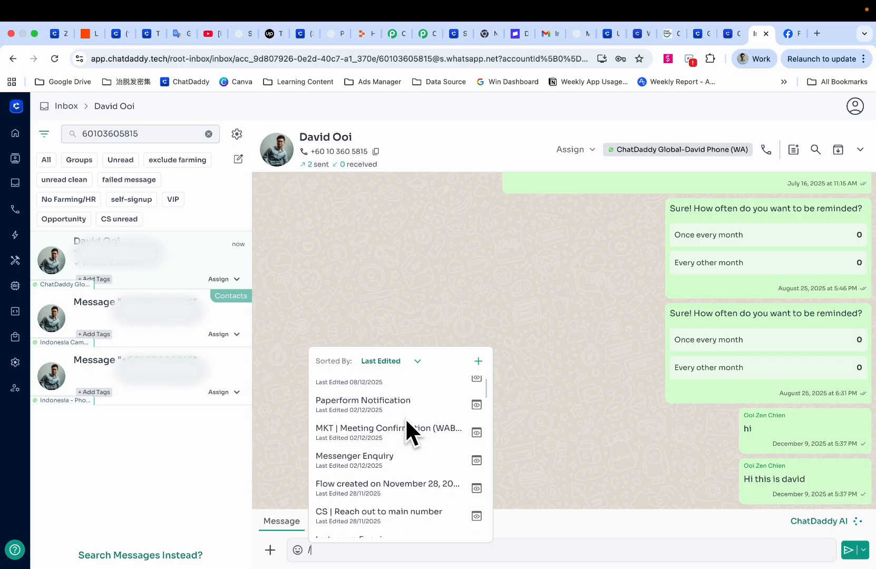
scroll(405, 422, up, 1)
text(whatsap)
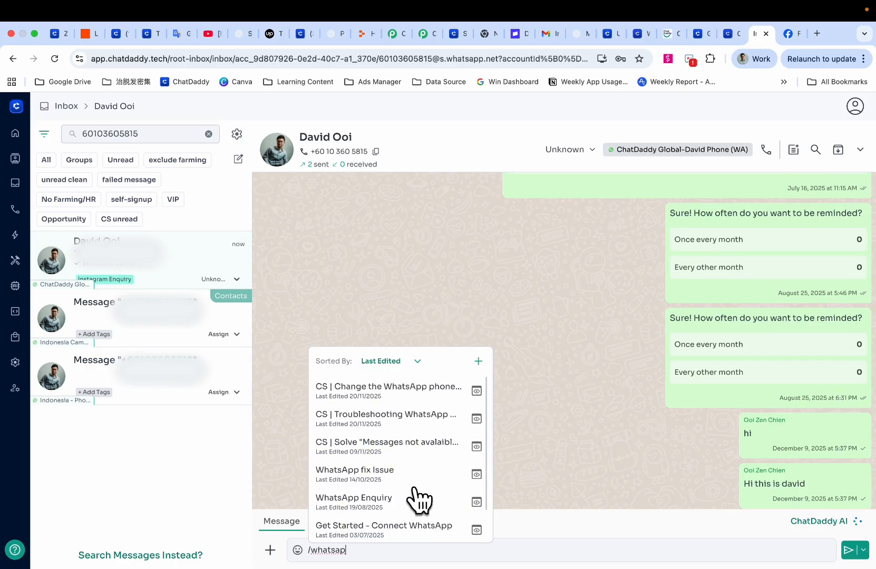
click(415, 501)
key(Return)
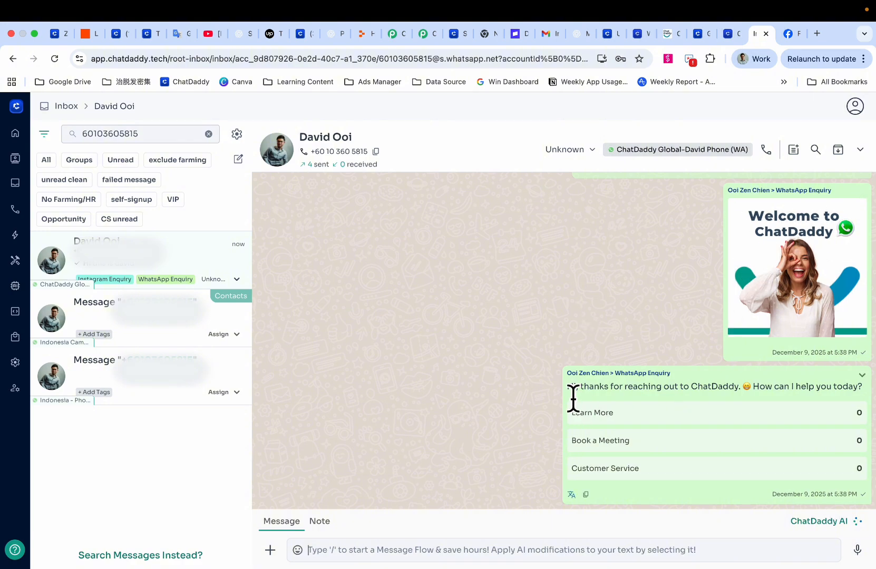
drag(573, 399, 830, 394)
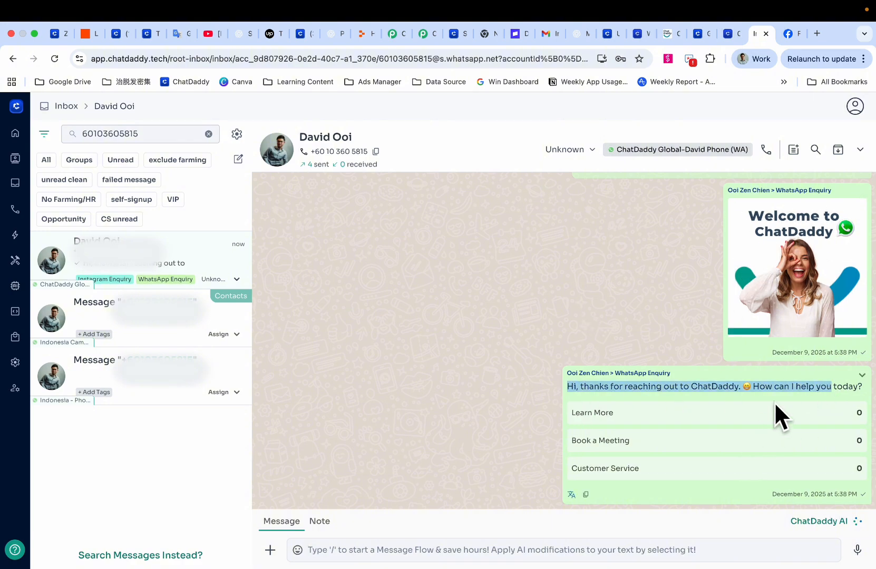
click(742, 376)
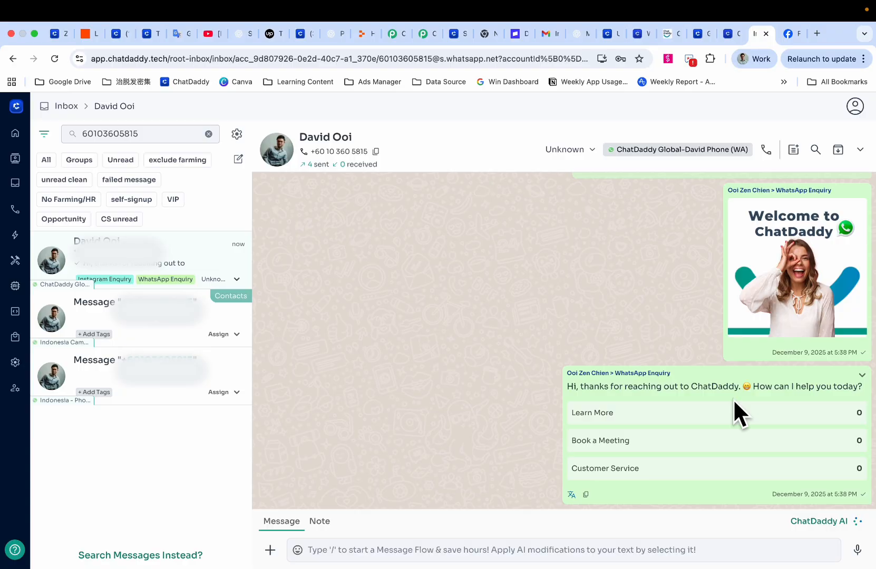
- Add the private note "hi" for teammates in the conversation
click(860, 149)
click(635, 253)
click(320, 523)
click(444, 556)
text(Hi)
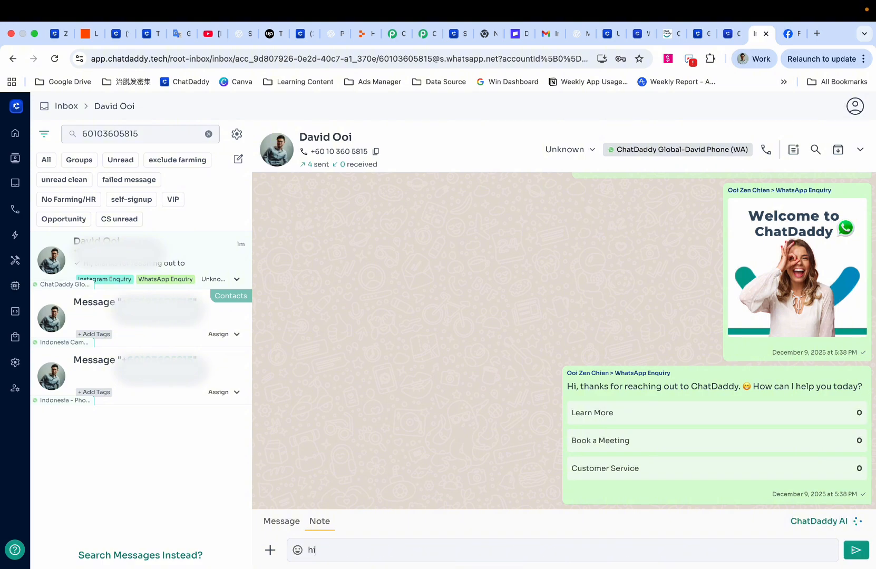
key(Return)
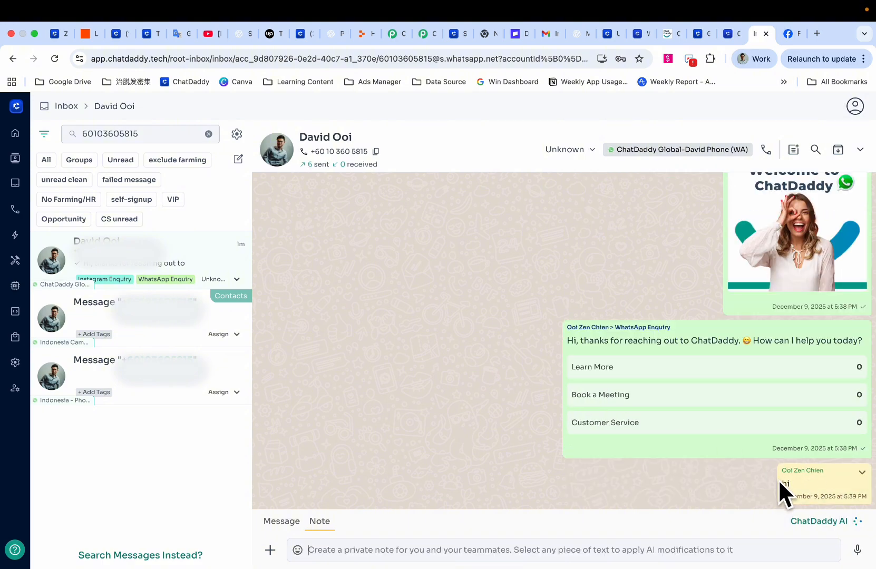
drag(792, 479, 818, 482)
click(823, 493)
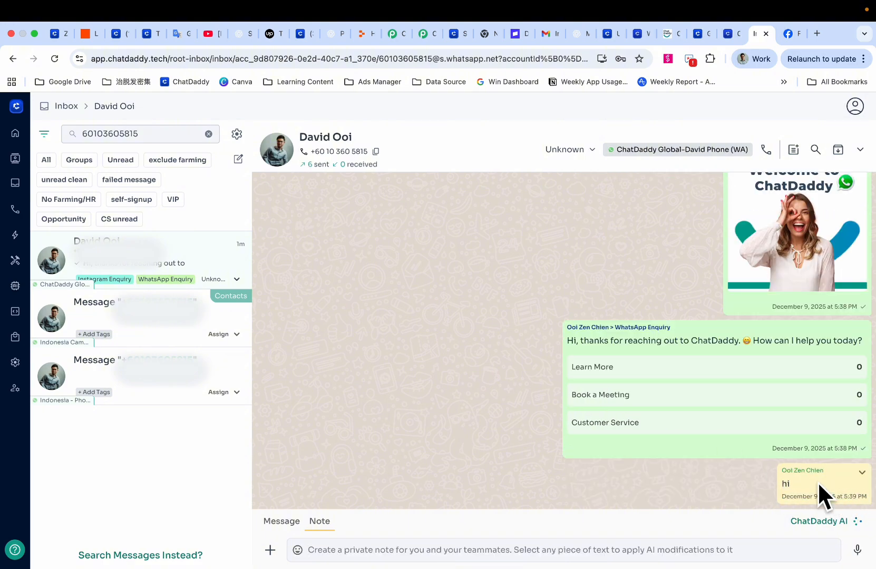
drag(783, 472, 866, 507)
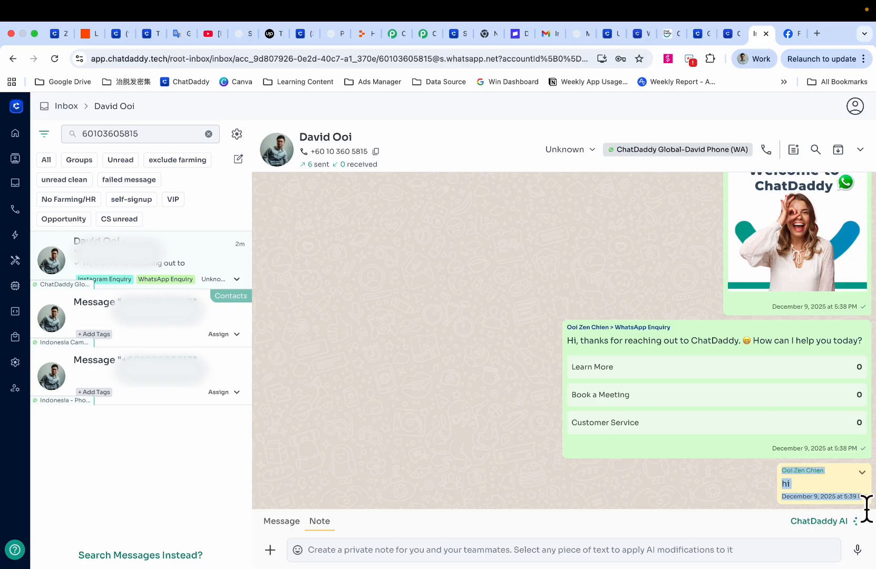
click(853, 504)
- Post a private note that mentions a teammate and says "pls follow up this client"
click(445, 556)
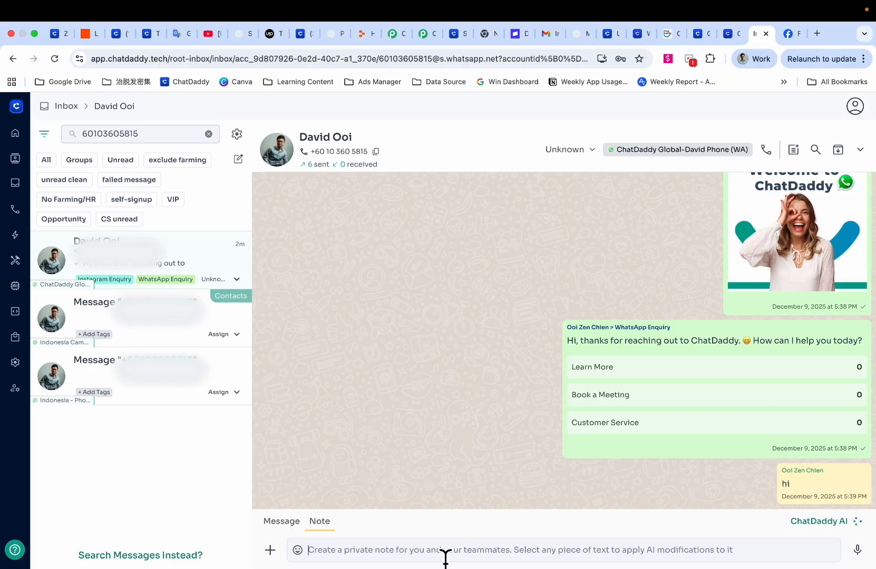
text(@)
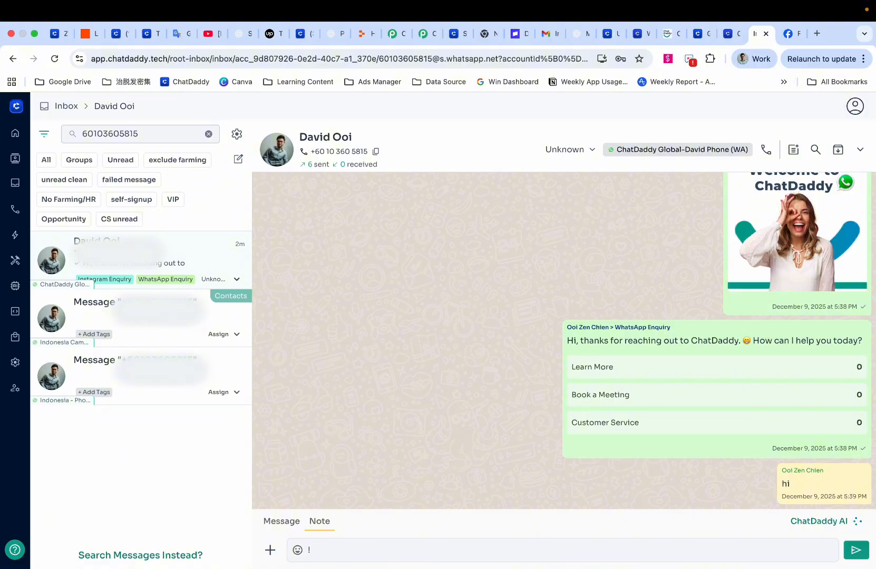
click(348, 416)
text(, pls follow up)
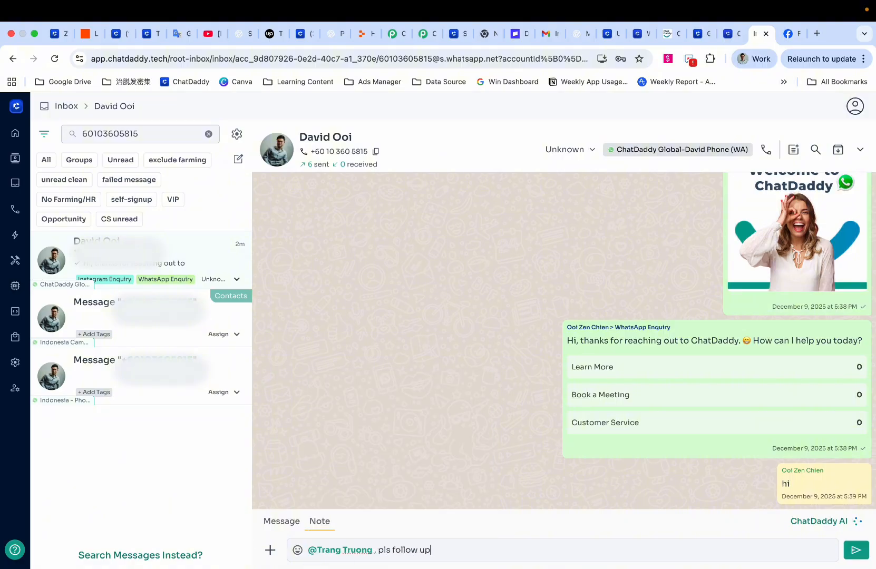
text( this client)
key(Return)
- Post another private note that mentions a different teammate and says "pls send invoice"
text(@)
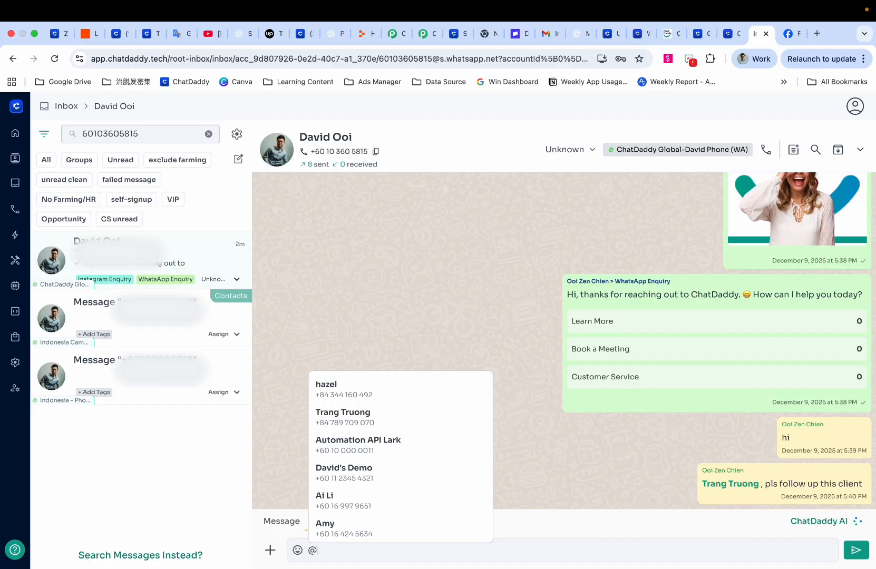
scroll(391, 482, down, 1)
scroll(389, 482, down, 1)
click(387, 468)
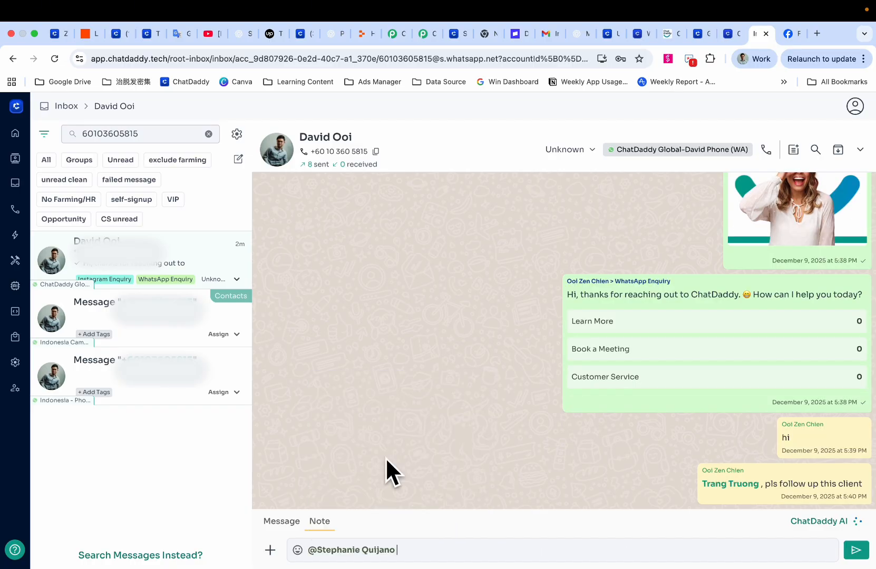
text(, pls send invoice)
key(Return)
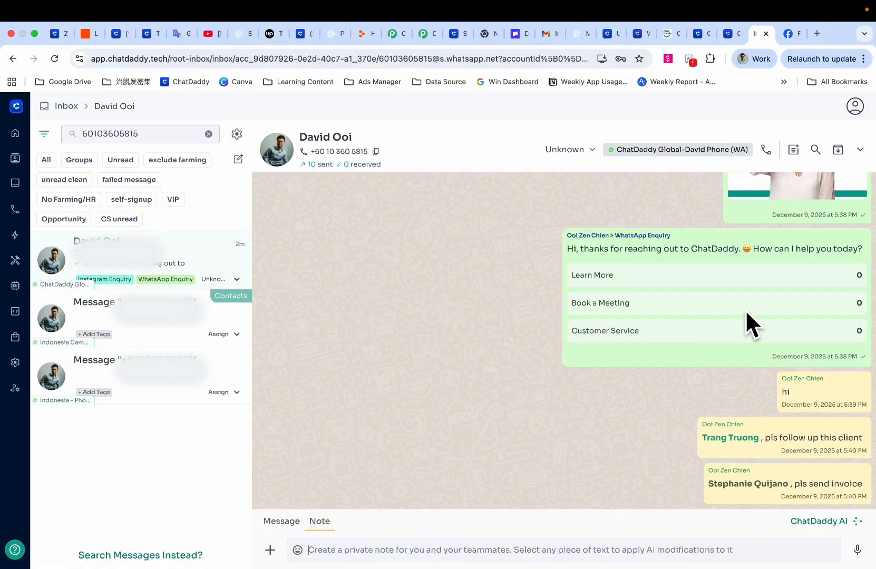
double_click(807, 491)
drag(808, 493, 847, 493)
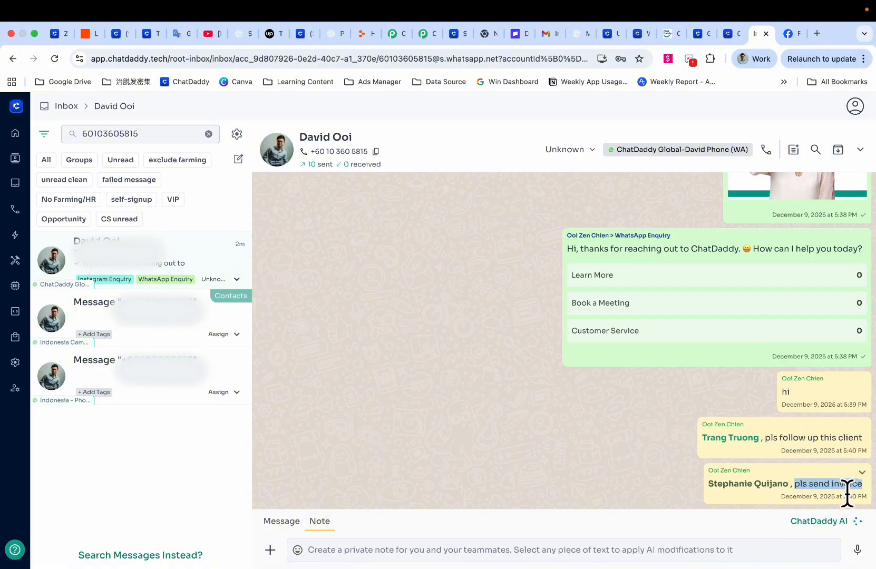
click(847, 494)
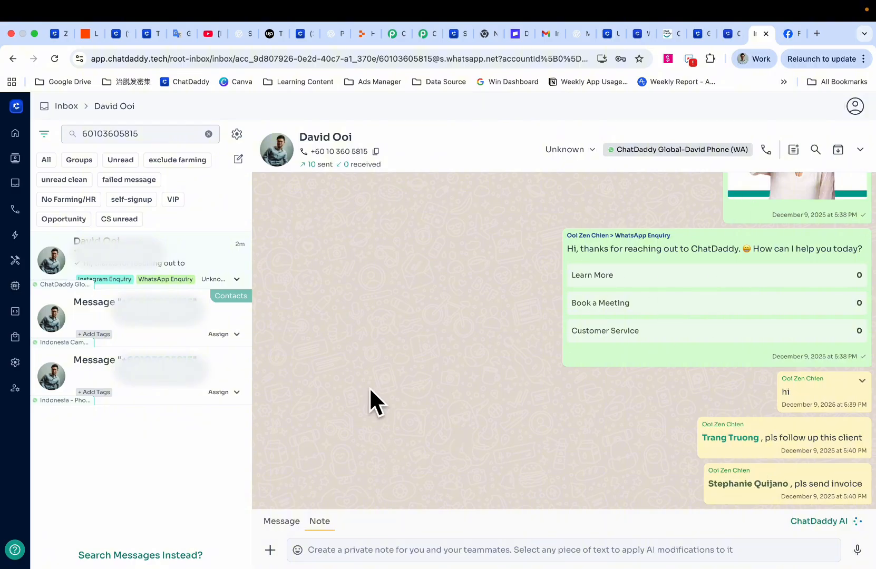
- Open the contact's info and remove the Instagram Enquiry tag
click(860, 149)
click(753, 174)
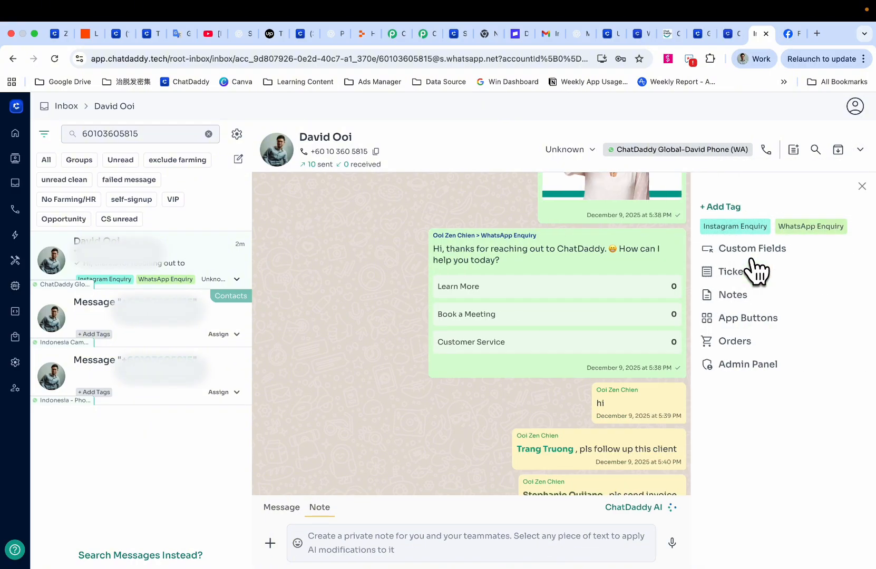
click(737, 206)
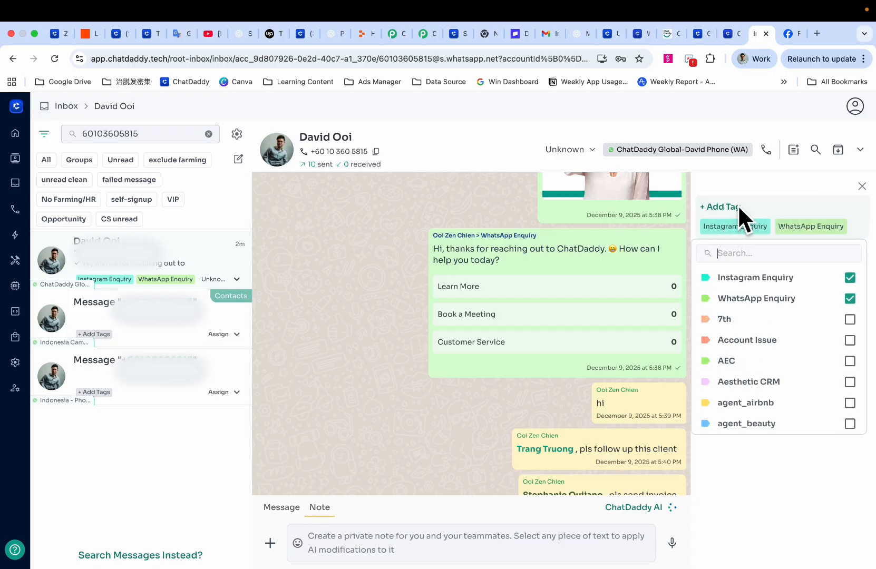
click(849, 278)
scroll(803, 316, down, 3)
scroll(803, 322, up, 3)
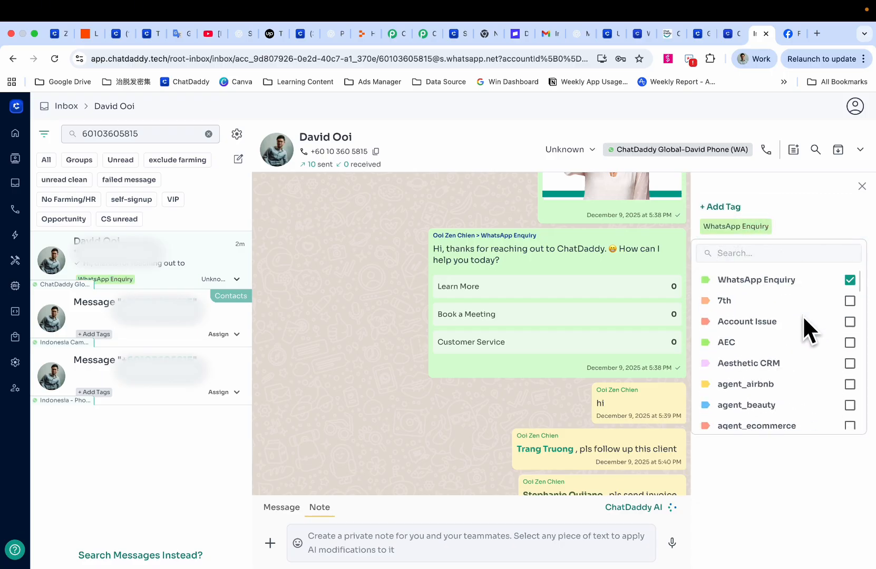
- Search the tags for "VIP" and assign the VIP tag to the contact
click(773, 253)
text(VIP)
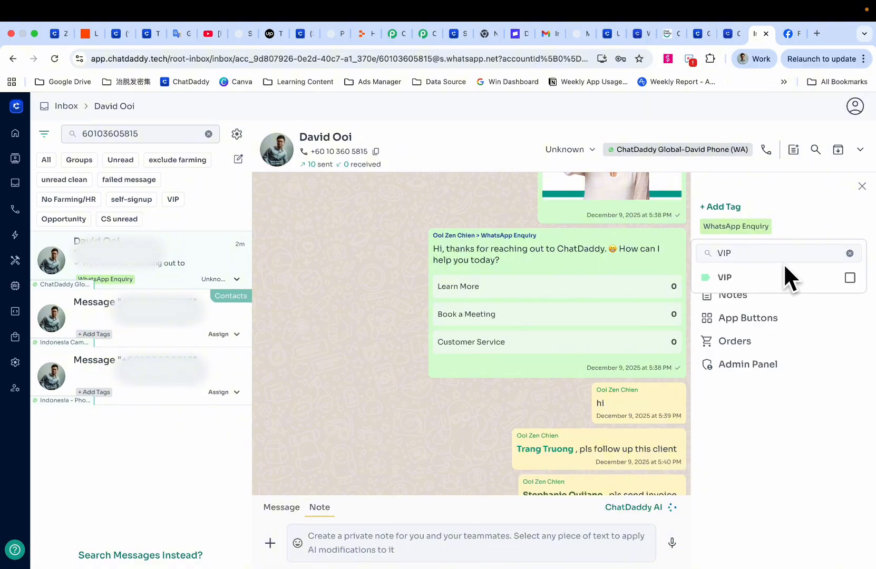
click(850, 278)
click(815, 422)
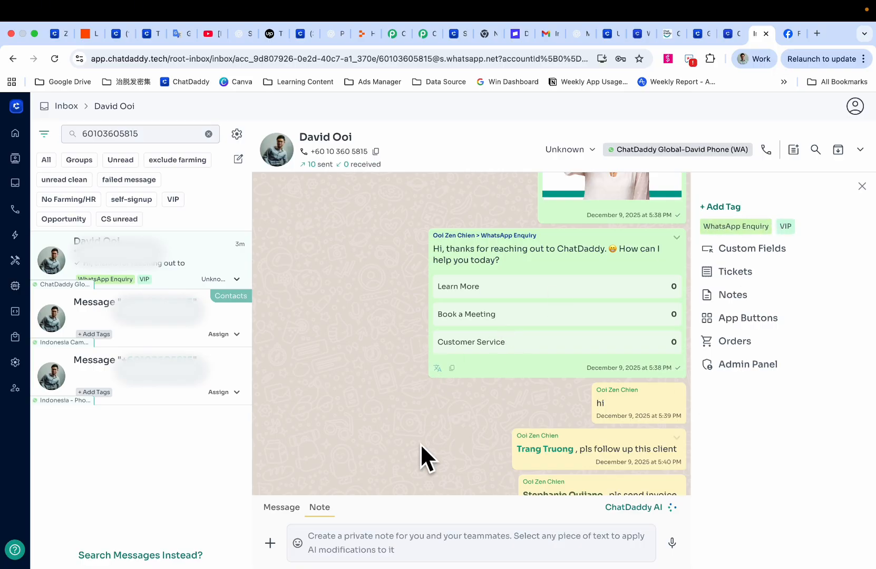
- Write the message "hihi" to the contact and schedule its sending for 15 December 2025
scroll(420, 444, down, 1)
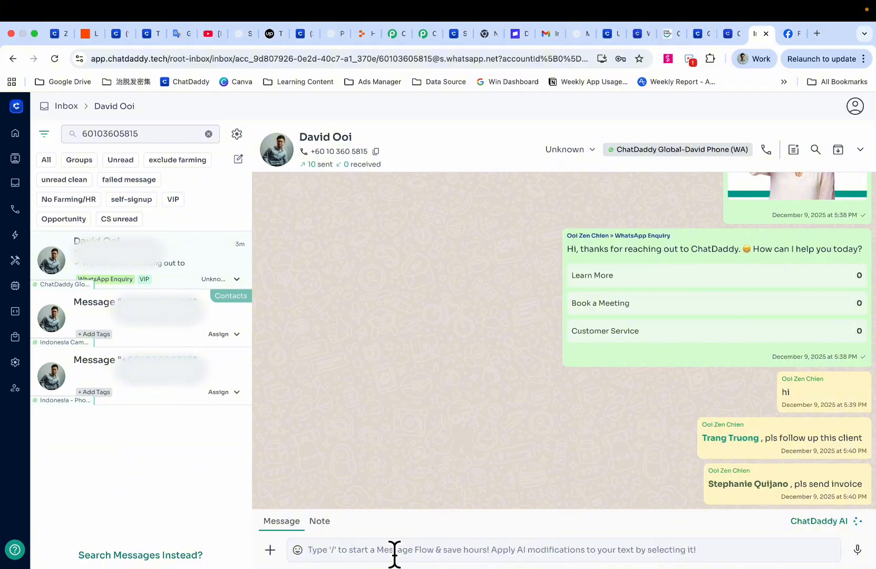
text(hihi)
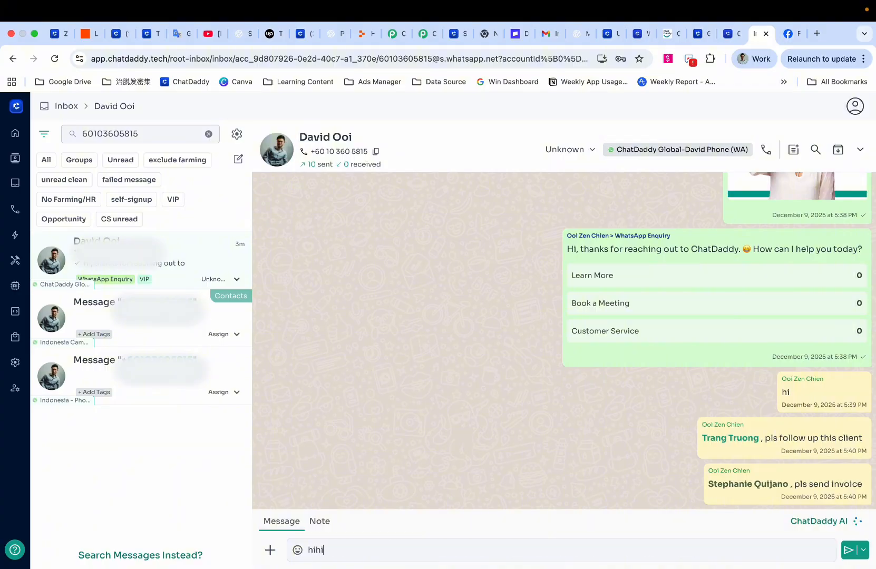
click(863, 550)
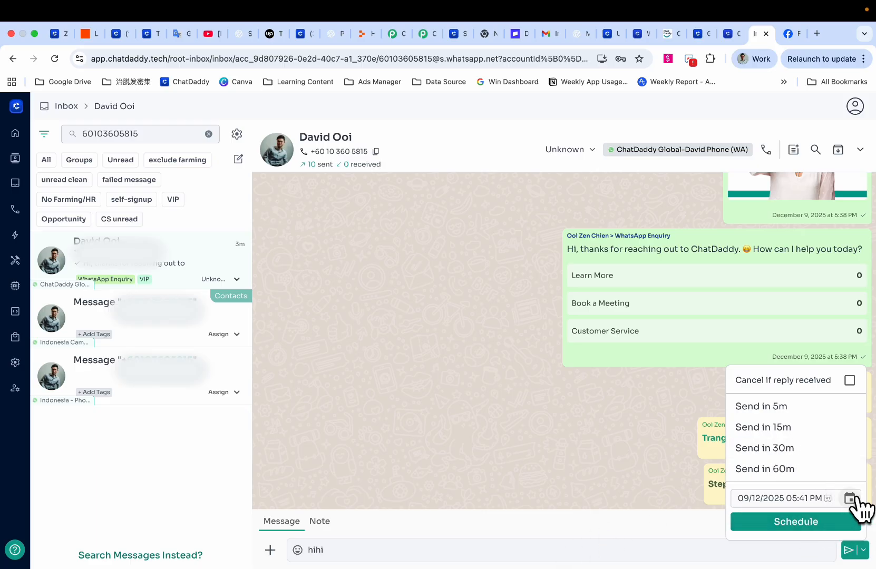
click(850, 499)
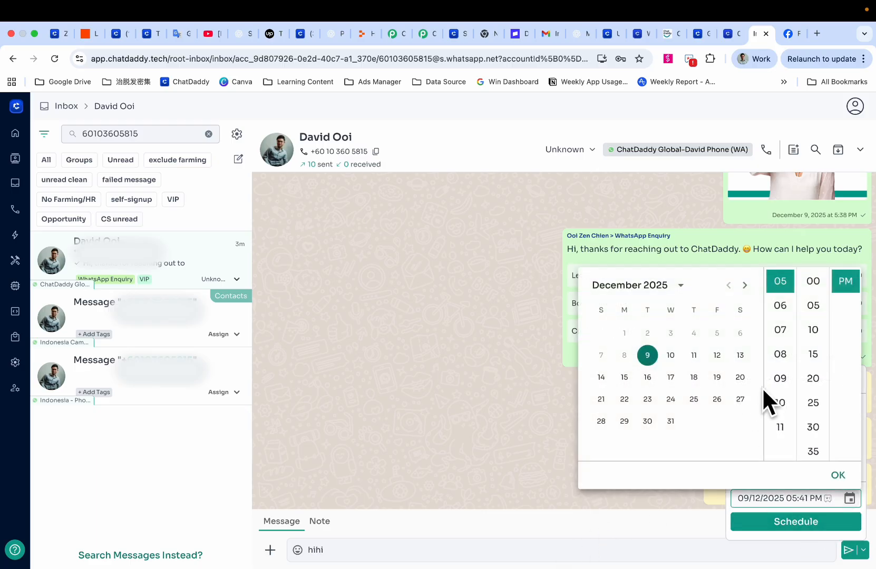
click(624, 378)
click(836, 476)
click(795, 521)
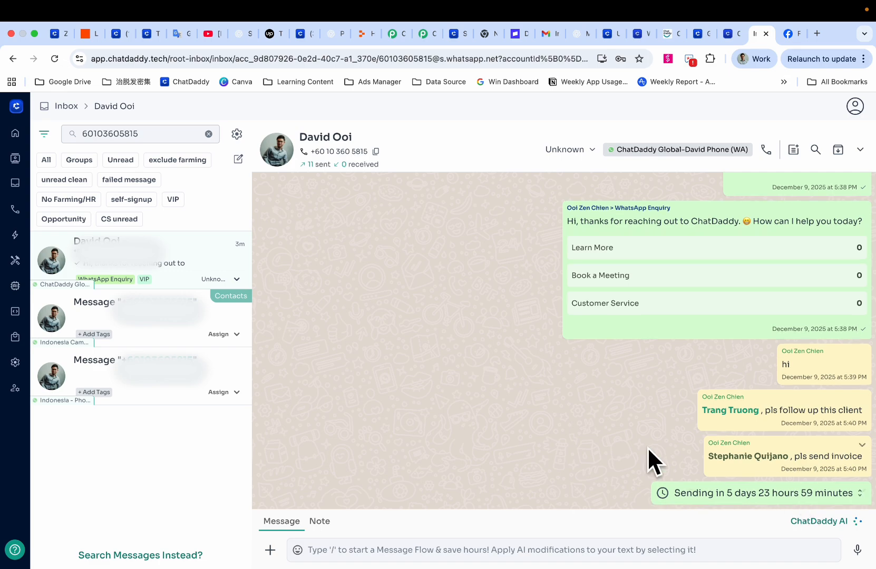
- Expand the scheduled message in the chat and assign the conversation to the teammate mentioned in the follow-up note
click(843, 496)
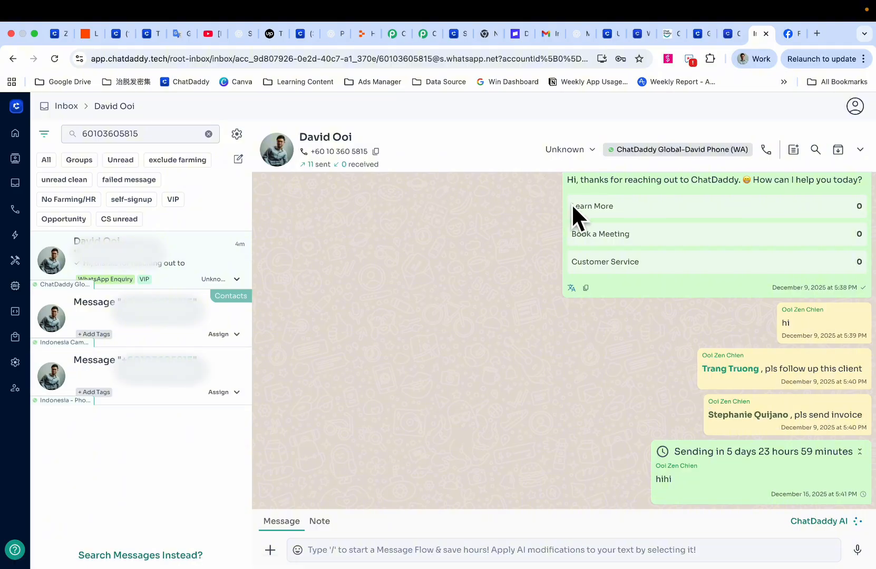
click(577, 151)
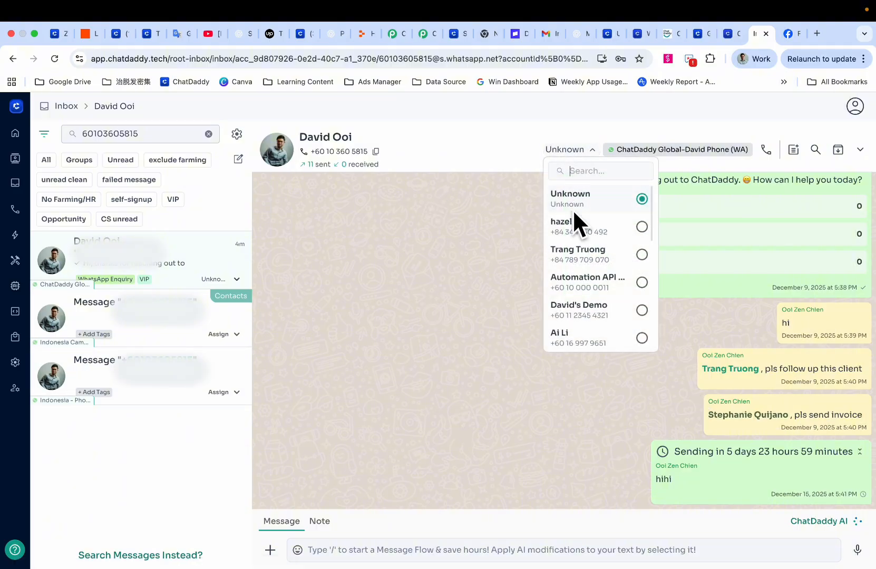
click(642, 255)
click(476, 337)
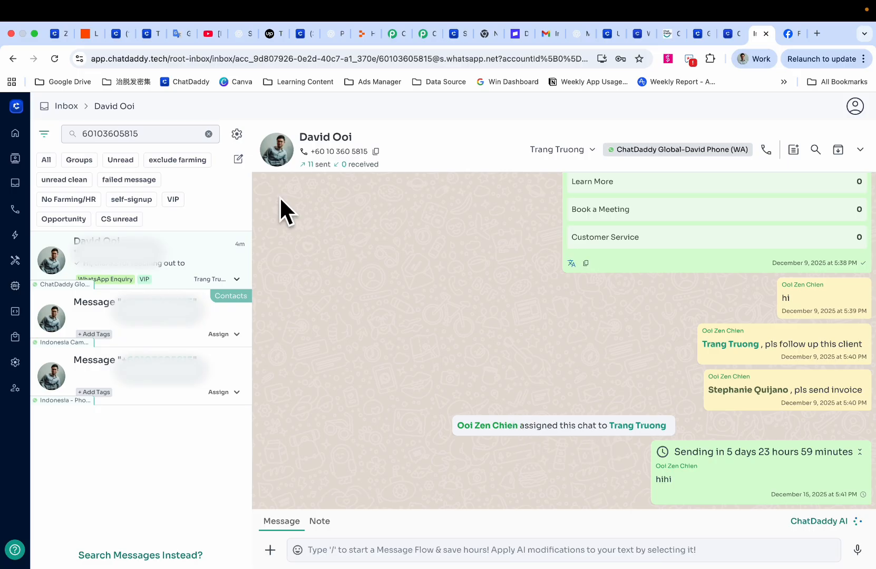
- Open the inbox settings and examine the Incognito Mode option and its description
click(241, 132)
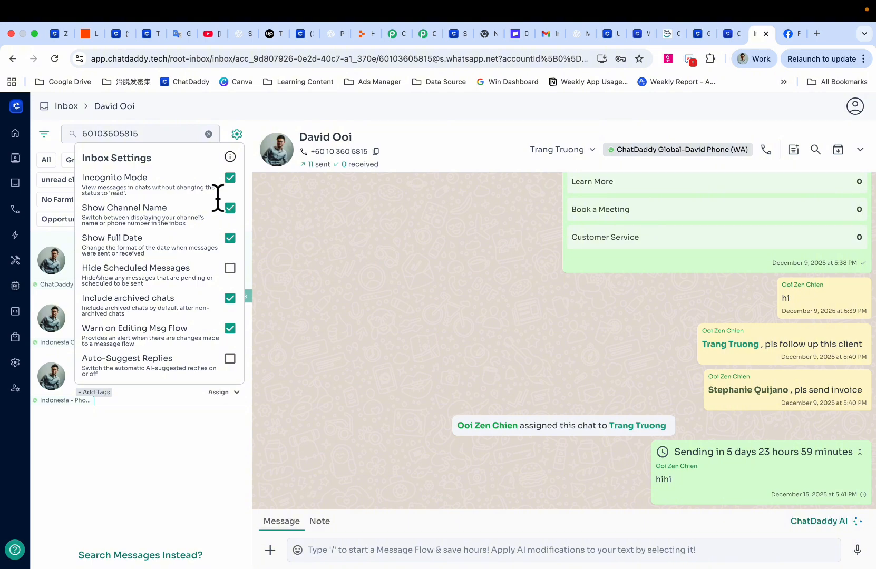
triple_click(172, 190)
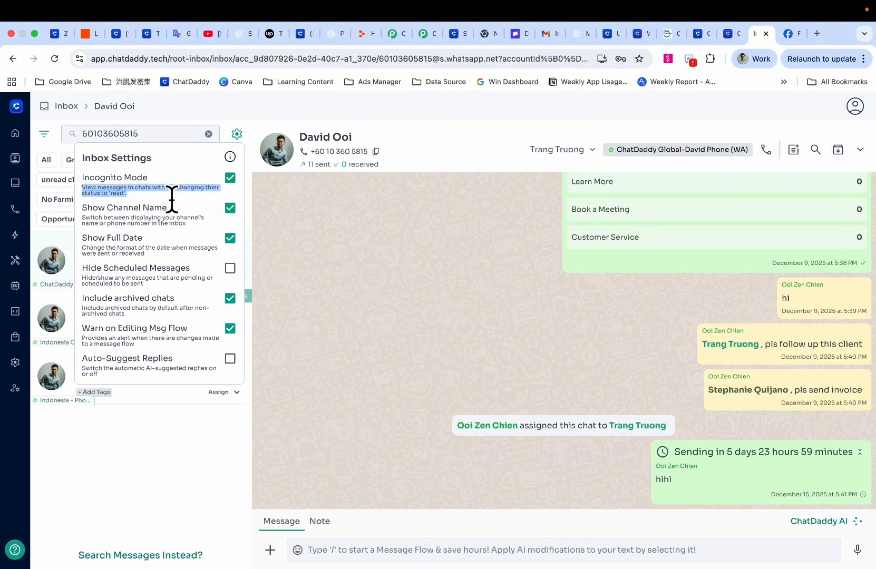
double_click(142, 179)
double_click(133, 180)
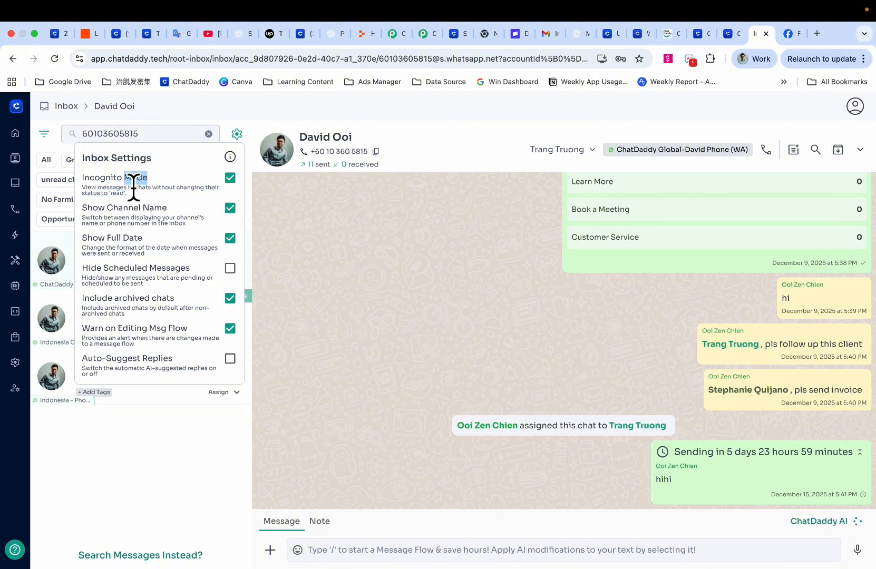
click(144, 182)
click(325, 224)
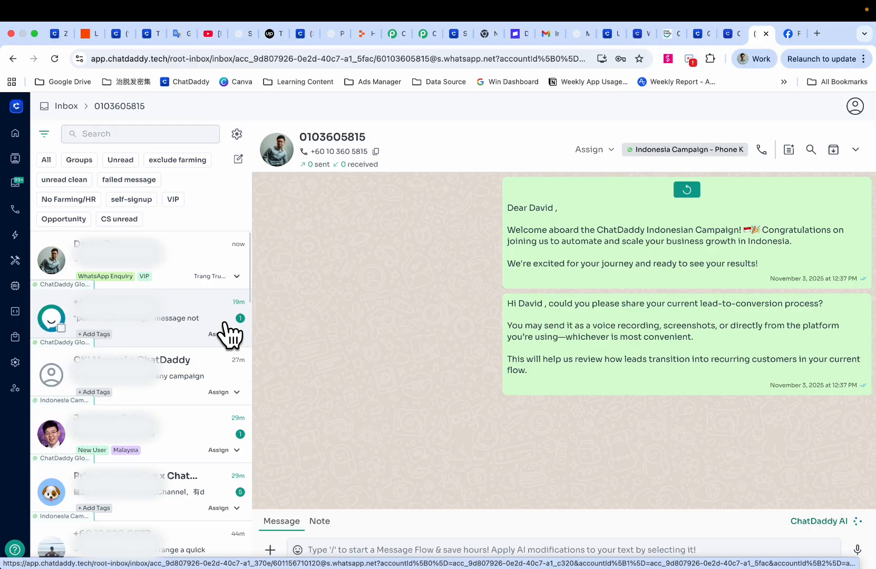
- Check the Incognito Mode setting, view the unread chat second in the list, and return to the first contact's chat
click(236, 135)
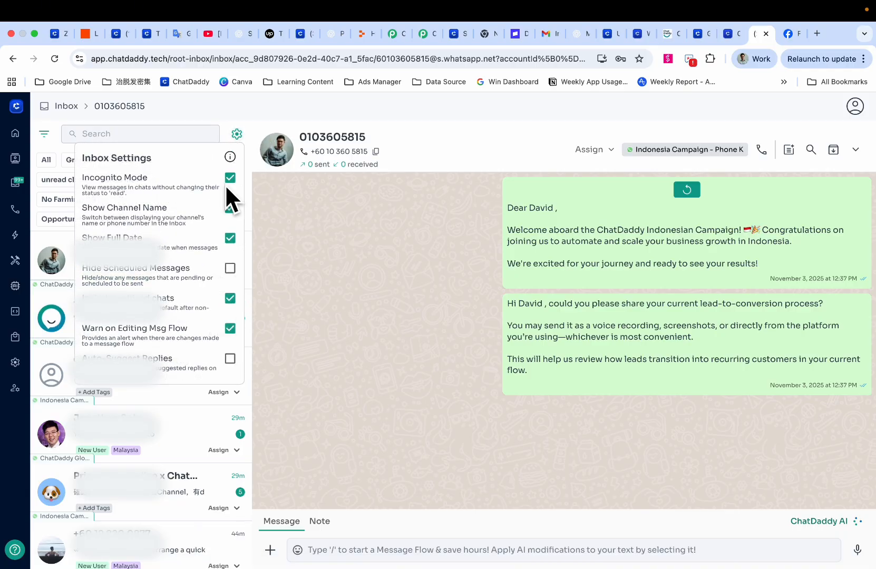
click(334, 206)
click(182, 320)
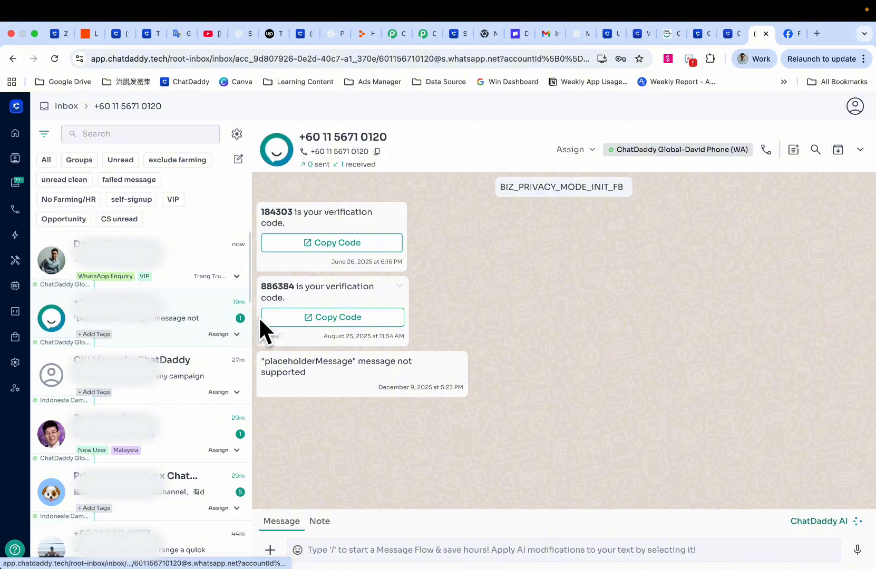
click(244, 252)
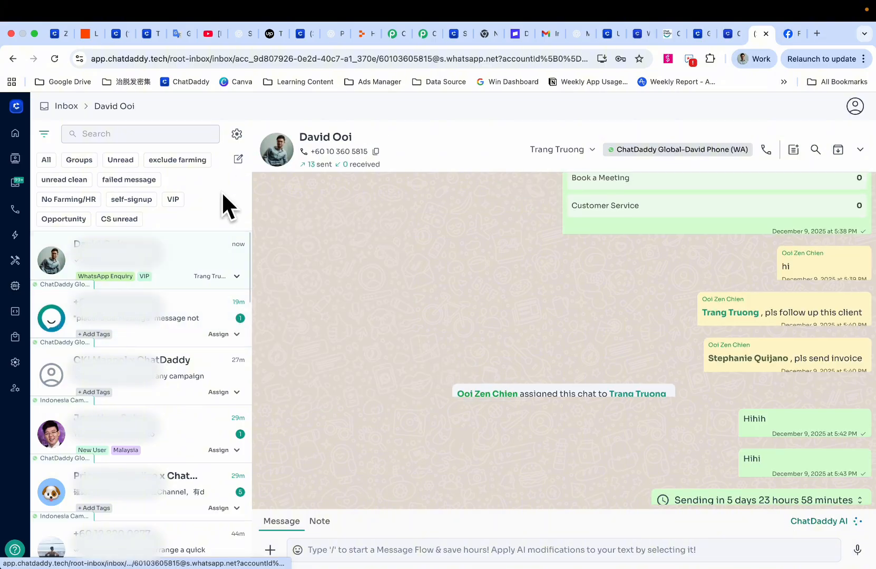
- Revisit the inbox settings and reopen the second chat in the list so that it is marked as read
click(236, 132)
click(360, 232)
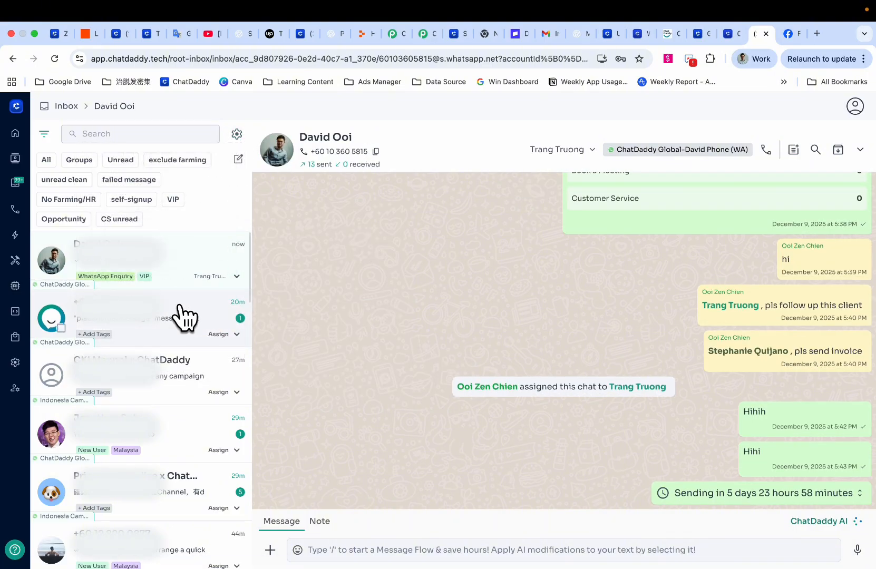
click(179, 306)
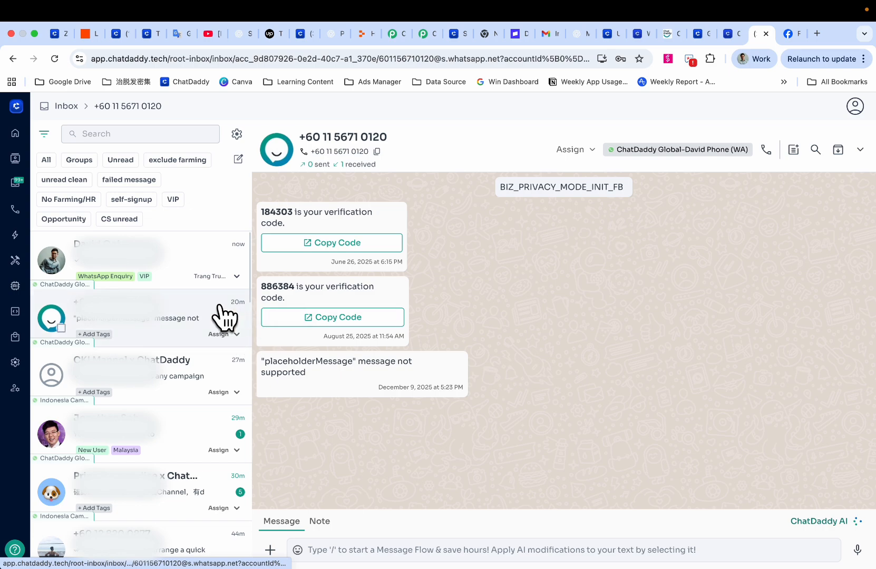
- Review the Incognito Mode option in the inbox settings again, highlighting its title and description
click(237, 135)
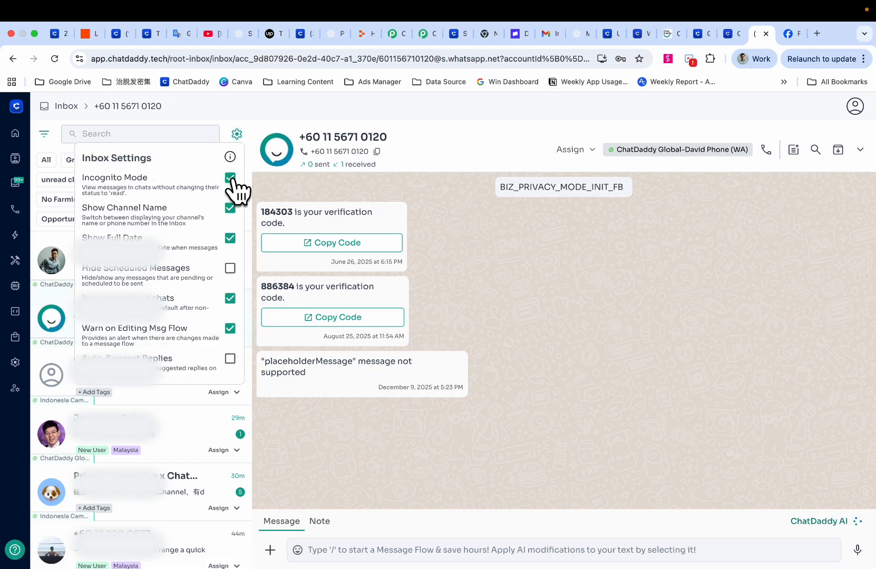
drag(83, 177, 132, 189)
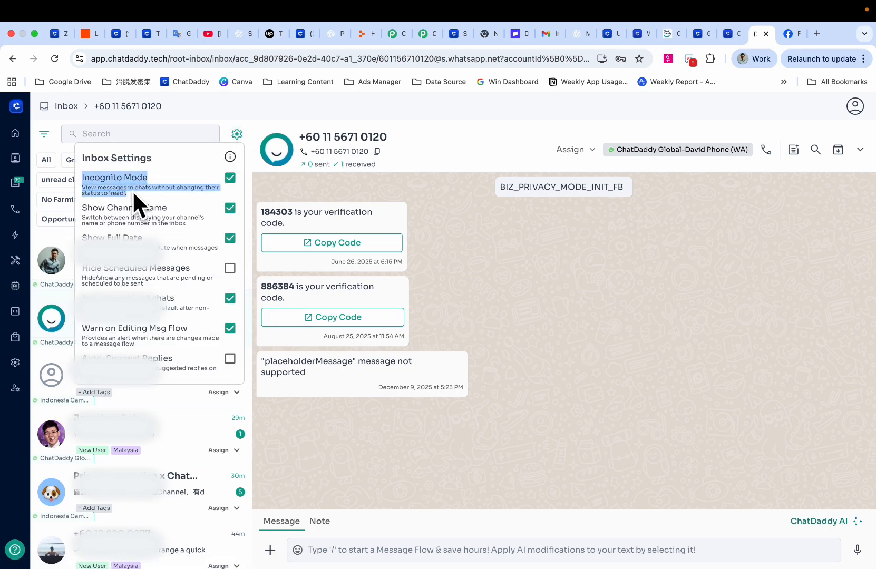
click(494, 271)
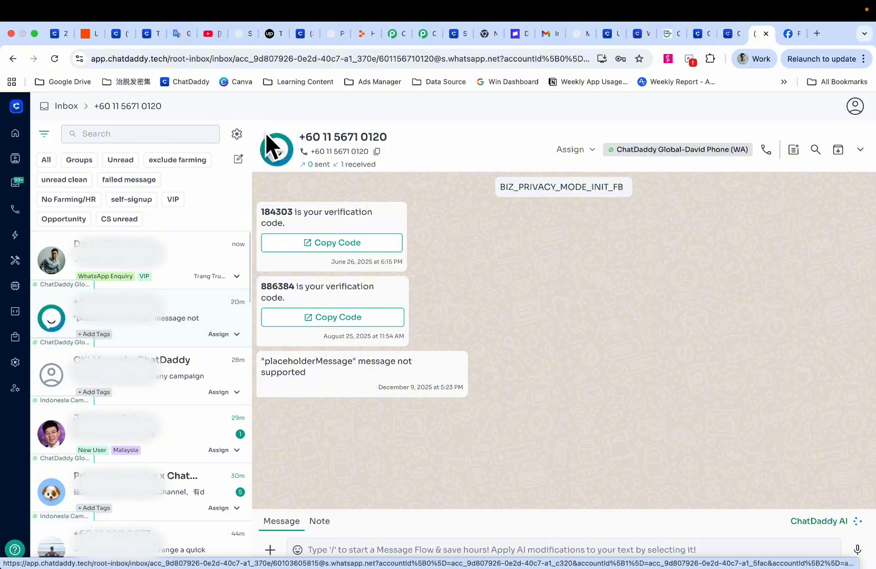
click(238, 134)
click(516, 280)
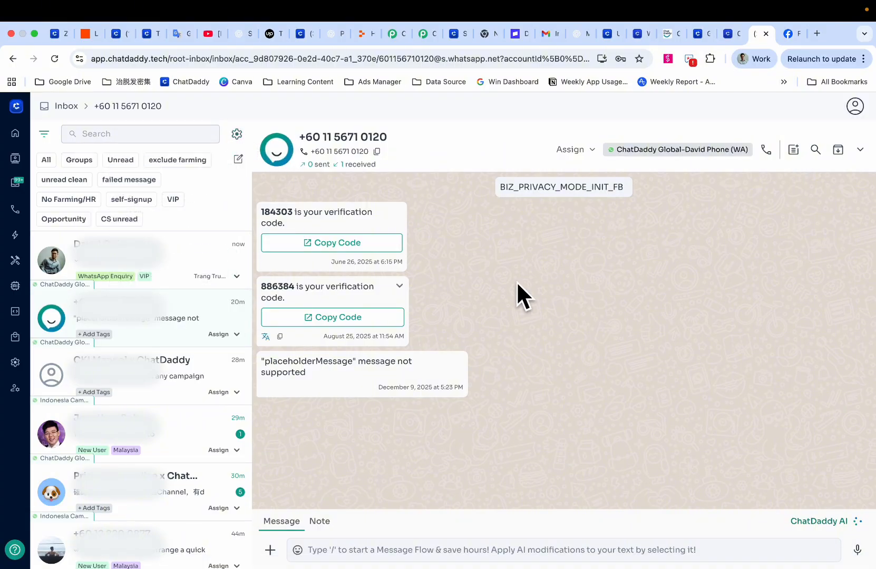
- View the inbox's channel filter options, and filter the chats with the saved VIP filter and the Unread filter
click(45, 135)
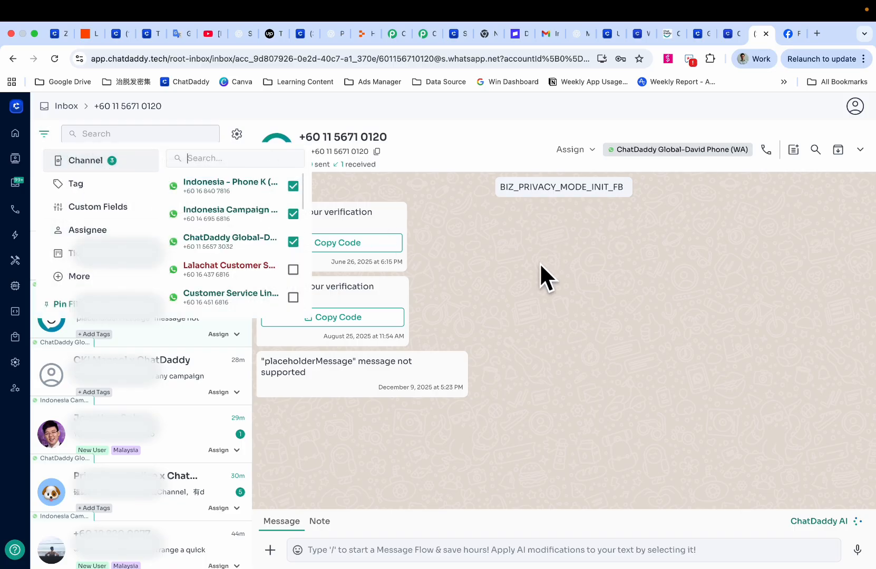
click(527, 285)
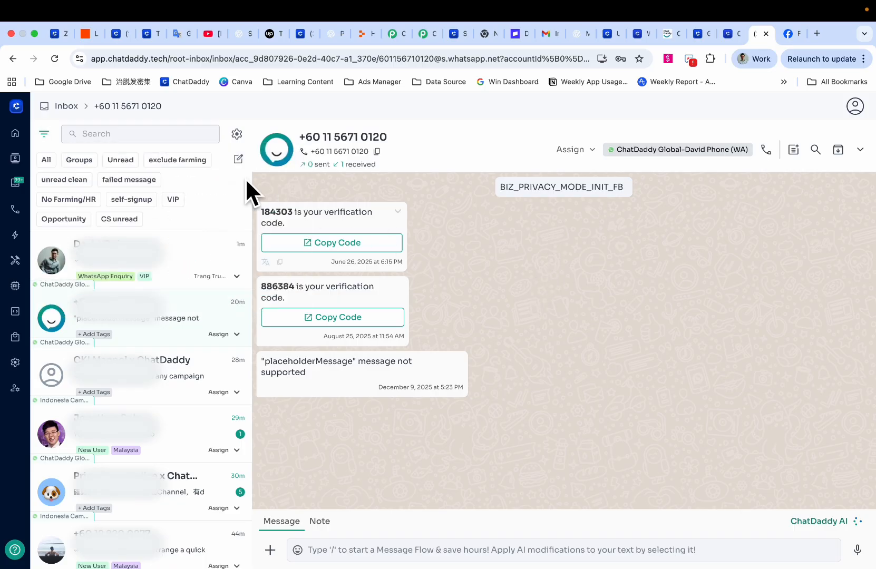
click(176, 202)
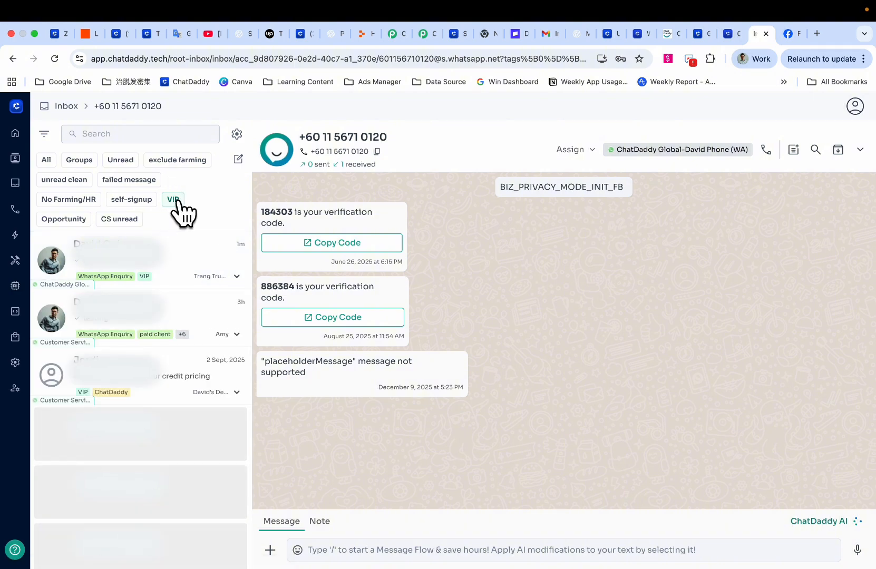
click(121, 161)
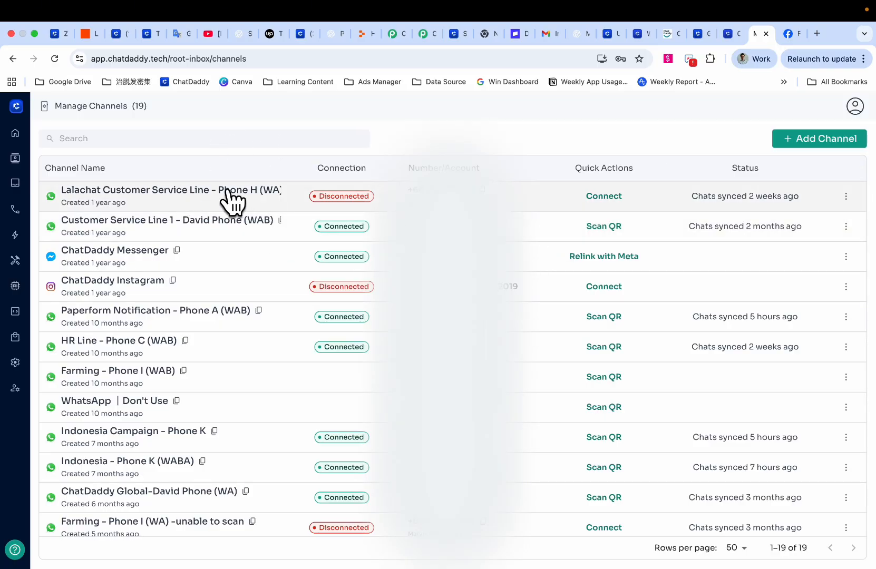
- Open the settings of the Customer Service Line 1 channel and examine the options for auto-assigning incoming chats
click(846, 227)
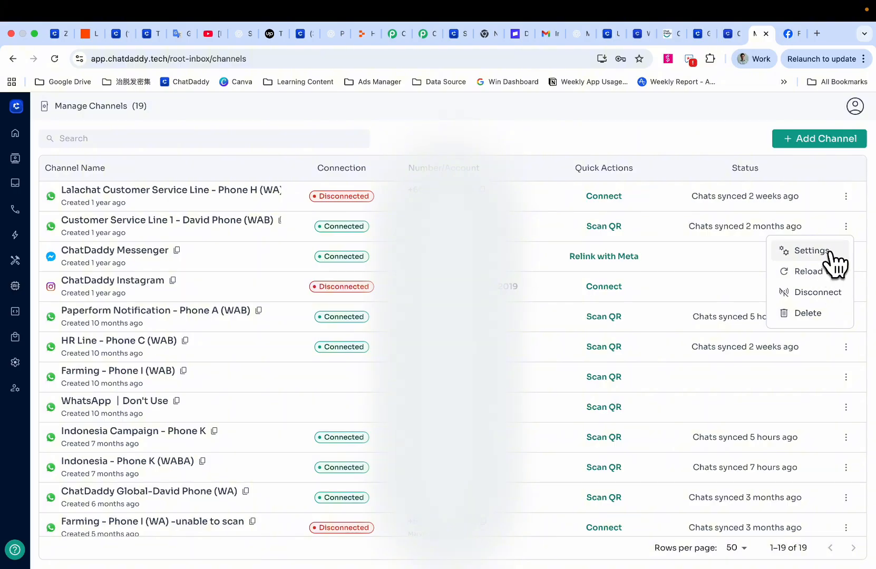
click(827, 252)
scroll(508, 333, down, 5)
scroll(509, 333, up, 5)
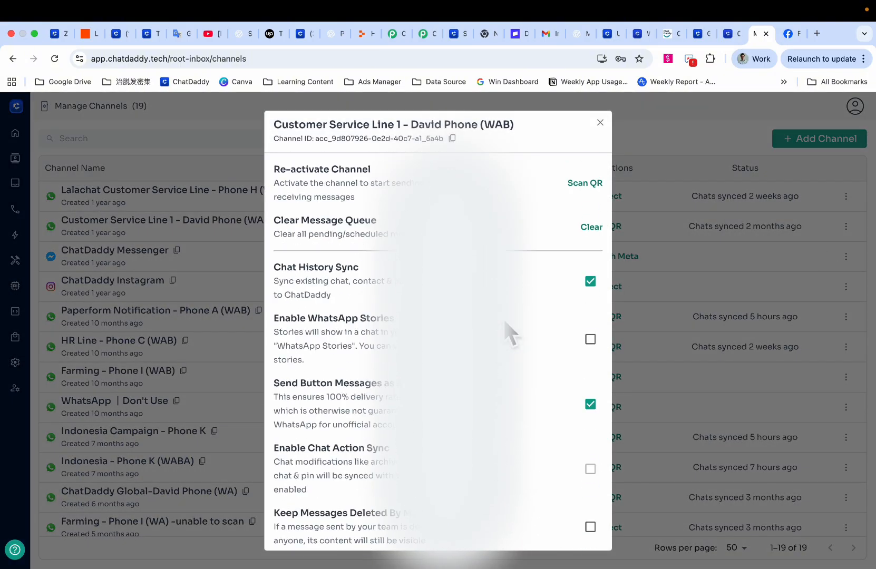
scroll(499, 158, down, 6)
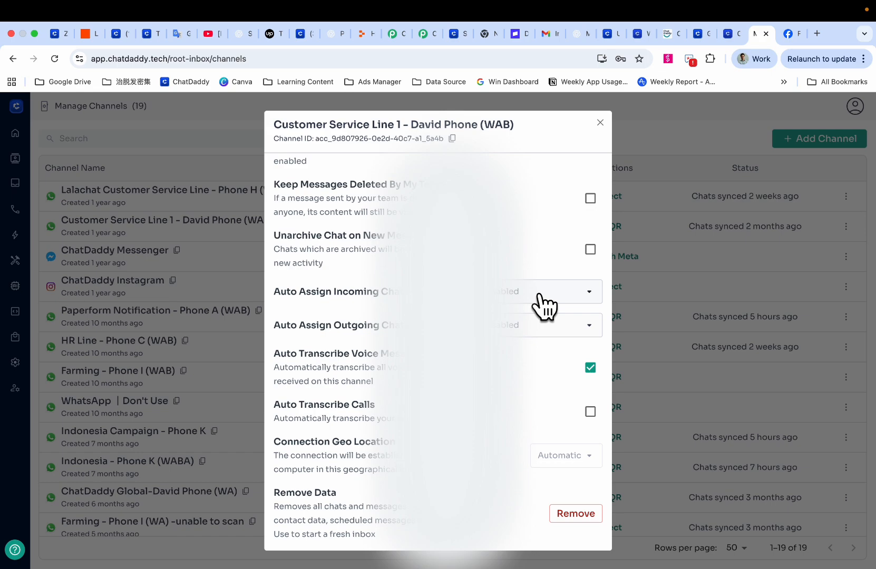
triple_click(364, 299)
click(390, 305)
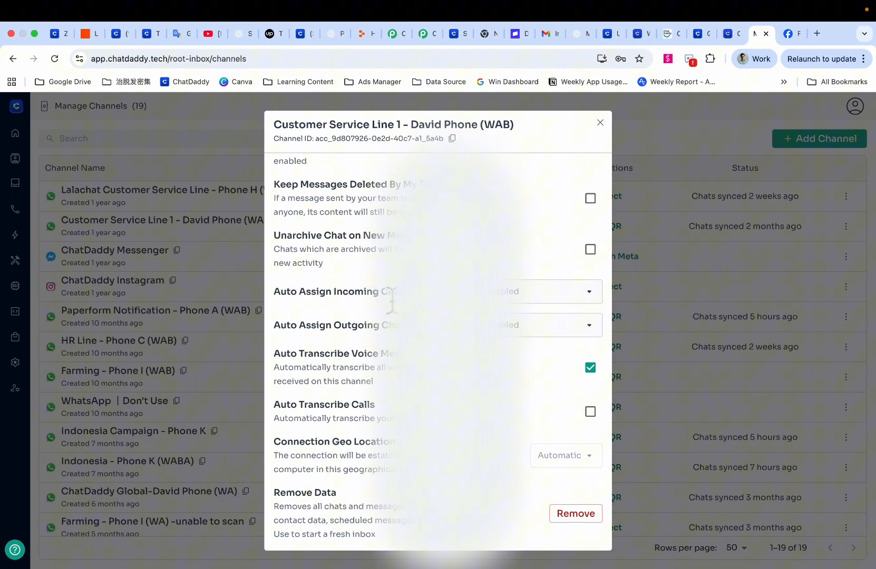
click(514, 294)
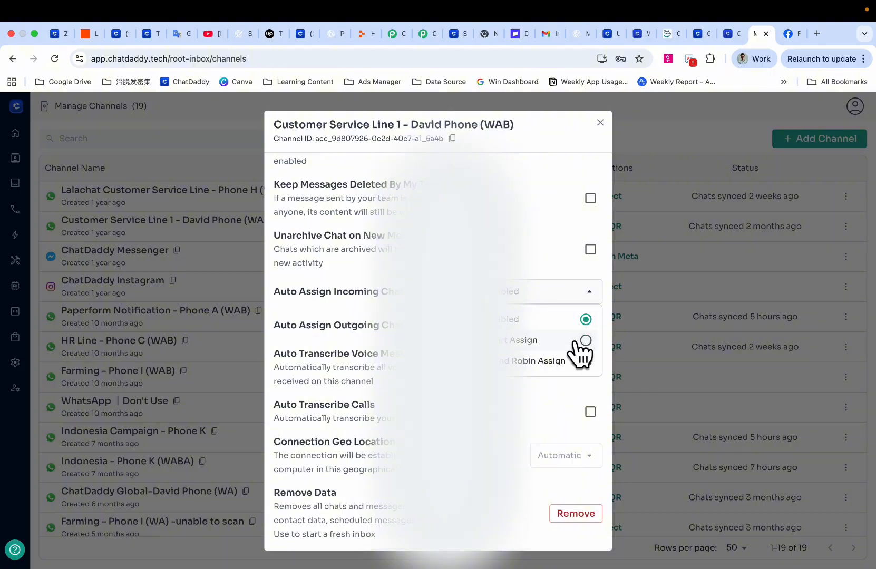
click(458, 352)
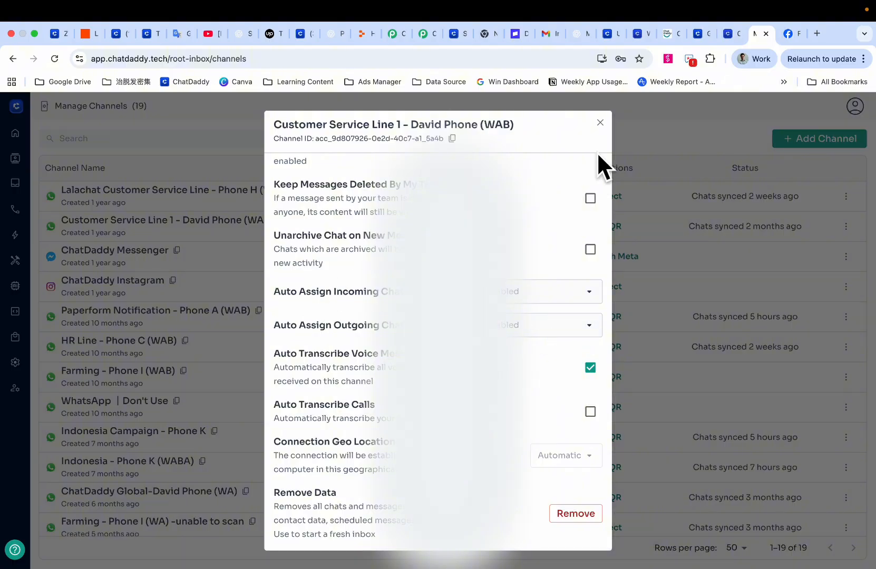
click(599, 123)
- Start a new shop notification and examine the shop platforms available for integration
mouse_move(11, 241)
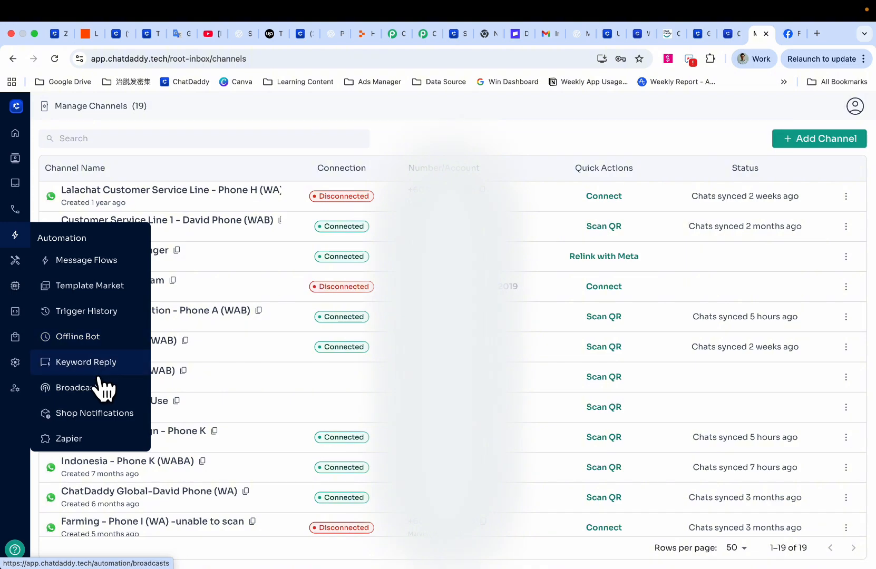
click(119, 416)
click(746, 145)
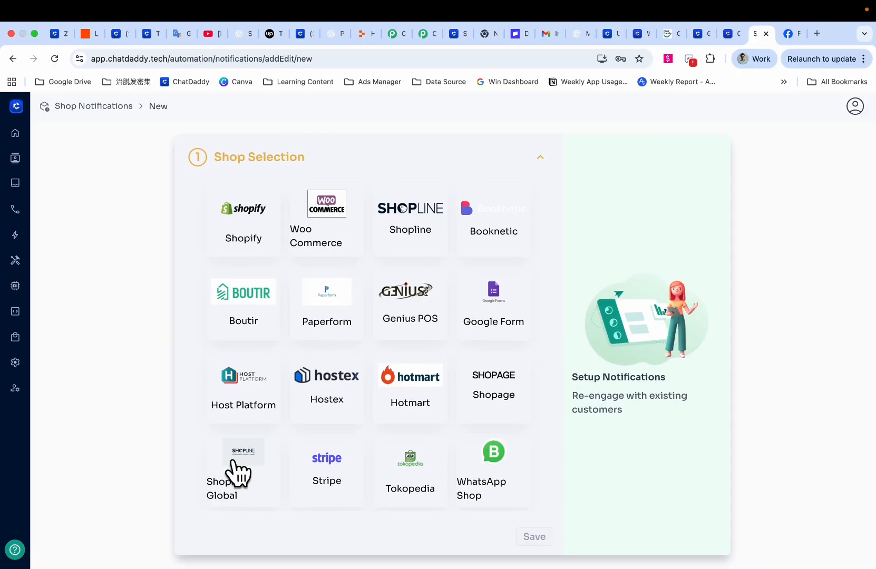
scroll(195, 256, down, 1)
scroll(224, 224, down, 1)
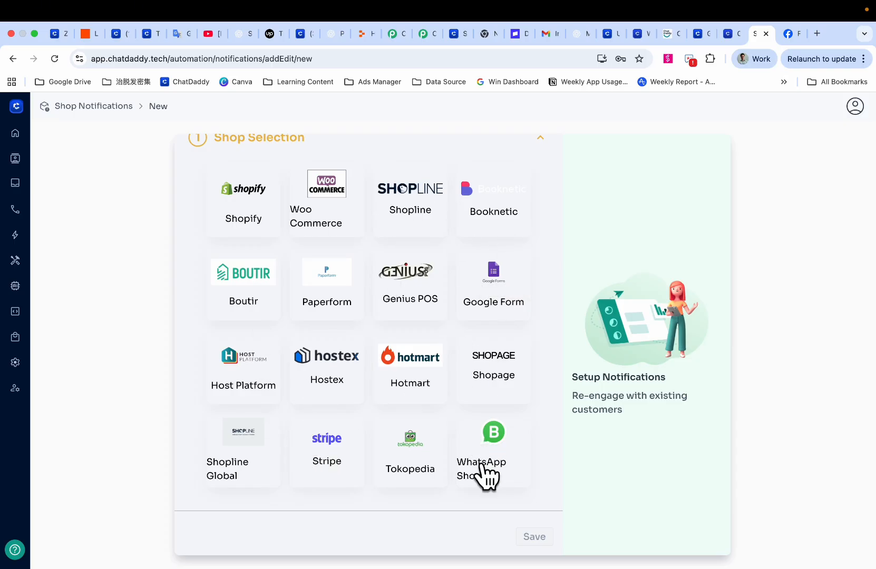
scroll(438, 390, up, 1)
- Go to the message flows and create a new flow
mouse_move(16, 235)
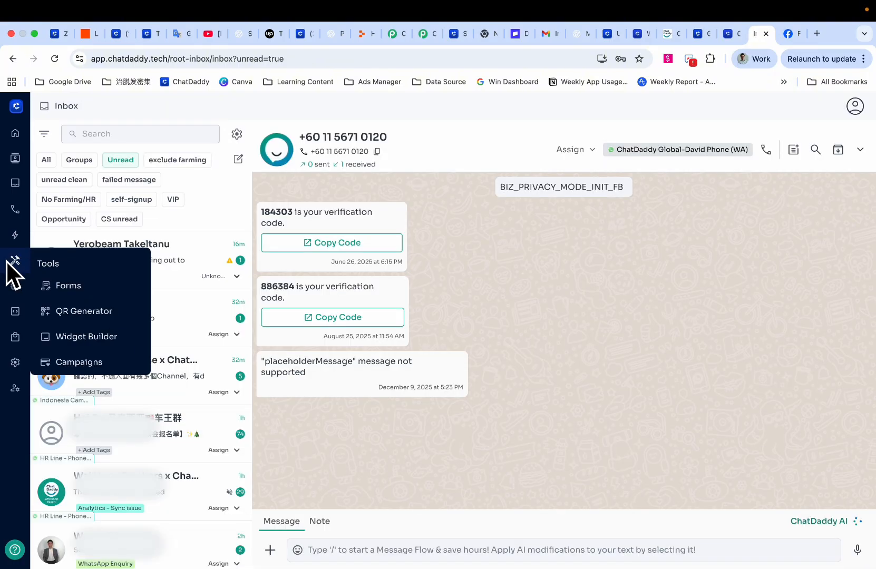
mouse_move(21, 243)
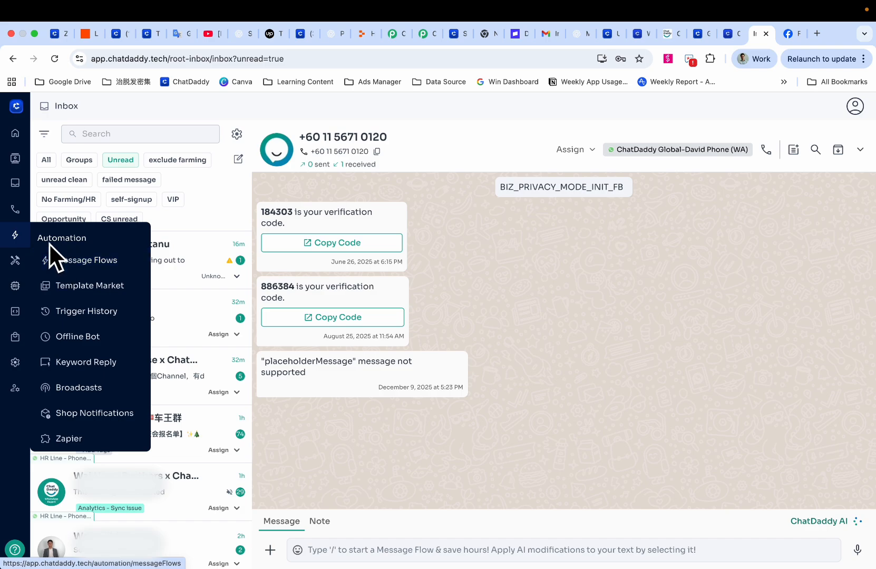
click(78, 280)
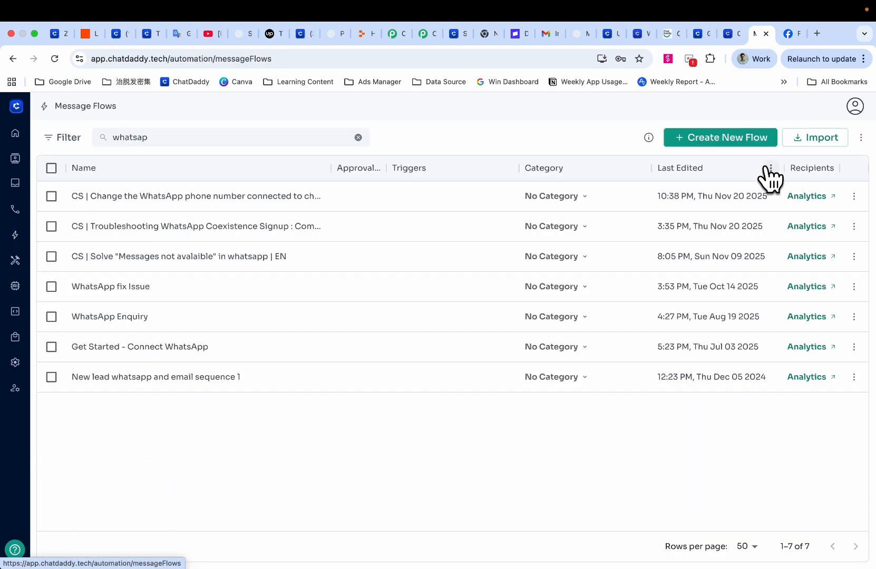
click(694, 139)
click(530, 516)
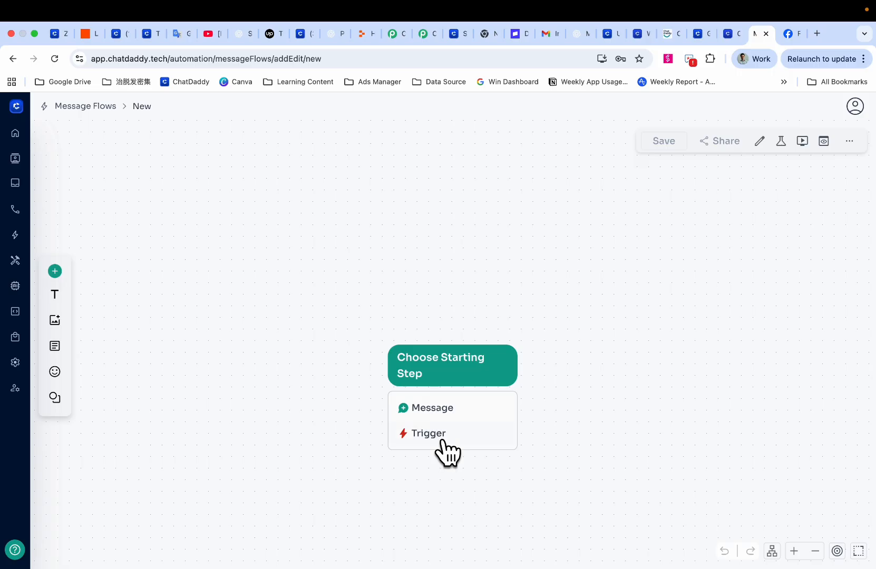
- Start the flow with a message reading "help me write a whatsapp welcome message for my business. i am selling 2nd cars."
click(443, 408)
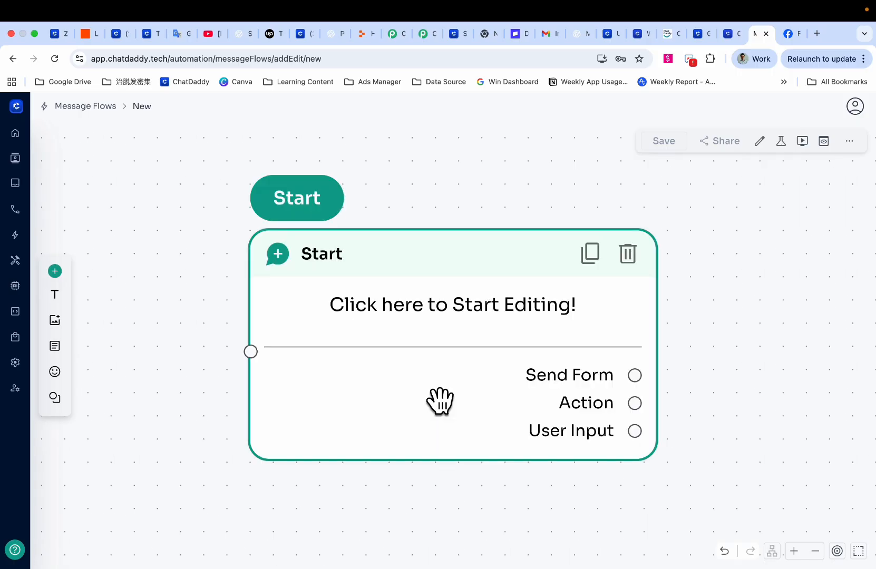
click(455, 380)
click(174, 187)
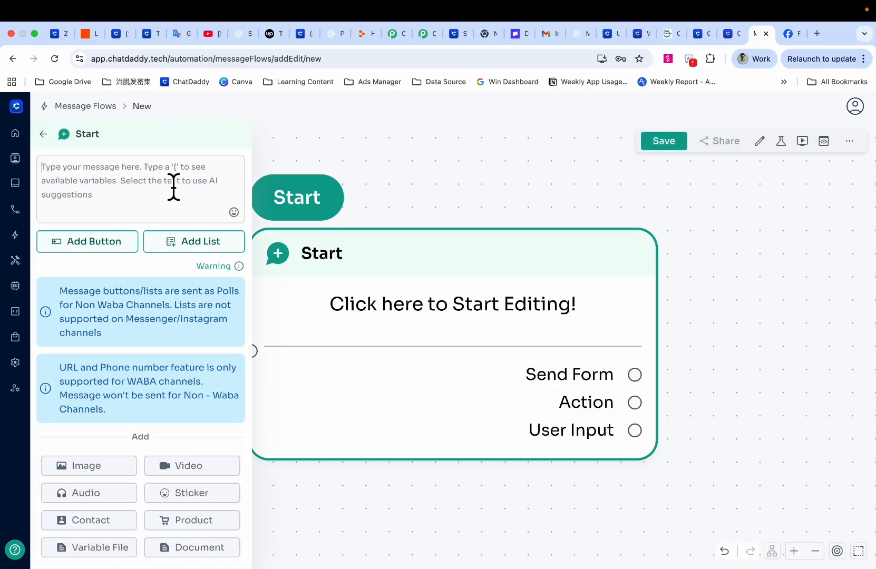
text(hihihi)
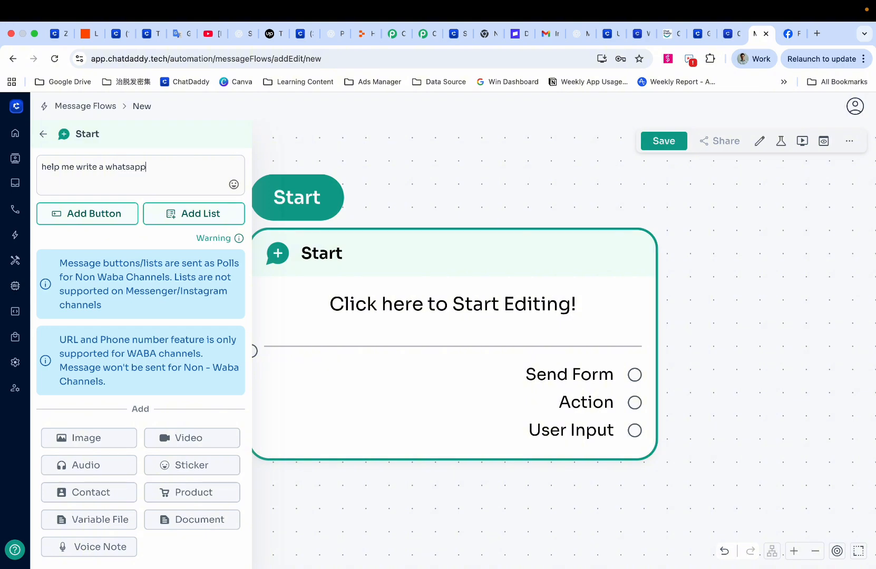
text(come message)
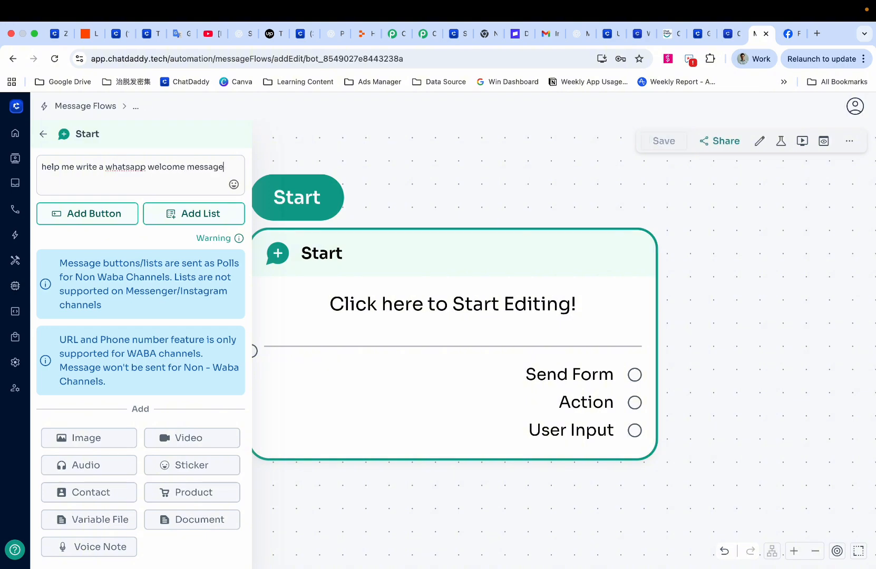
text( for my business. i am selling 2nd cars.)
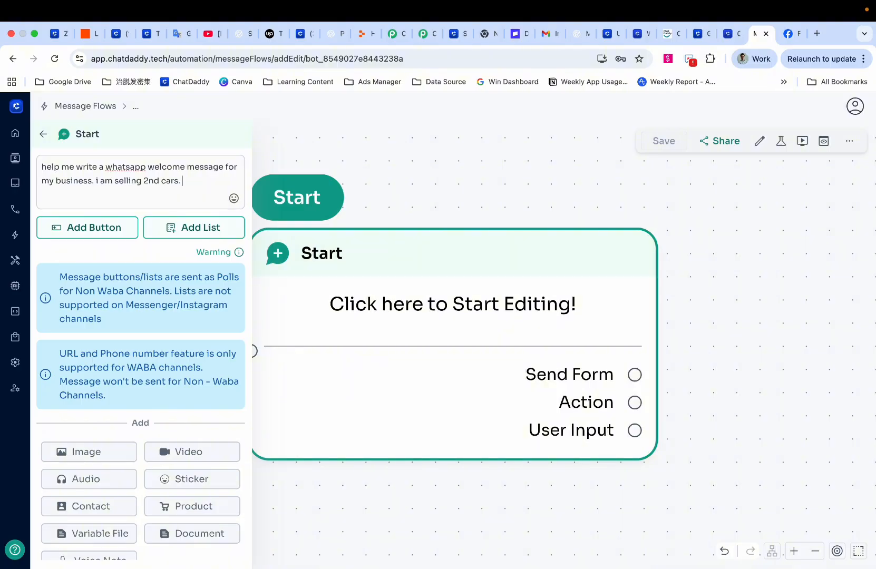
- Have ChatDaddy AI write the welcome message from the whole prompt text in the Start message
key(super+a)
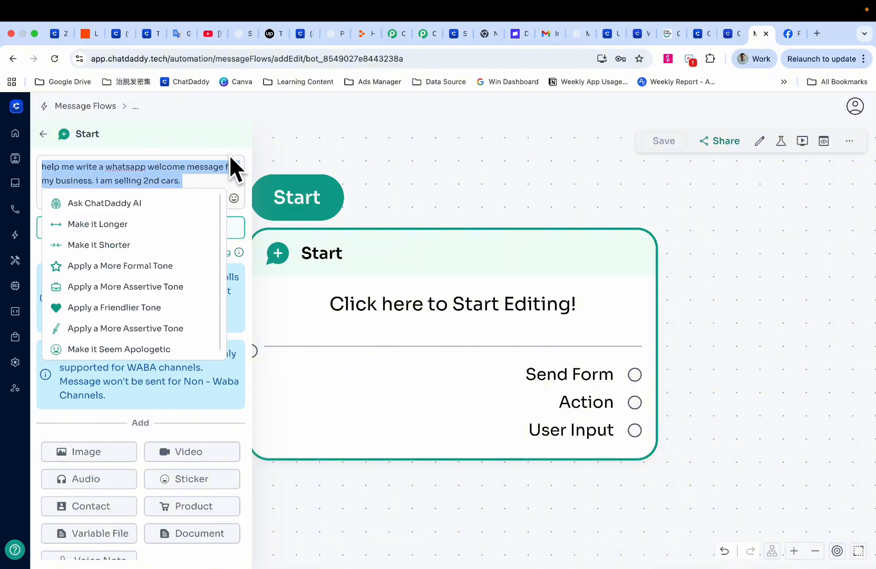
click(224, 187)
drag(223, 187, 18, 171)
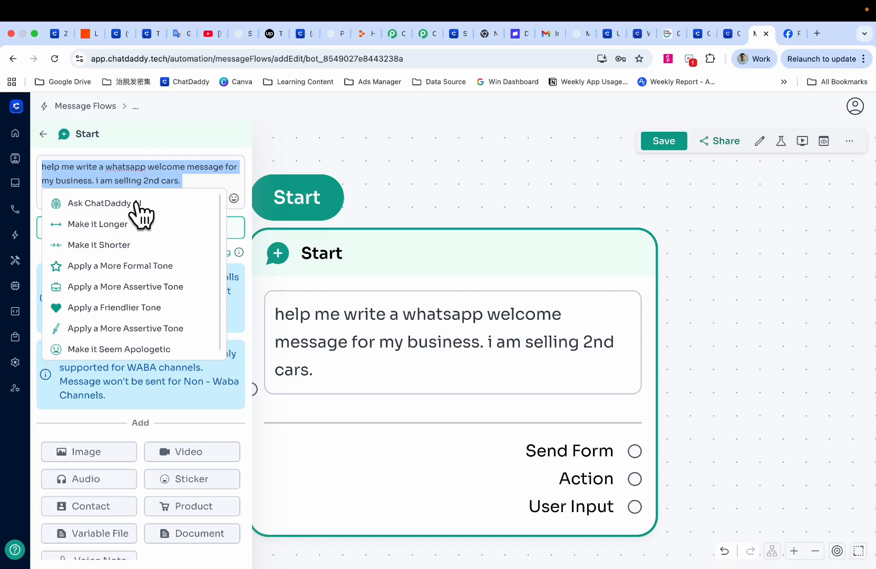
click(95, 205)
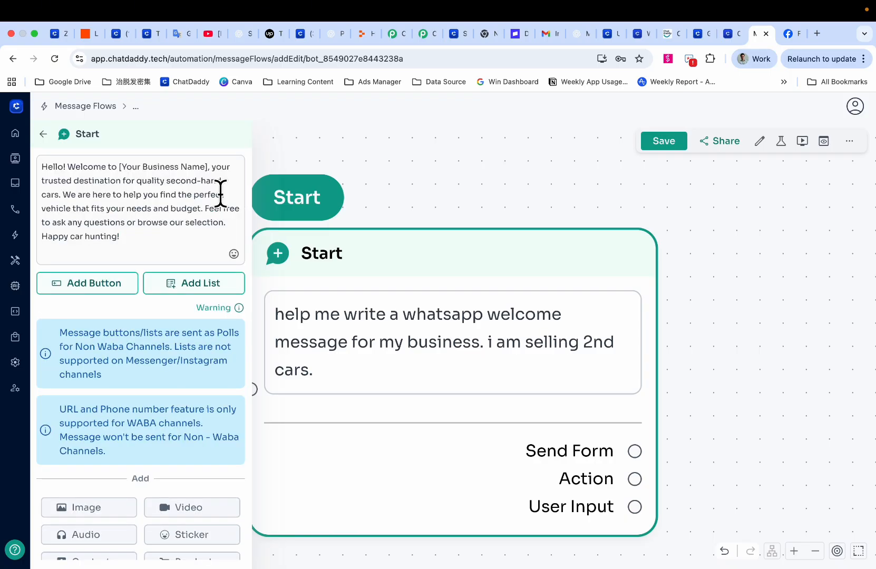
- Replace the [Your Business Name] placeholder in the Start message with "David Auto"
drag(52, 178, 181, 250)
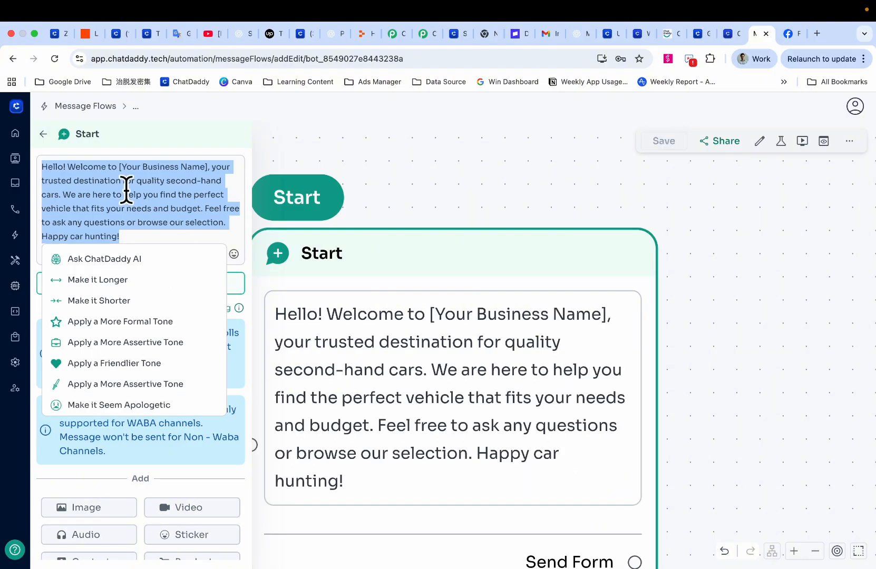
click(125, 178)
drag(120, 178, 211, 168)
text(David Aut)
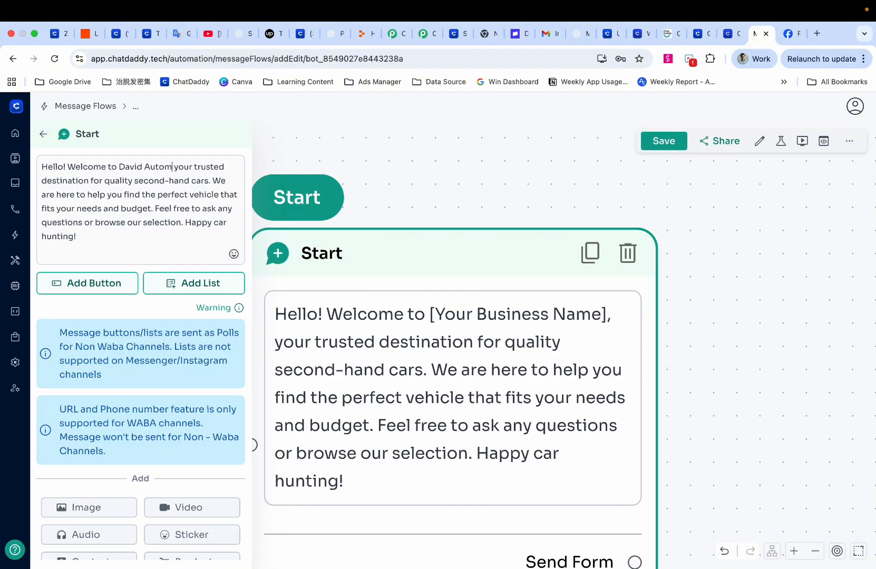
text(o,)
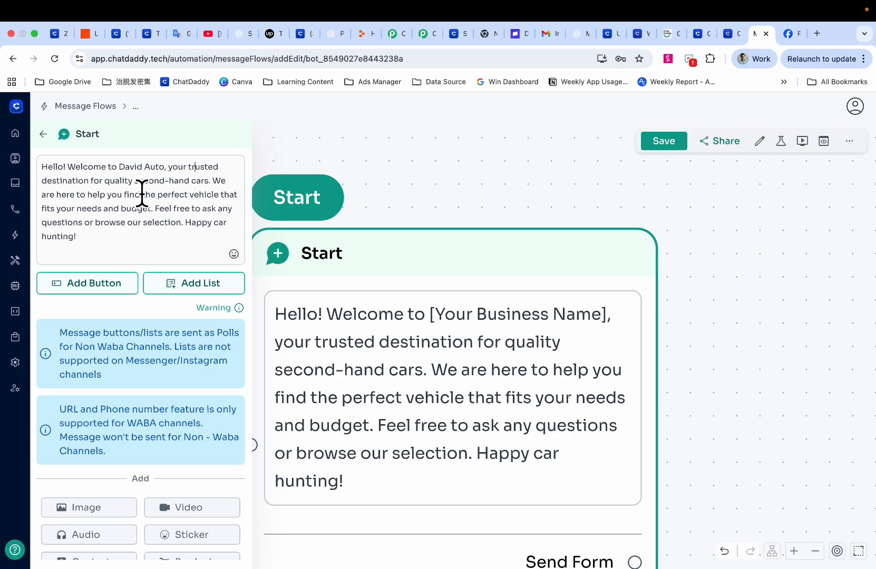
- Break the Start message into two paragraphs with a blank line before "We are here to help you"
drag(108, 191, 202, 190)
click(215, 189)
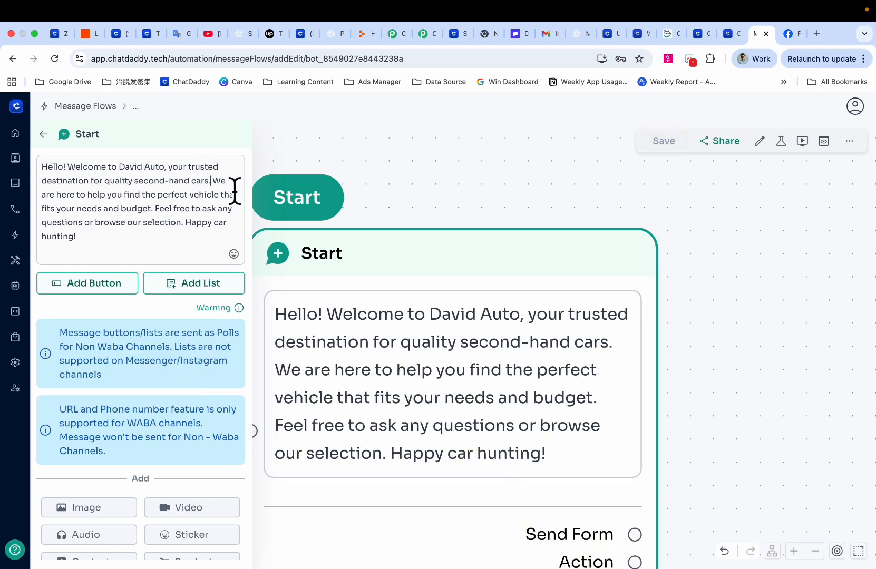
key(Return)
key(Return)
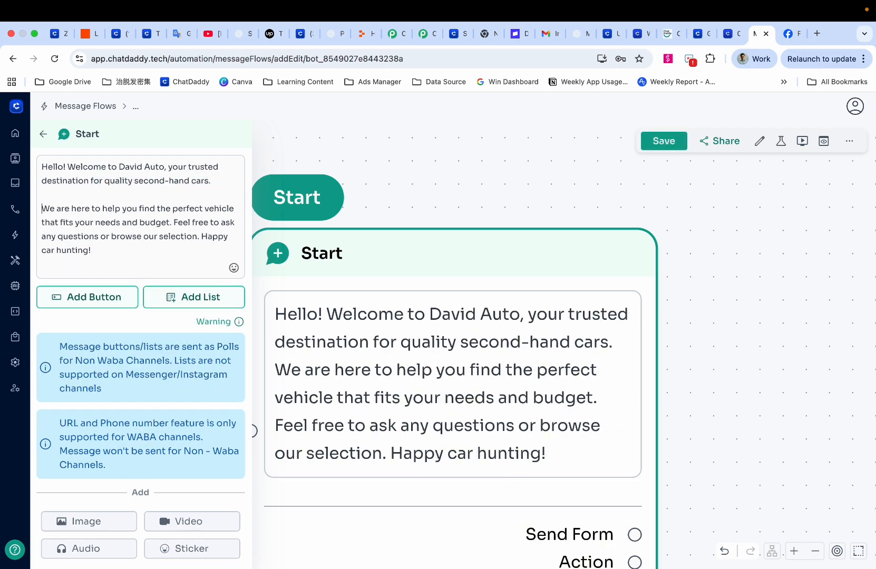
- Add a delay as the next step of the Start message and open its settings
scroll(139, 295, down, 3)
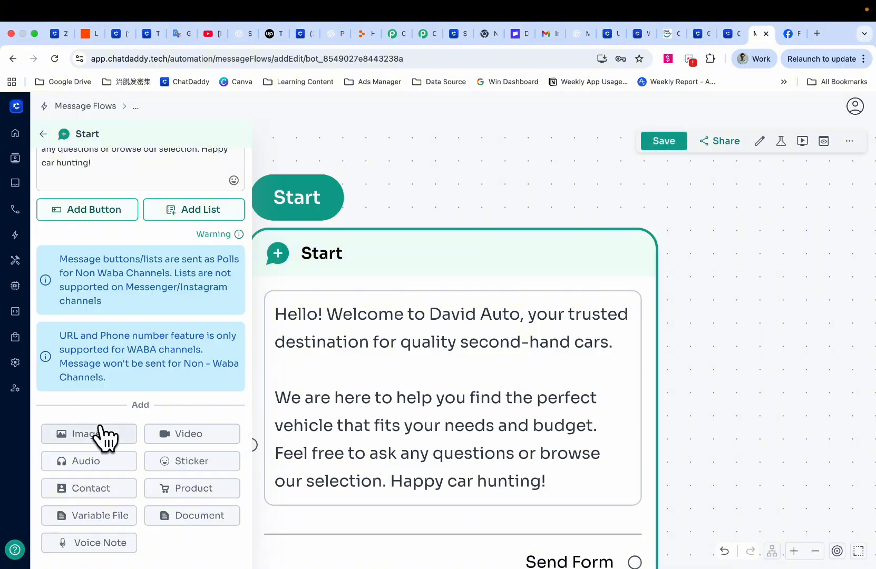
scroll(106, 432, down, 2)
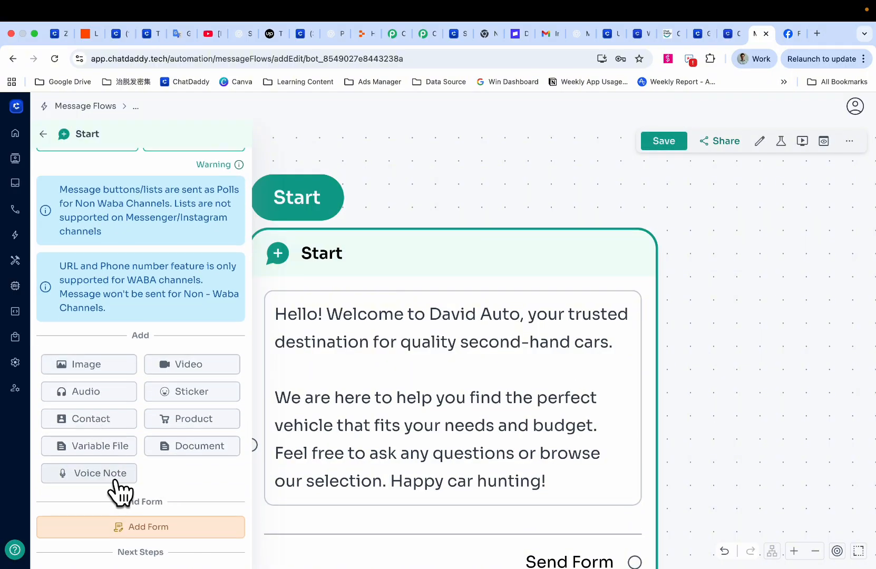
scroll(210, 459, down, 3)
scroll(211, 463, up, 6)
scroll(356, 342, down, 4)
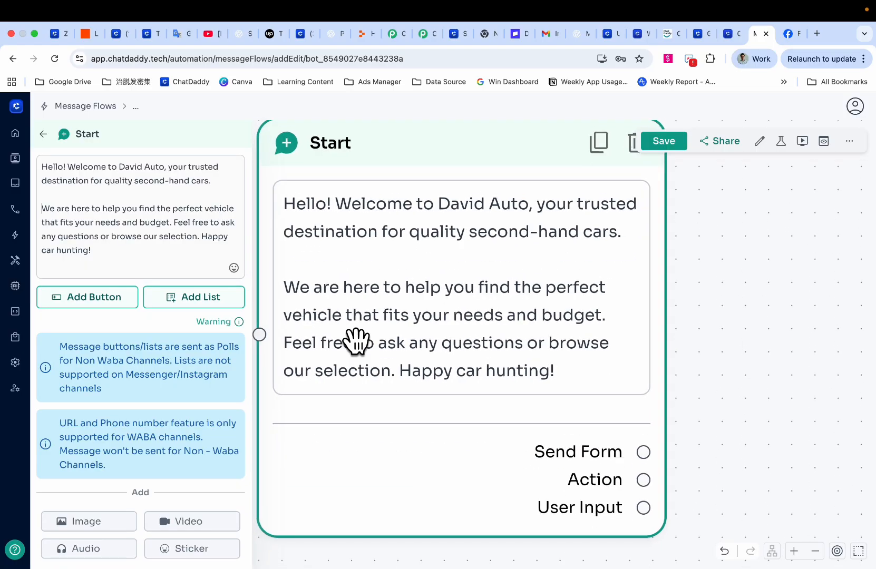
scroll(165, 429, down, 5)
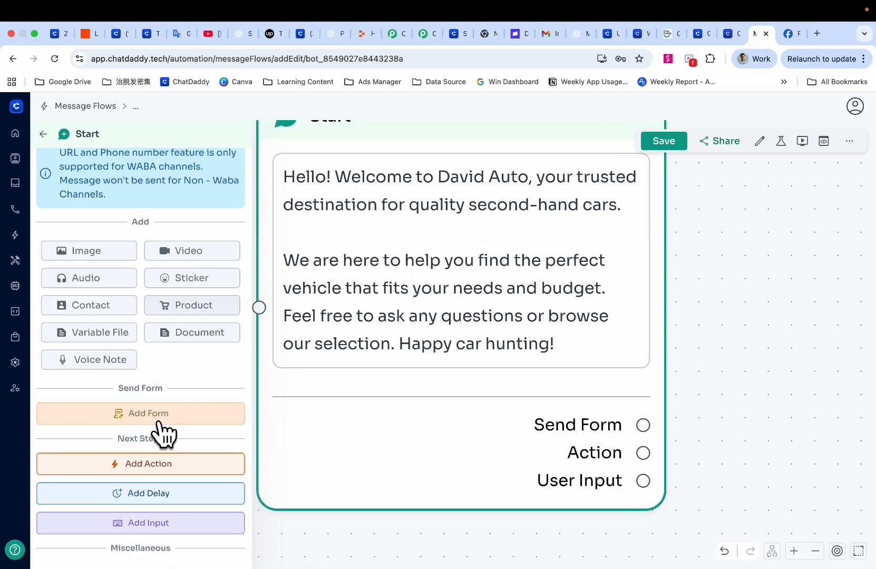
click(175, 464)
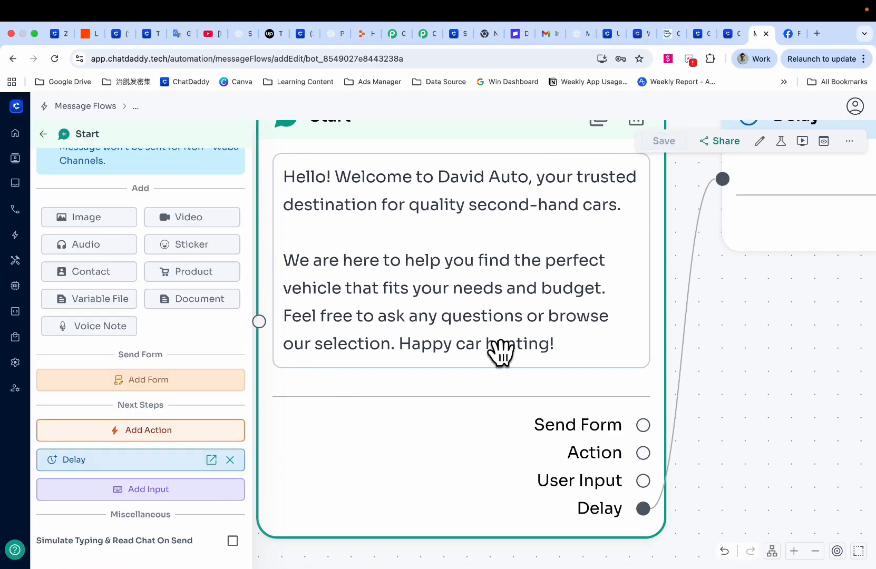
click(671, 253)
scroll(484, 311, down, 3)
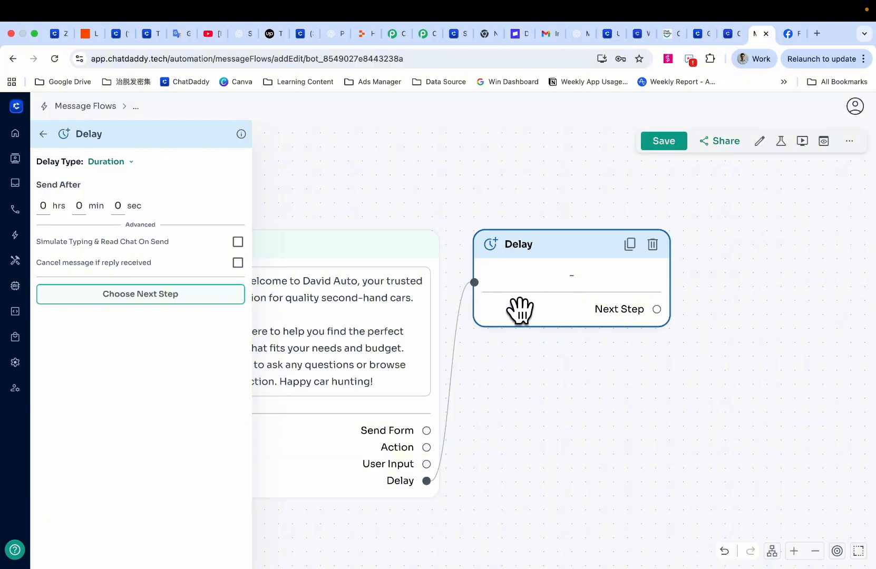
- Add a new Message node as the delay's next step and open it for editing
click(127, 295)
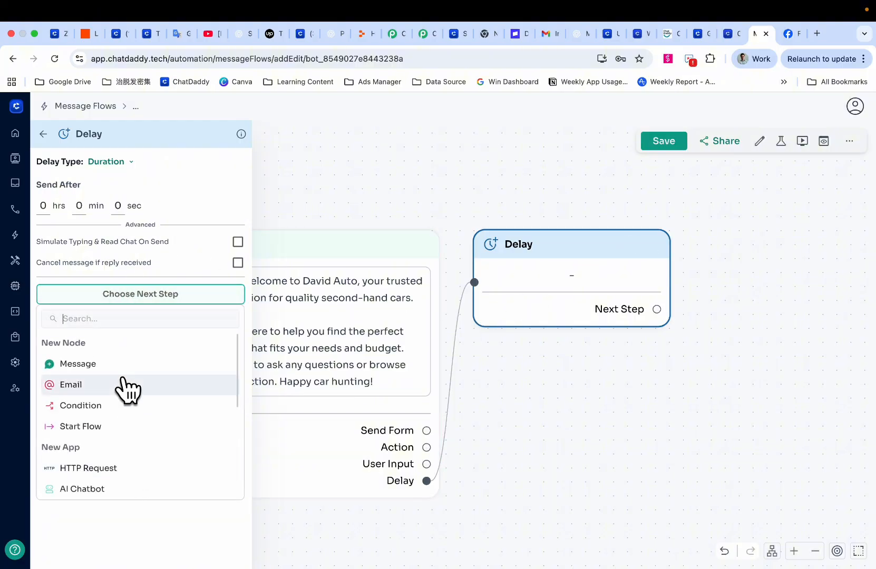
click(115, 363)
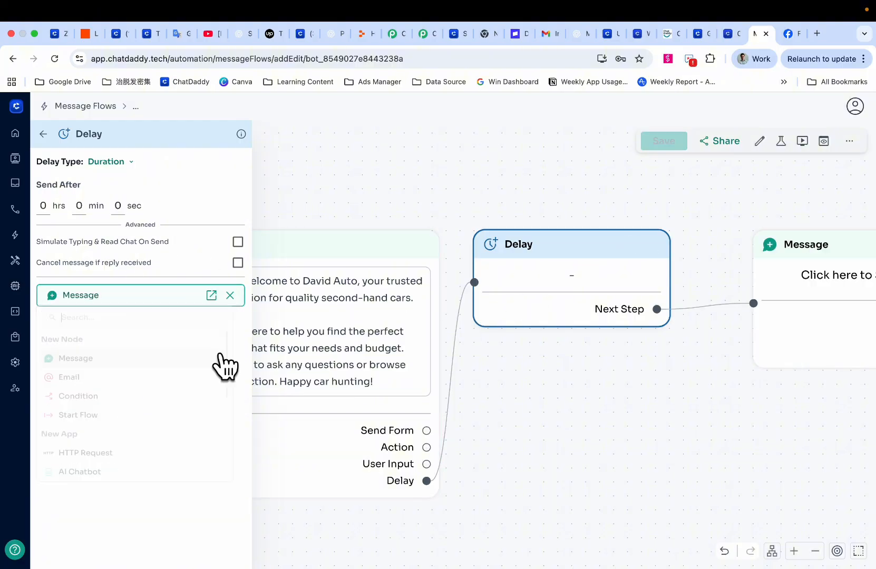
click(796, 313)
- Record a voice note in the message after the delay, allowing microphone access for this time only
scroll(121, 405, down, 3)
click(93, 517)
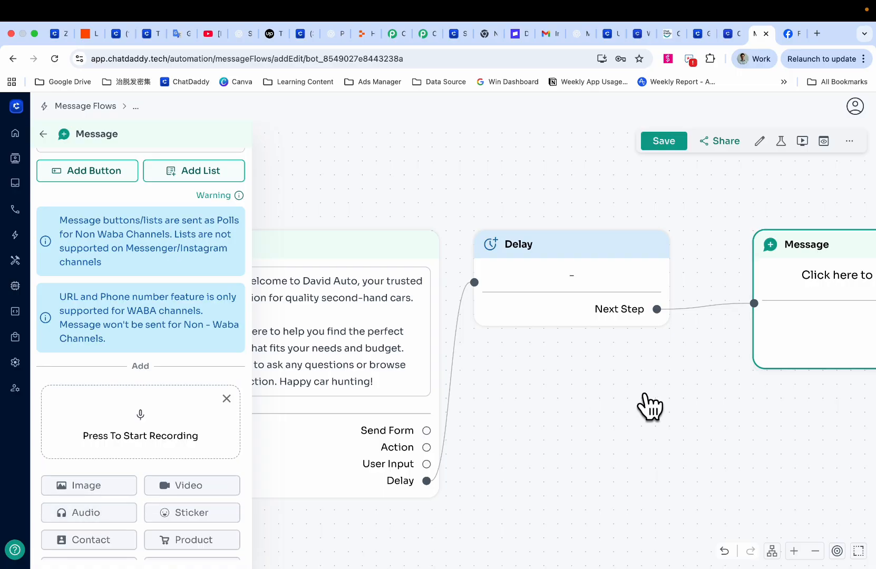
scroll(248, 360, down, 3)
click(143, 294)
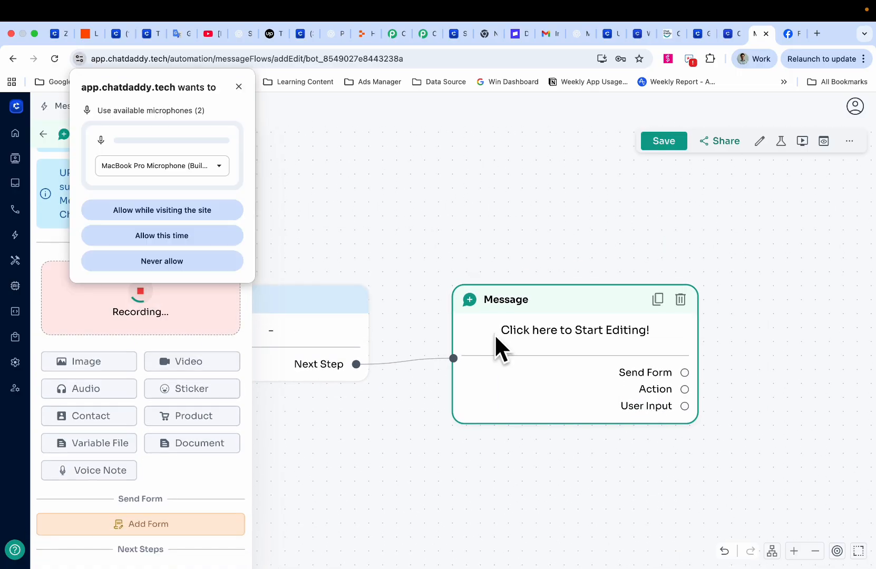
click(204, 237)
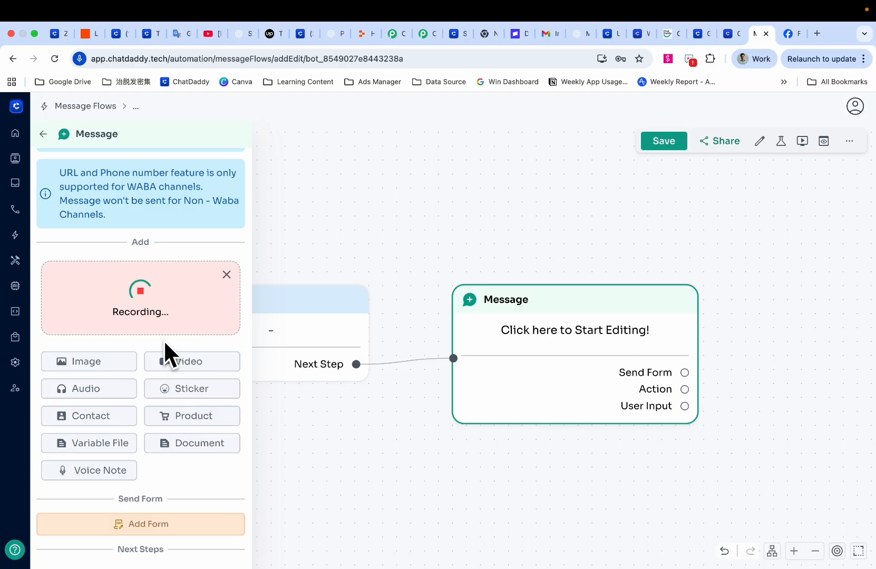
click(141, 292)
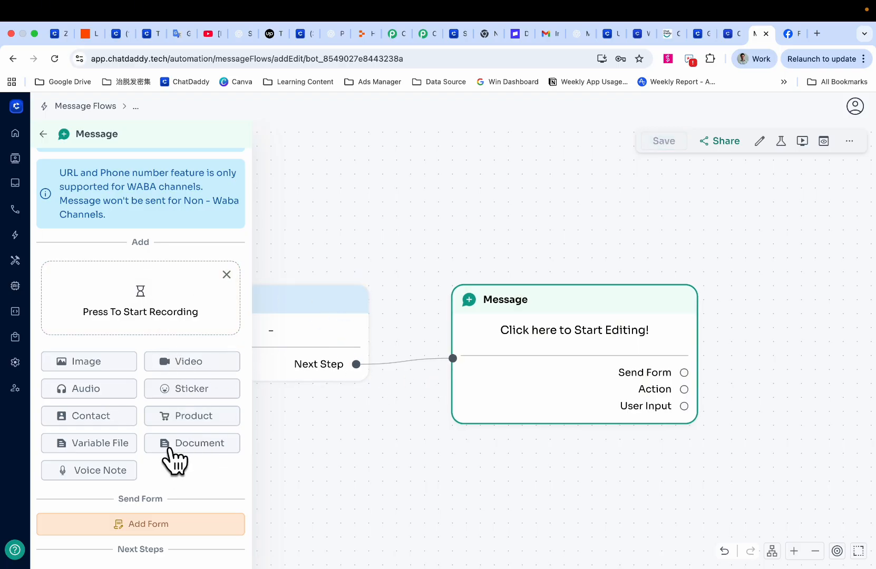
- Play back the recorded audio in the message, and return to the flow canvas
scroll(151, 272, down, 2)
scroll(150, 399, up, 3)
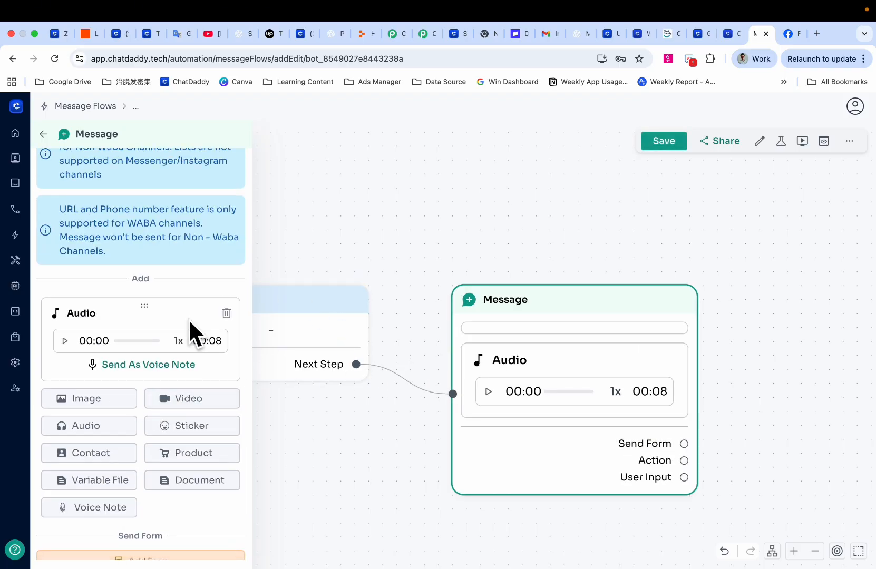
click(65, 343)
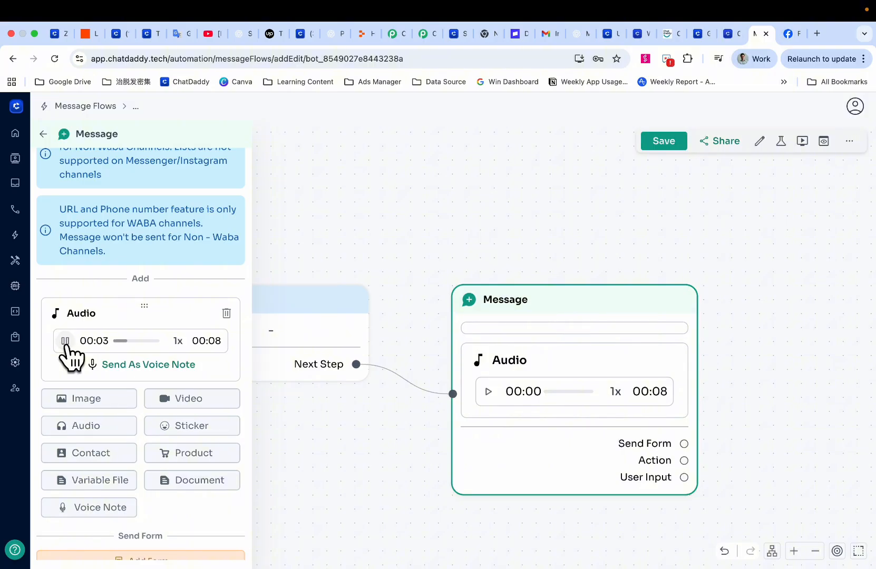
click(387, 243)
scroll(388, 242, left, 3)
scroll(497, 216, down, 3)
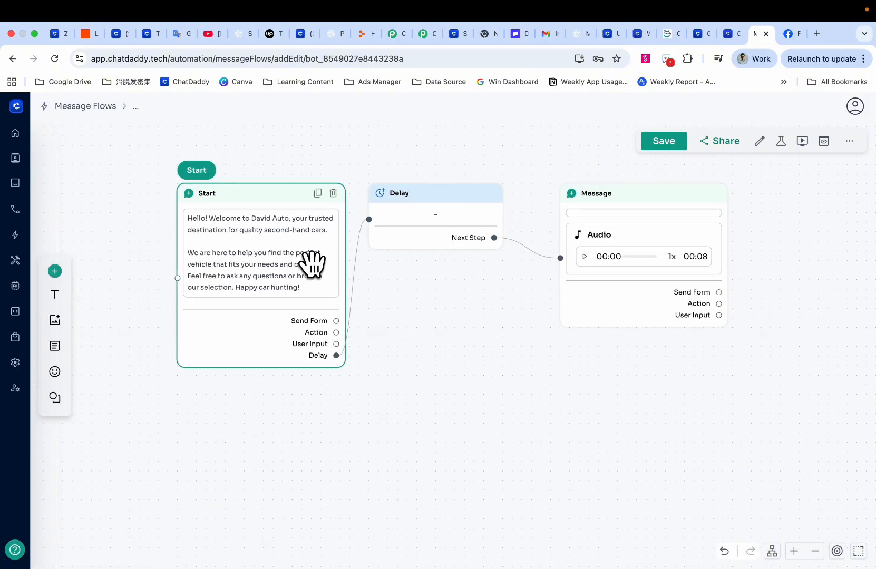
- Attach the "Screenshot 2025-11-23 at 11.16.39" image to the message that contains the audio
scroll(306, 252, up, 1)
click(304, 253)
click(613, 338)
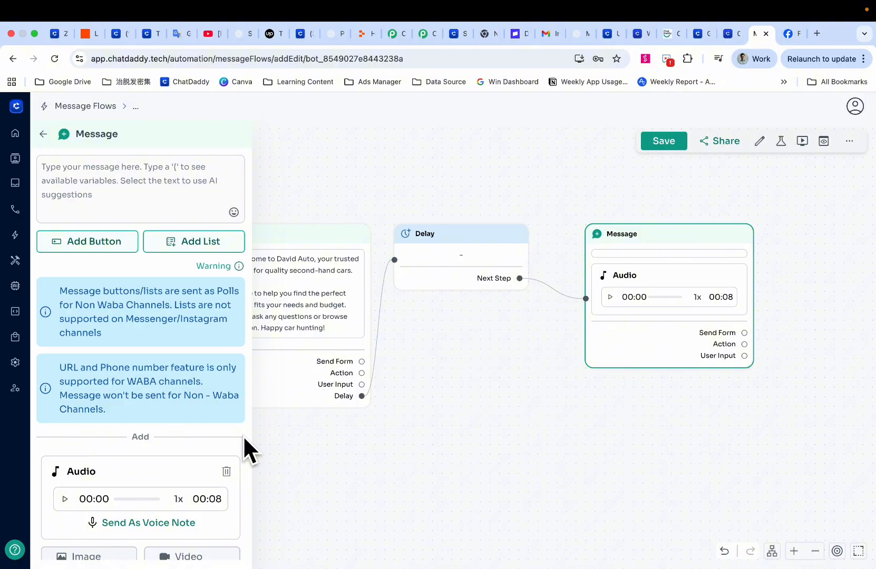
scroll(393, 352, down, 2)
scroll(393, 352, left, 2)
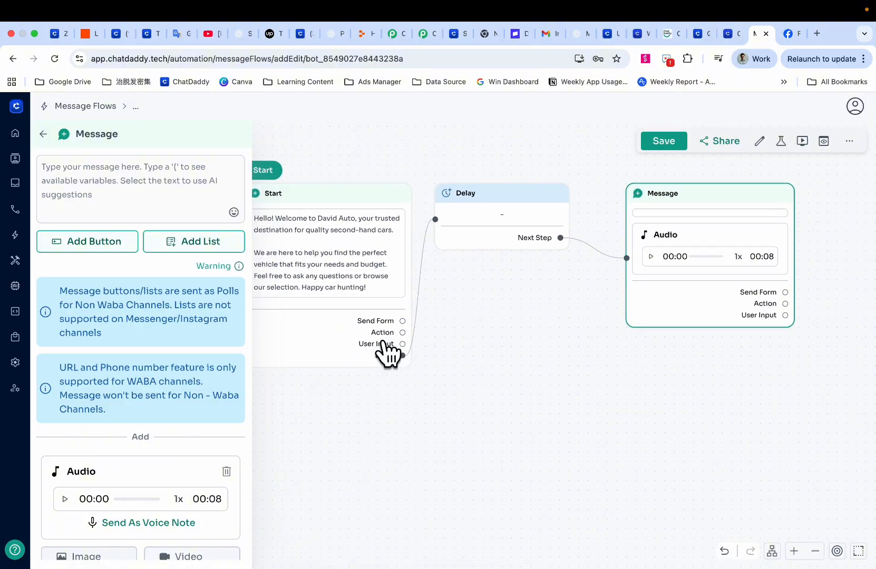
scroll(224, 479, down, 10)
scroll(227, 481, up, 1)
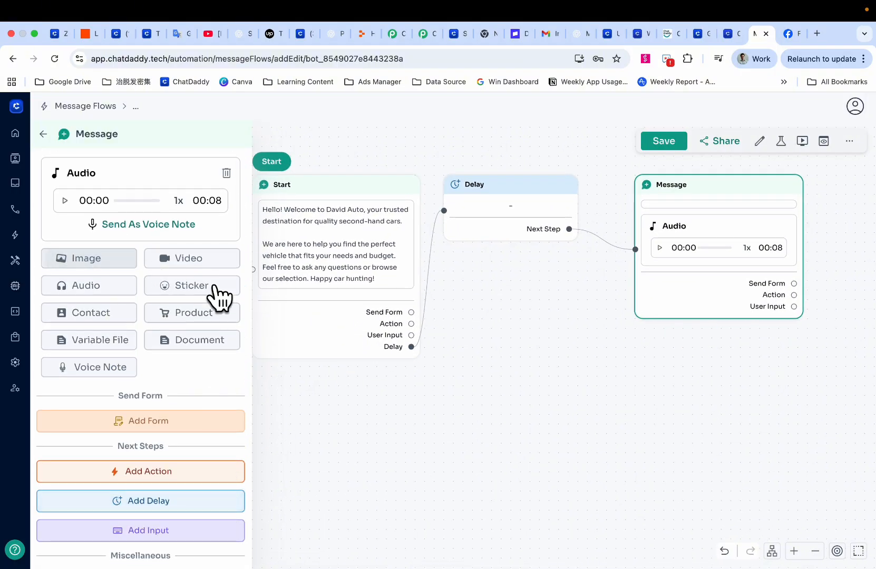
click(537, 375)
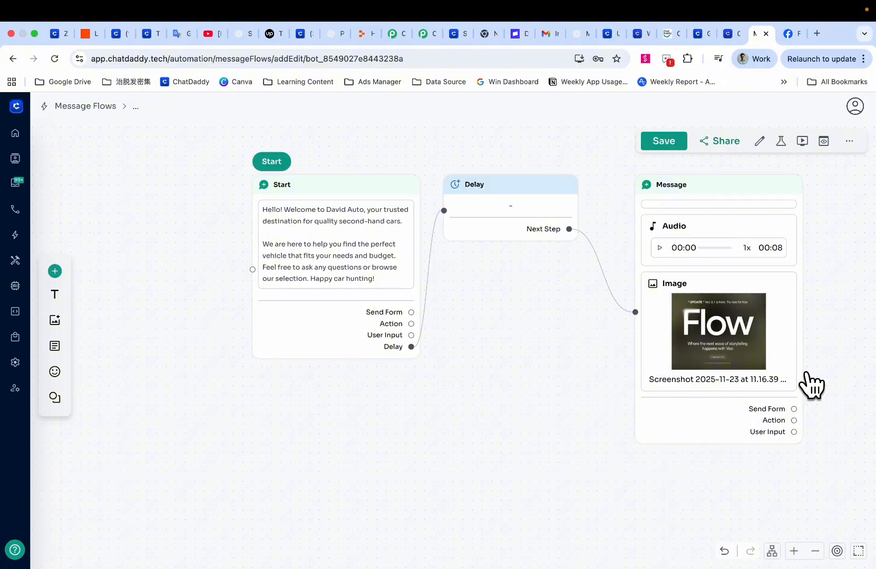
- Set the delay between the two messages to 5 seconds
click(509, 219)
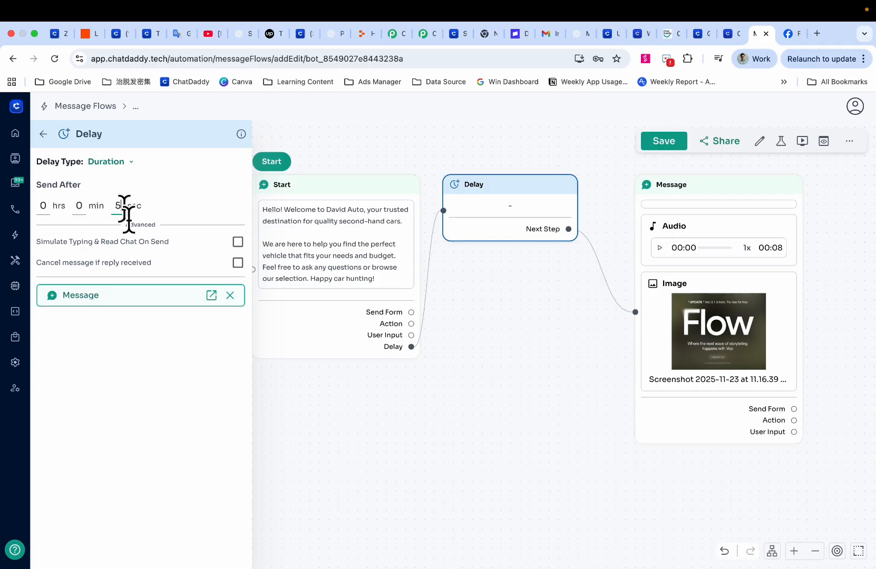
click(447, 375)
scroll(547, 376, right, 1)
scroll(547, 376, left, 1)
- Add a first button to the Start welcome message
click(392, 317)
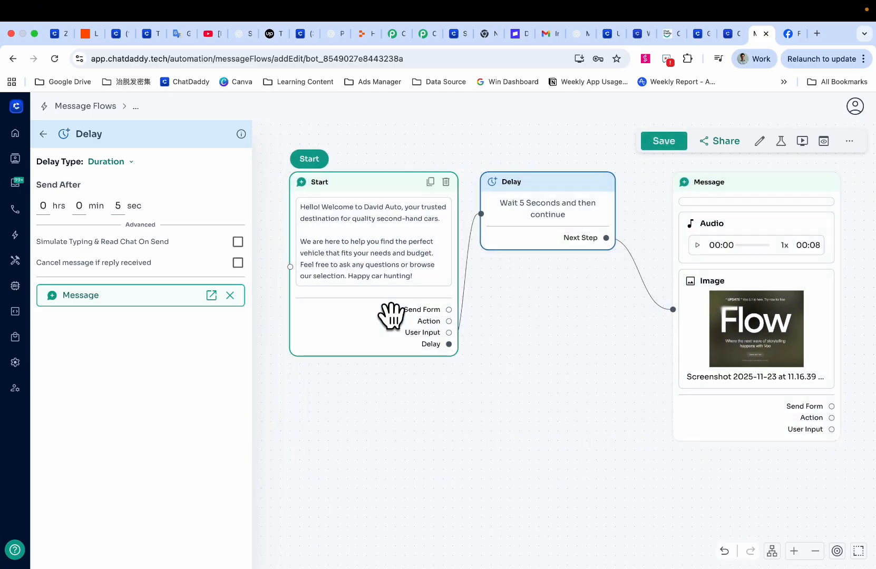
click(125, 309)
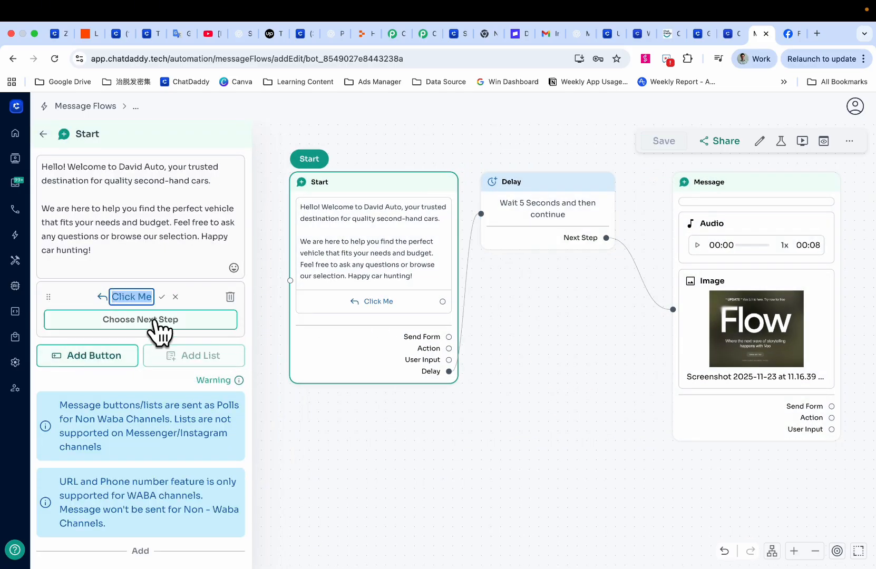
scroll(167, 448, down, 1)
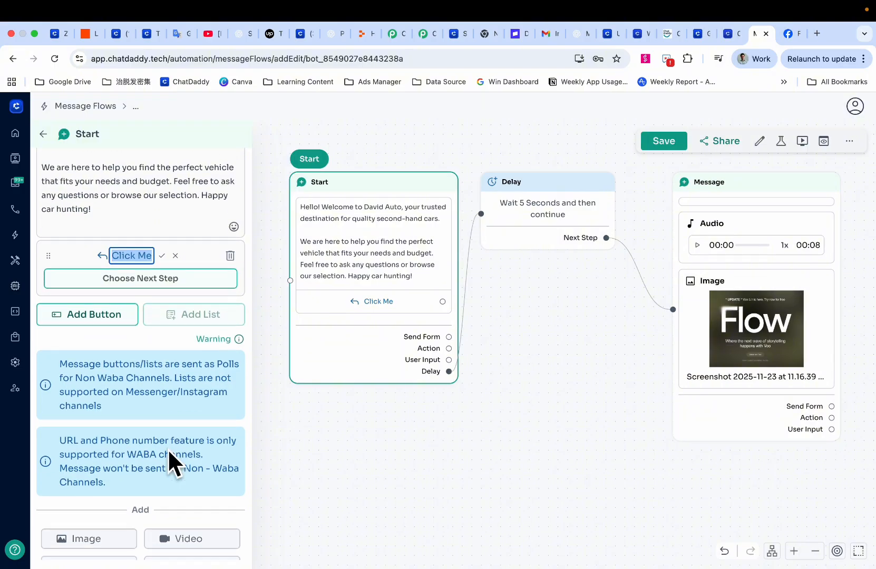
- Read the notes on how buttons, lists, URLs and phone numbers are supported on WABA, non-WABA and Messenger/Instagram channels
scroll(168, 448, down, 1)
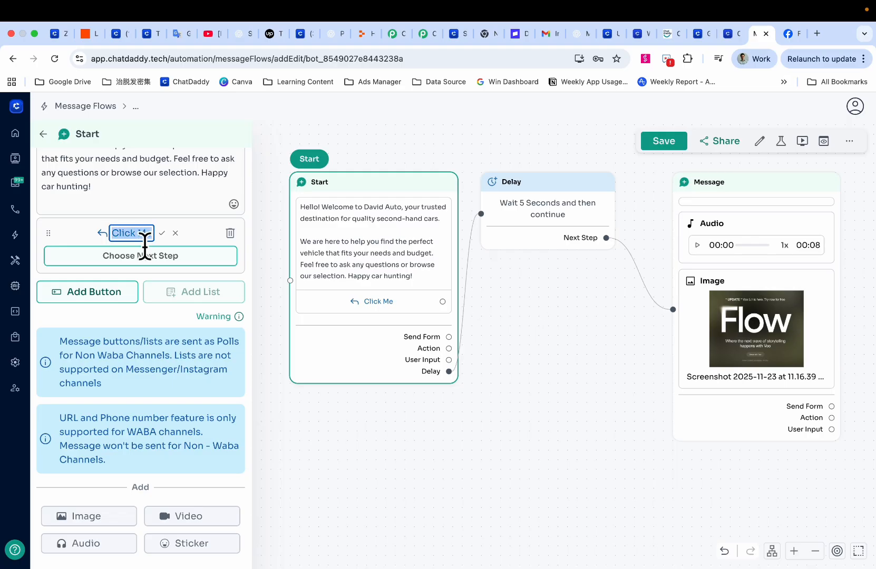
double_click(179, 350)
drag(179, 351, 232, 353)
click(232, 354)
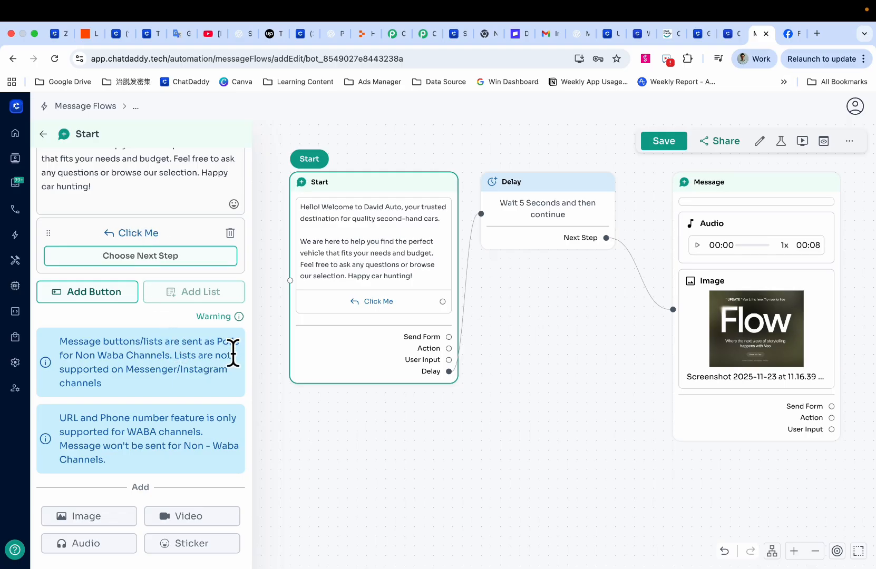
double_click(112, 424)
drag(111, 424, 165, 424)
click(166, 424)
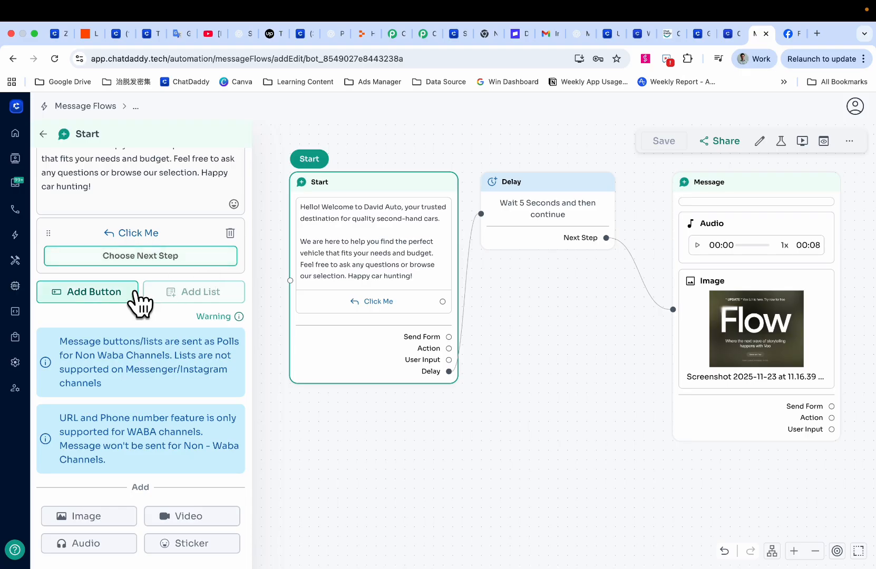
- Add a second button to the Start message and label the two buttons "Looking for SUVs" and "Looking Sedan"
click(120, 291)
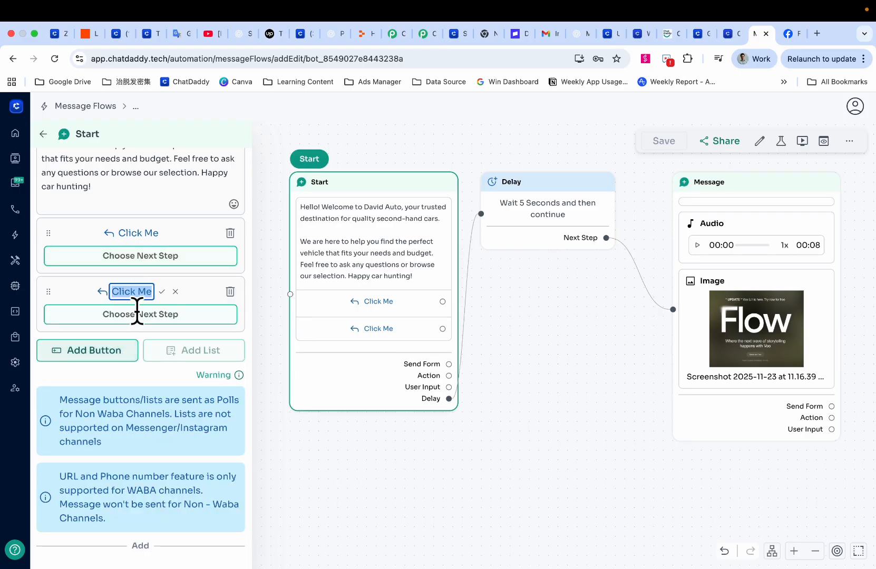
click(151, 232)
key(super+a)
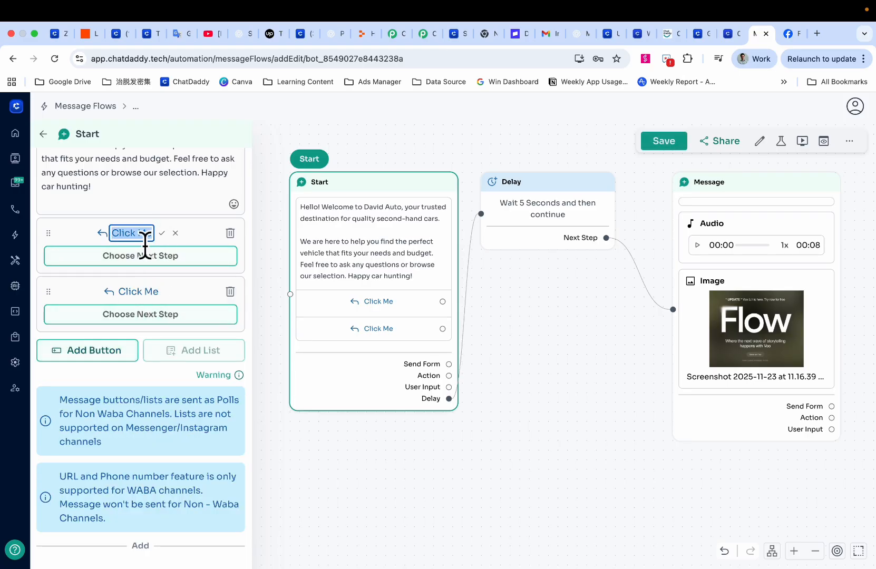
text(Looking for SUVs)
click(168, 293)
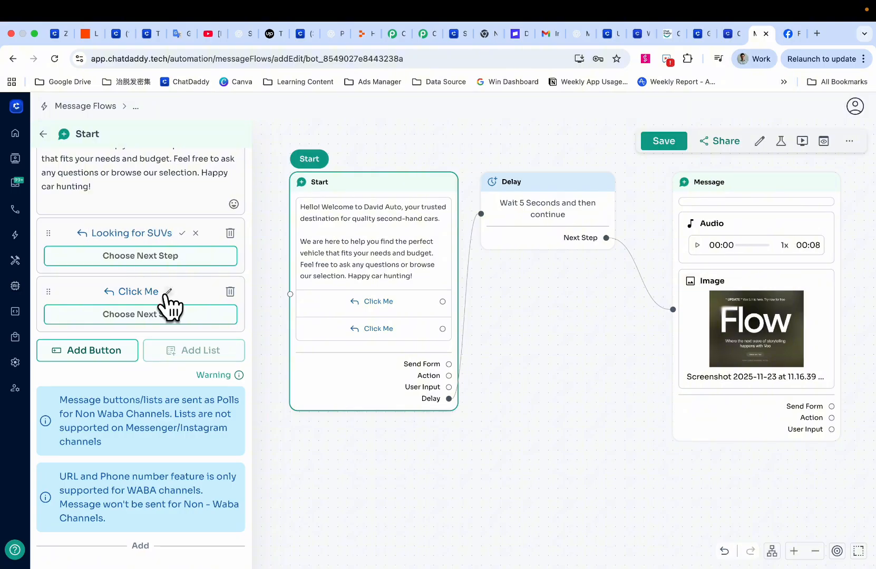
key(super+a)
text(Looking)
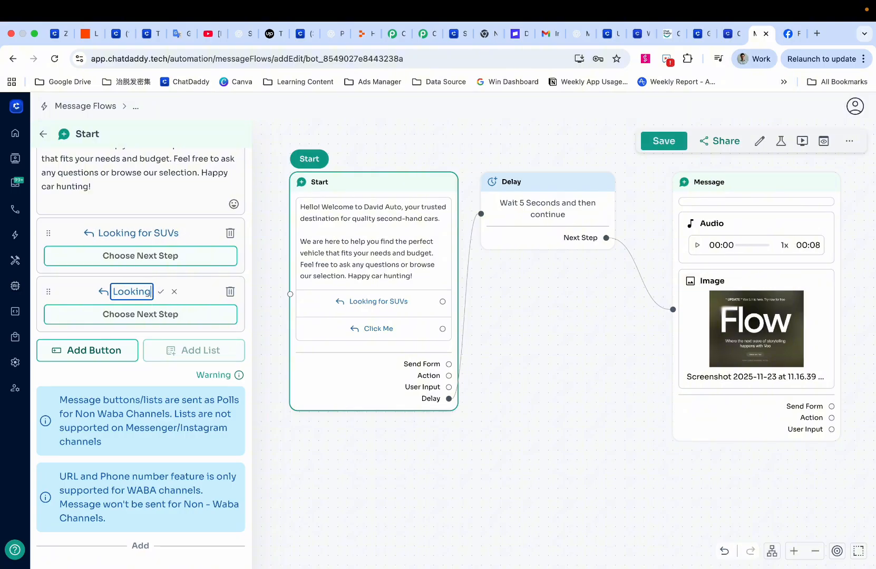
text( Sedan)
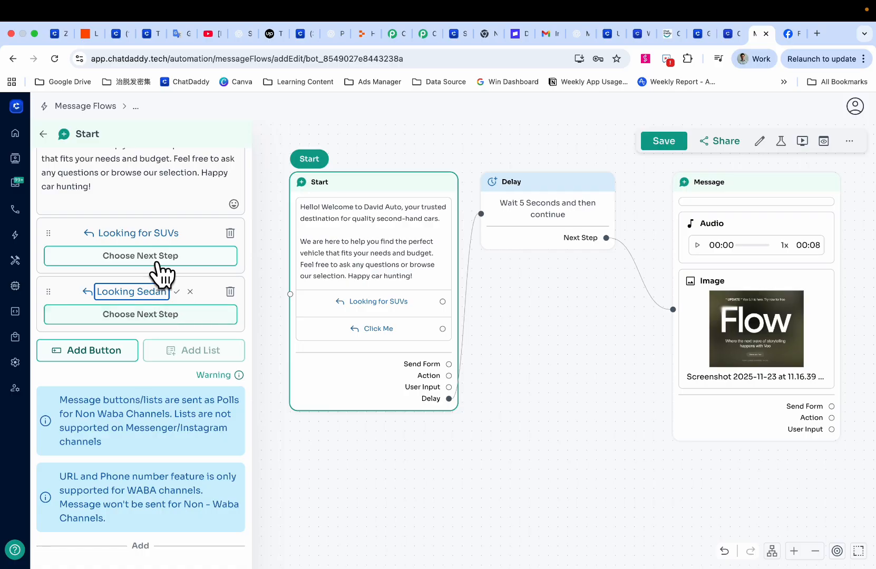
- Link the "Looking for SUVs" button to a new message reading "we have these list of SUVs with us now"
click(177, 255)
click(139, 325)
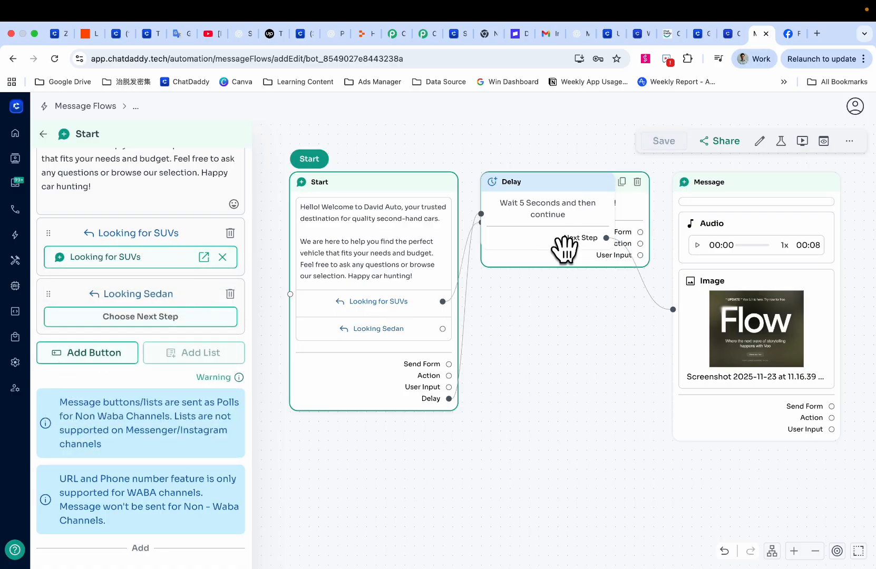
click(621, 253)
drag(628, 237, 624, 390)
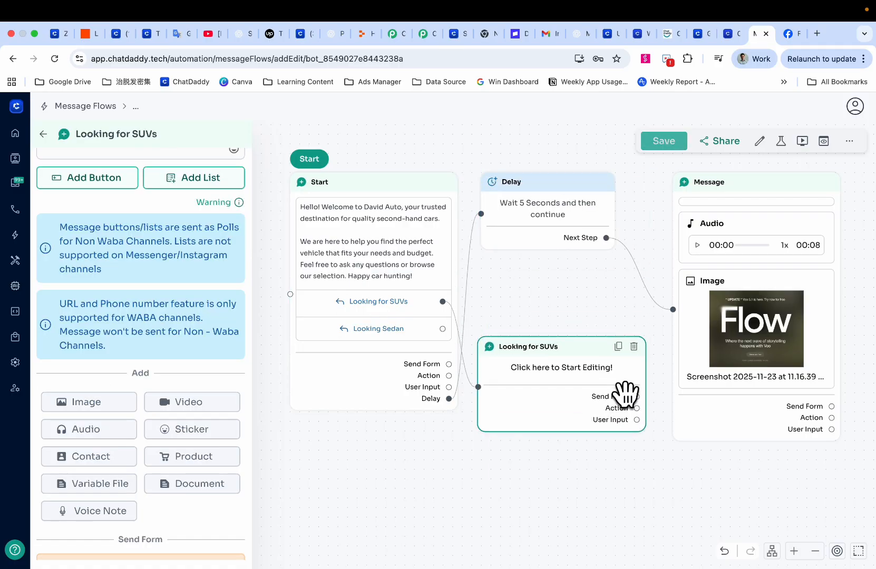
scroll(158, 258, up, 2)
text(we have these list of SUV)
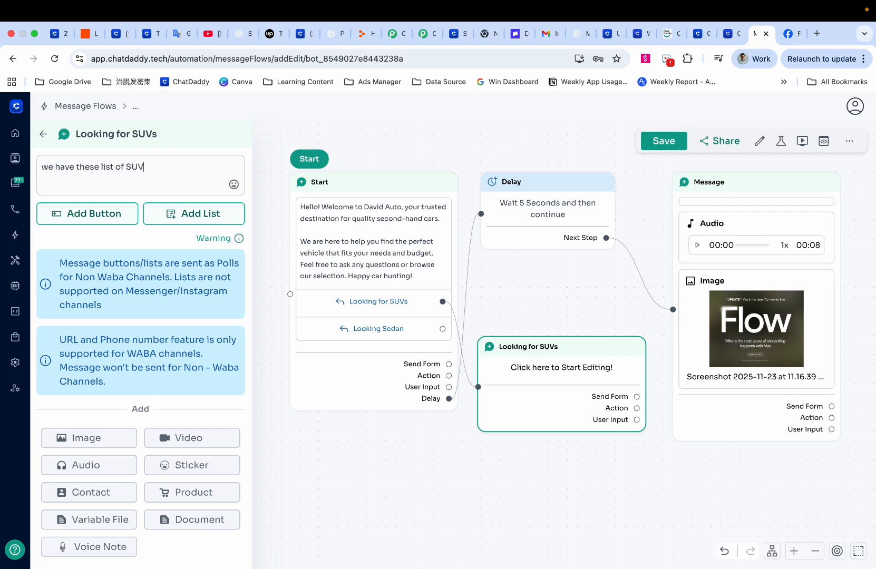
text(us now)
- Rearrange the canvas so the "Looking for SUVs" message sits above the 5-second Delay node, and close the node editor
scroll(108, 352, down, 5)
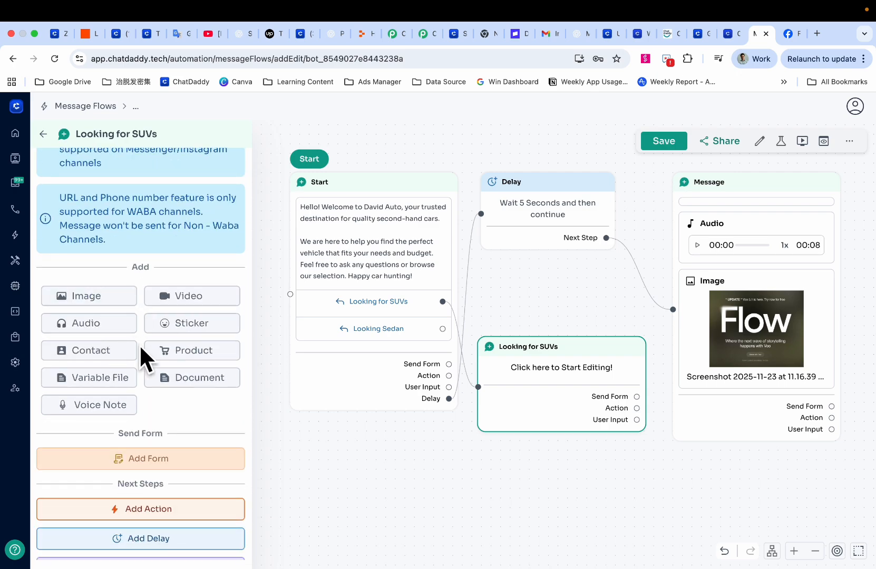
drag(607, 353, 571, 259)
drag(579, 188, 578, 242)
drag(578, 315, 575, 387)
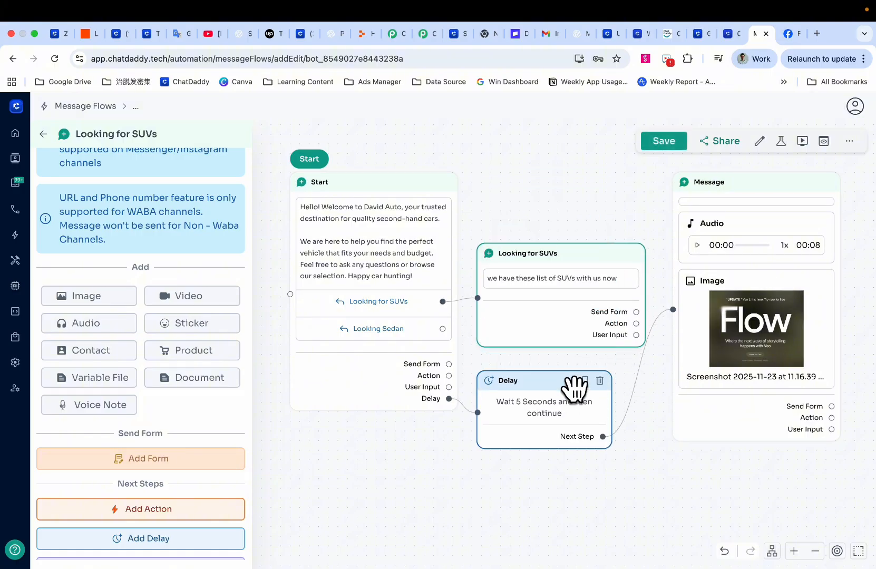
drag(598, 307, 578, 235)
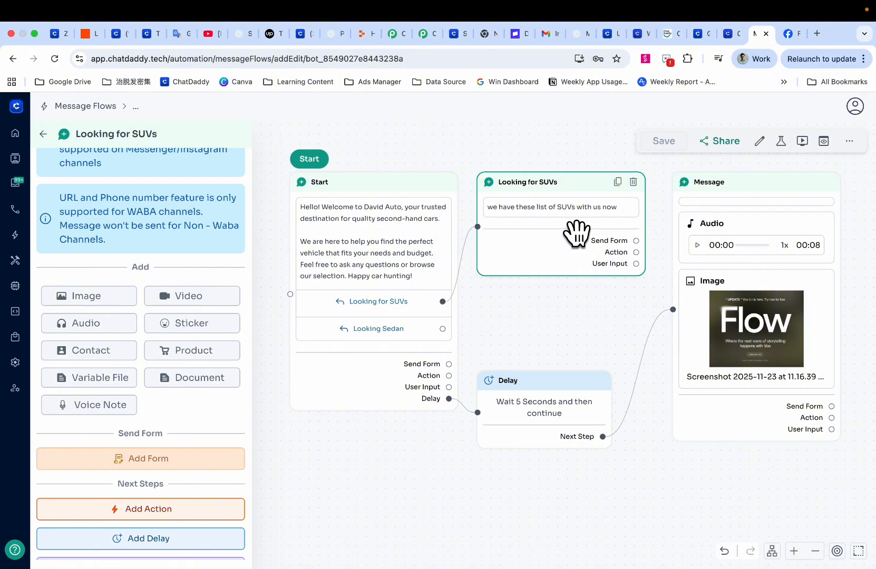
click(411, 316)
click(505, 331)
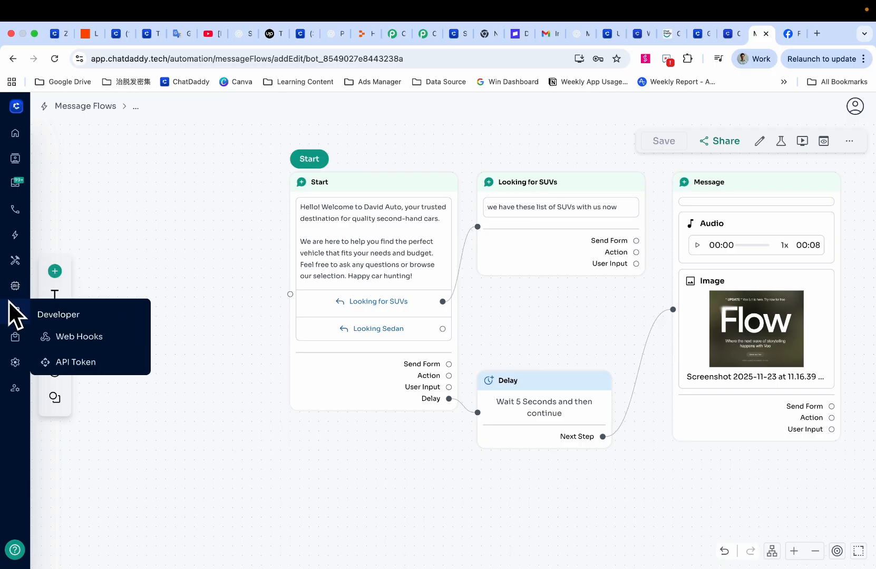
mouse_move(13, 286)
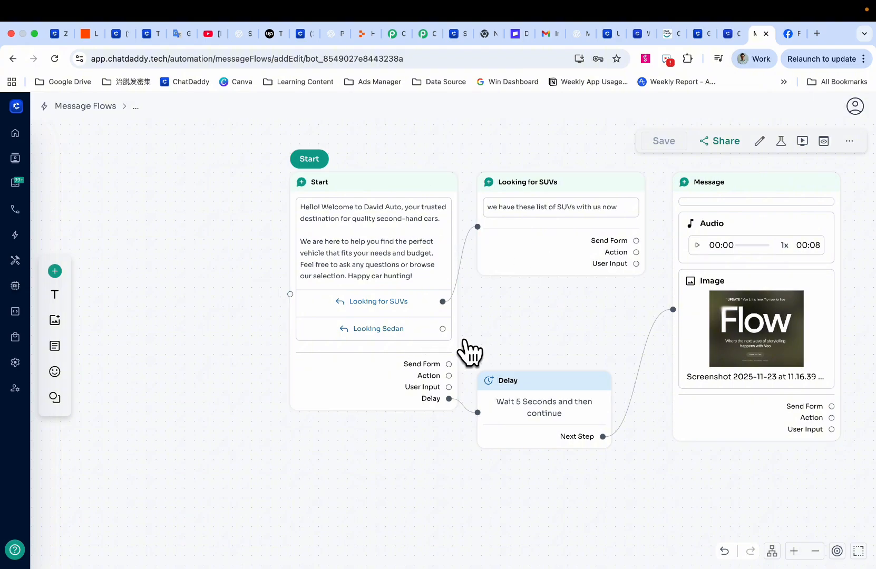
scroll(586, 323, down, 3)
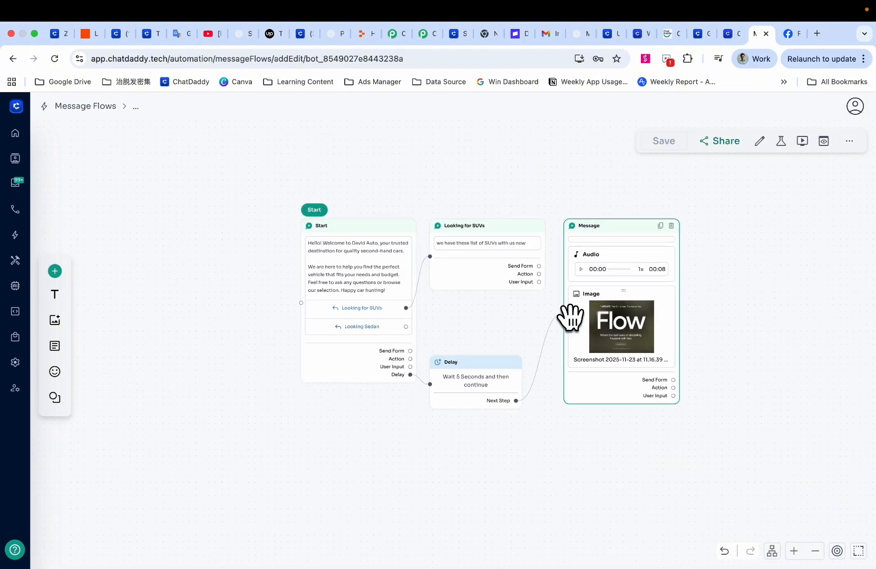
scroll(519, 332, up, 3)
scroll(521, 334, down, 1)
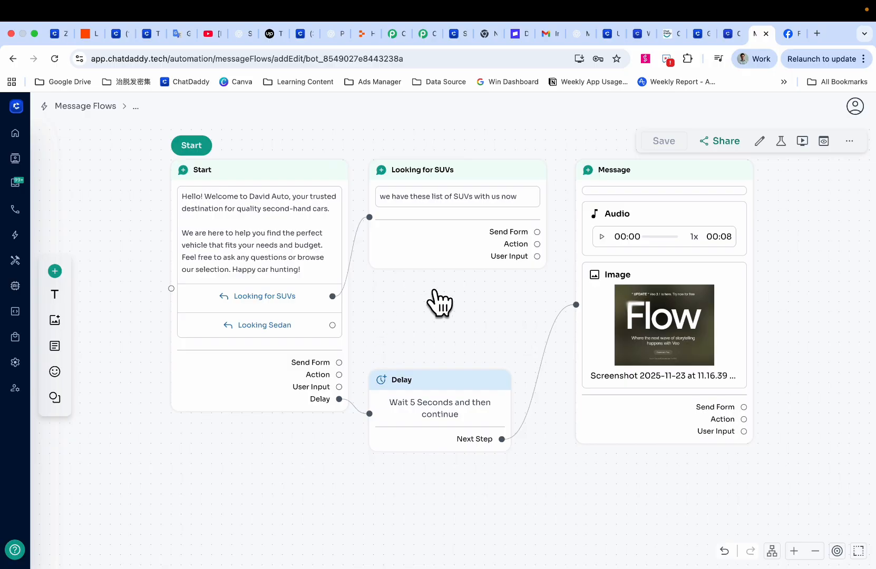
- Add a delay after the message that contains the audio and image, and open it for editing
click(309, 313)
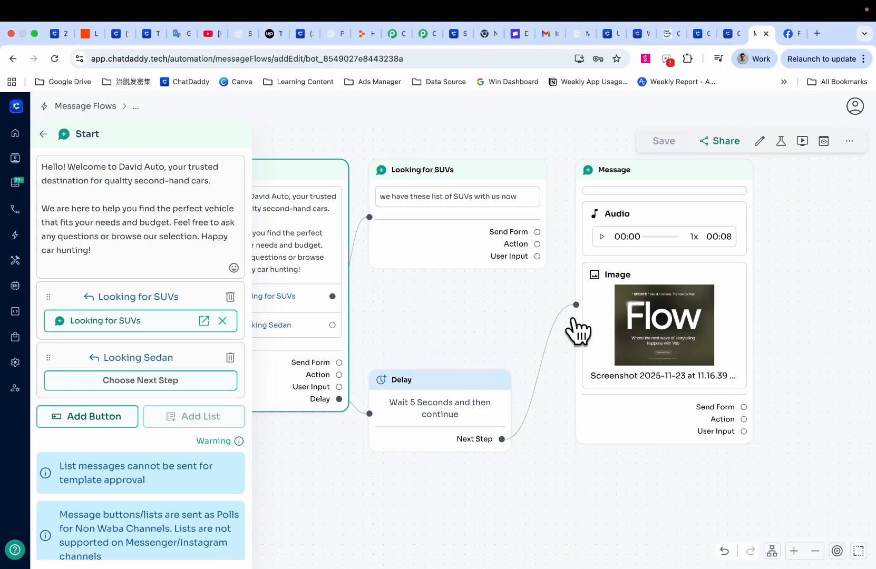
click(607, 319)
scroll(190, 441, down, 10)
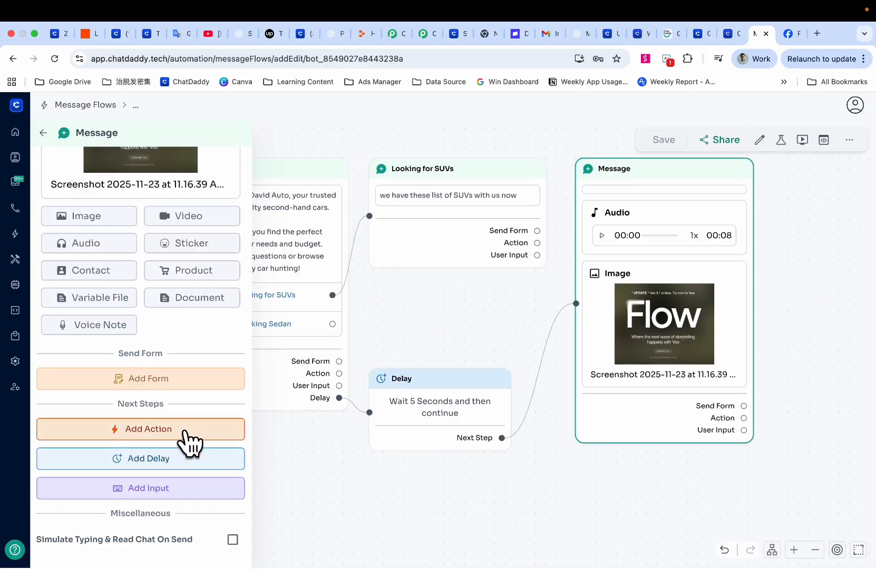
click(186, 459)
click(532, 210)
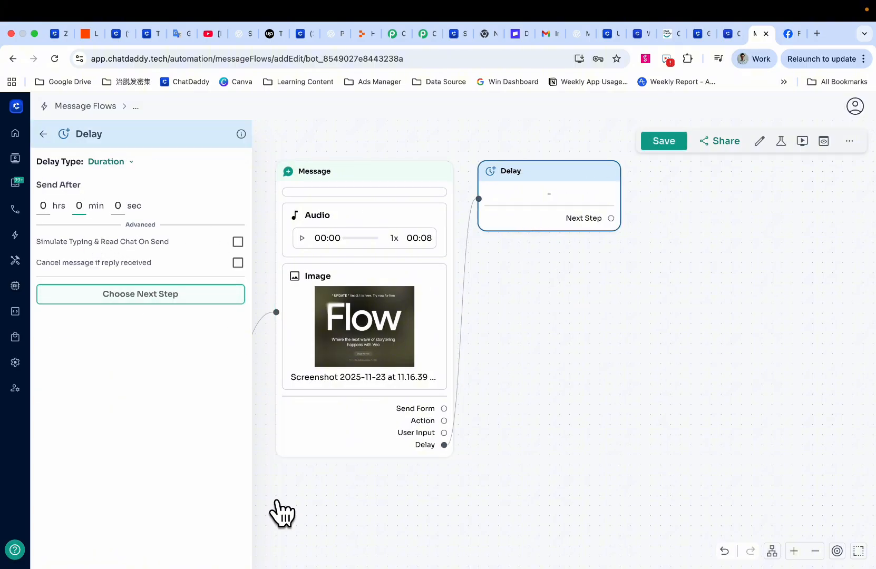
- Stay on the flow page and set the new delay's duration to 1 hour 5 seconds
scroll(279, 513, left, 3)
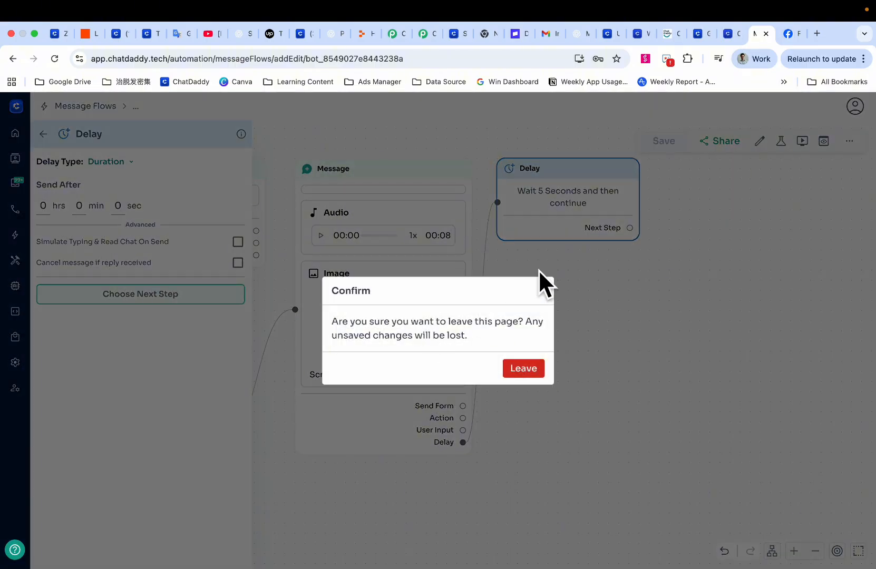
click(542, 289)
double_click(45, 206)
text(1)
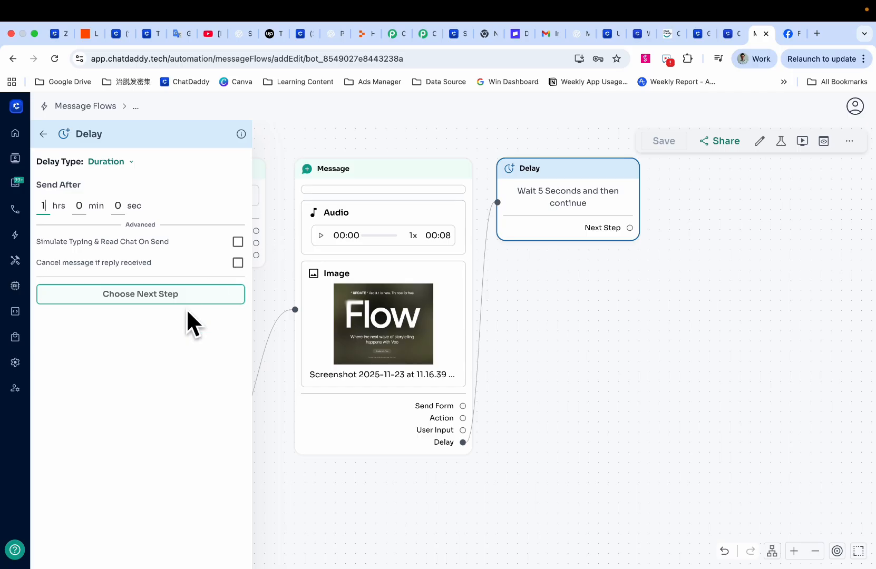
click(179, 293)
click(95, 250)
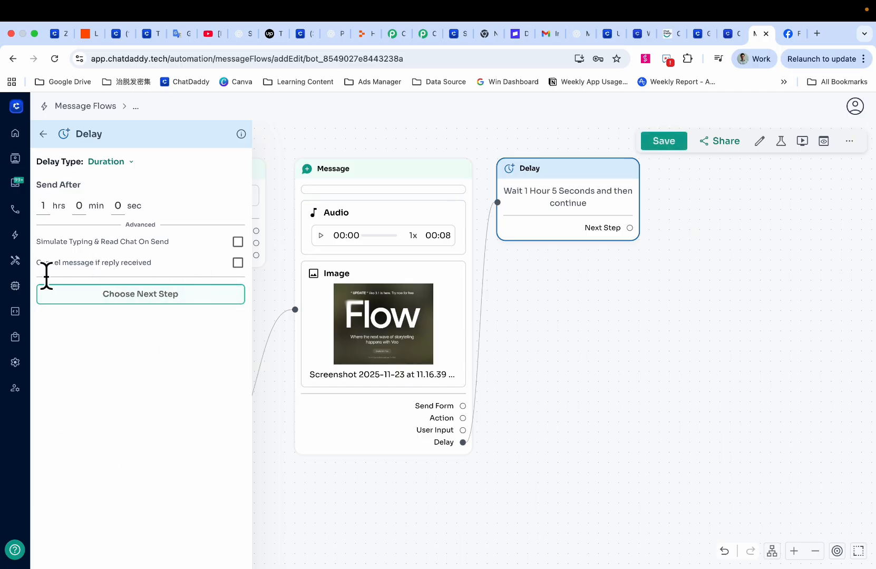
- Make the delay cancel its message if a reply is received, and choose a new message as its next step
drag(35, 262, 275, 264)
click(232, 263)
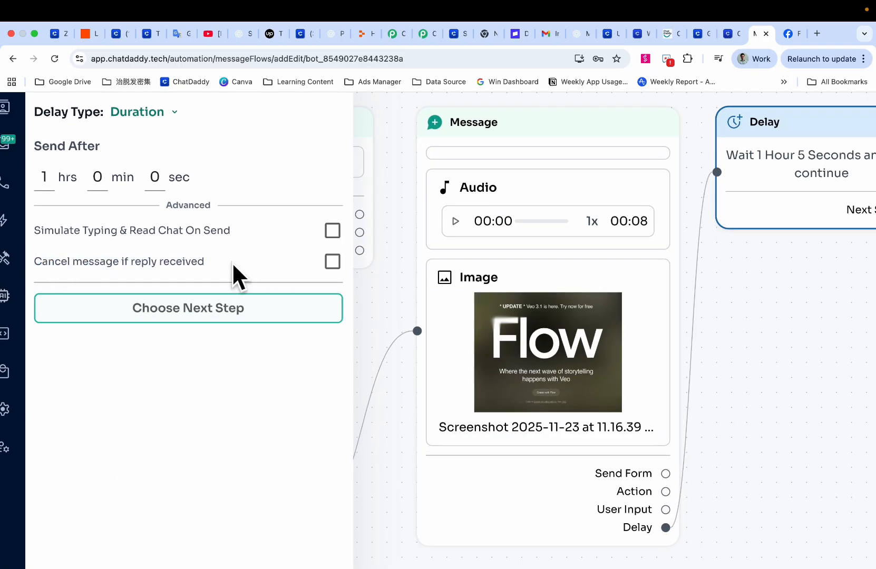
click(237, 262)
click(174, 294)
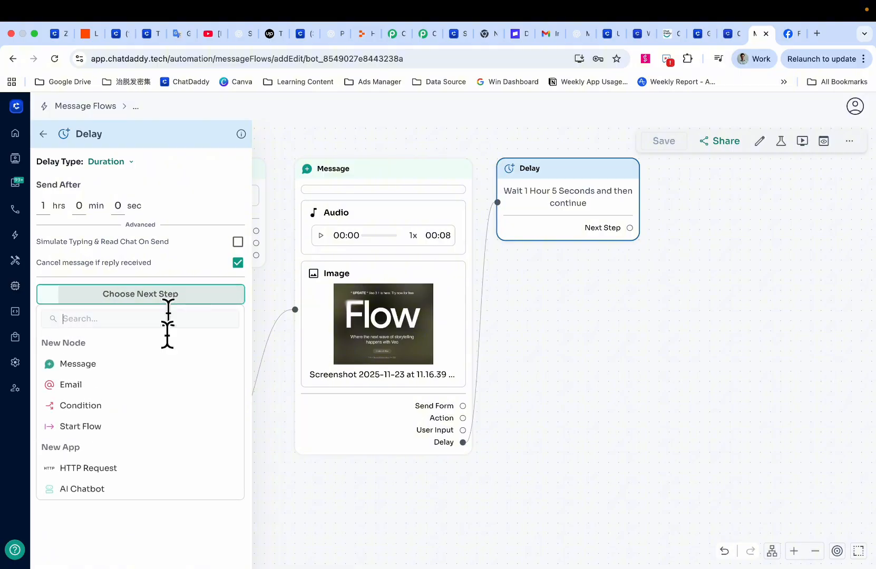
click(140, 364)
scroll(485, 381, left, 5)
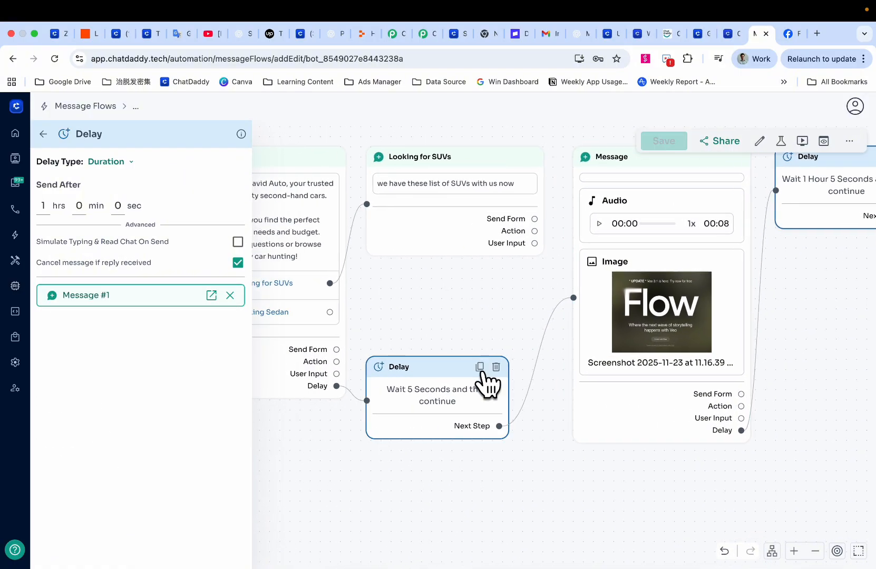
scroll(545, 280, right, 8)
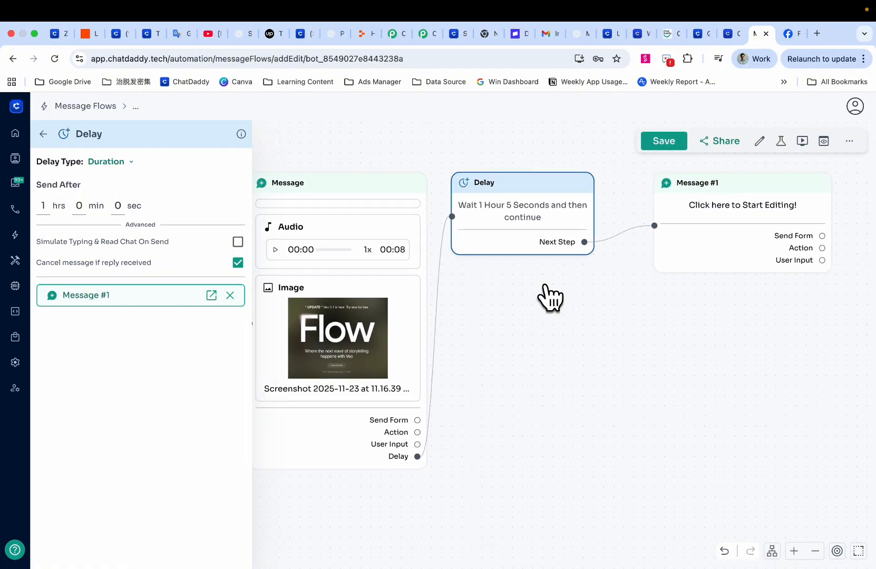
- Have AI write the new message from "help me write follow up message when client didnt reply for my welcome message. im from 2nd hard car business"
click(720, 237)
click(93, 207)
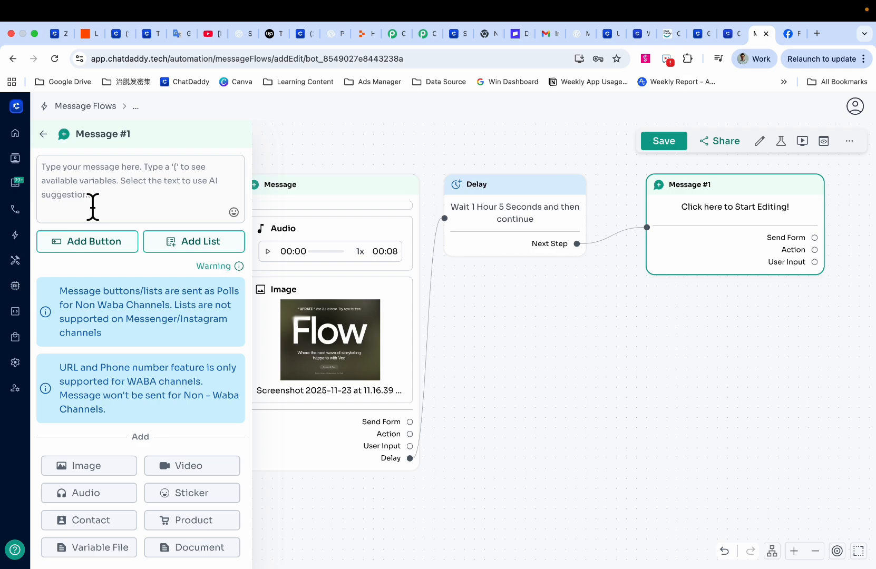
text(help me w)
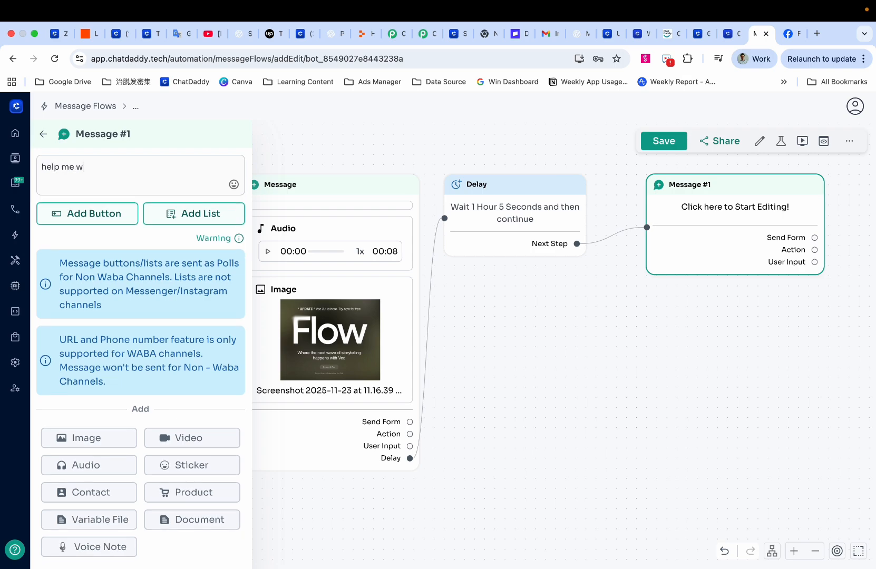
text(rite follow up message whe)
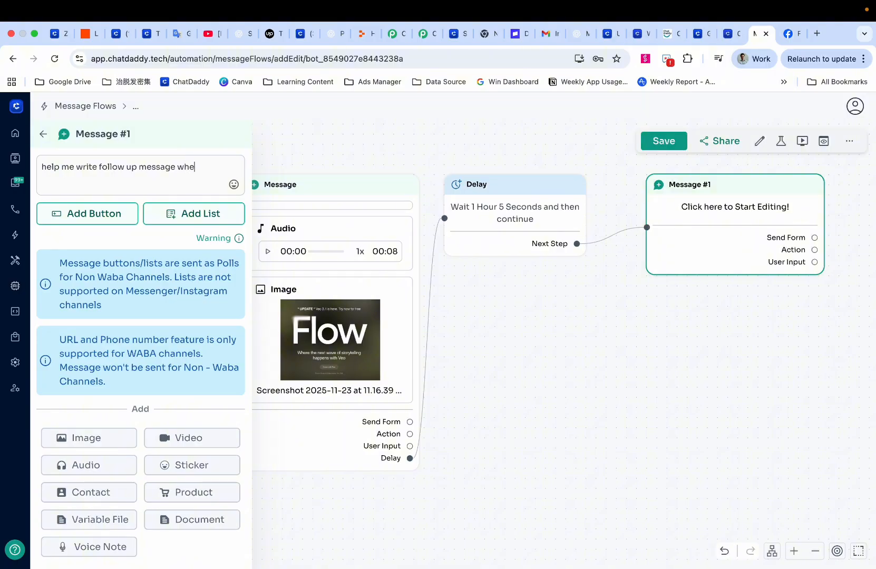
text(n)
text(ness)
click(104, 215)
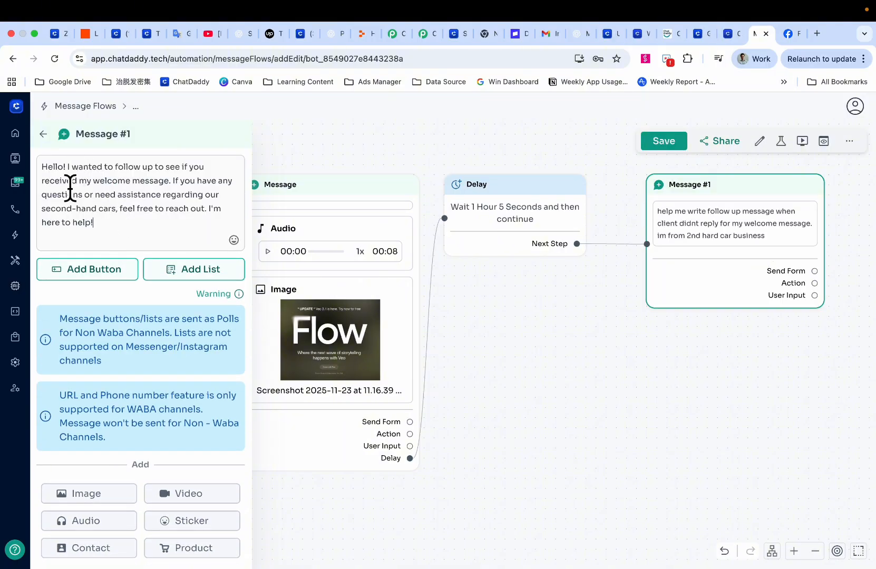
- Remove the sentence "I wanted to follow up to see if you received my welcome message." from the follow-up message and close its editor
drag(71, 169, 148, 242)
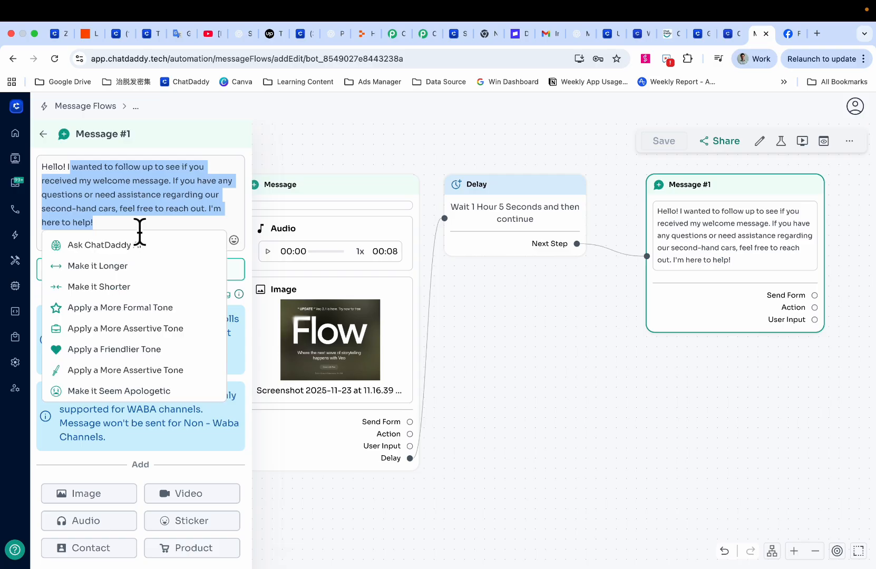
click(102, 195)
drag(87, 178, 210, 219)
click(182, 192)
click(174, 194)
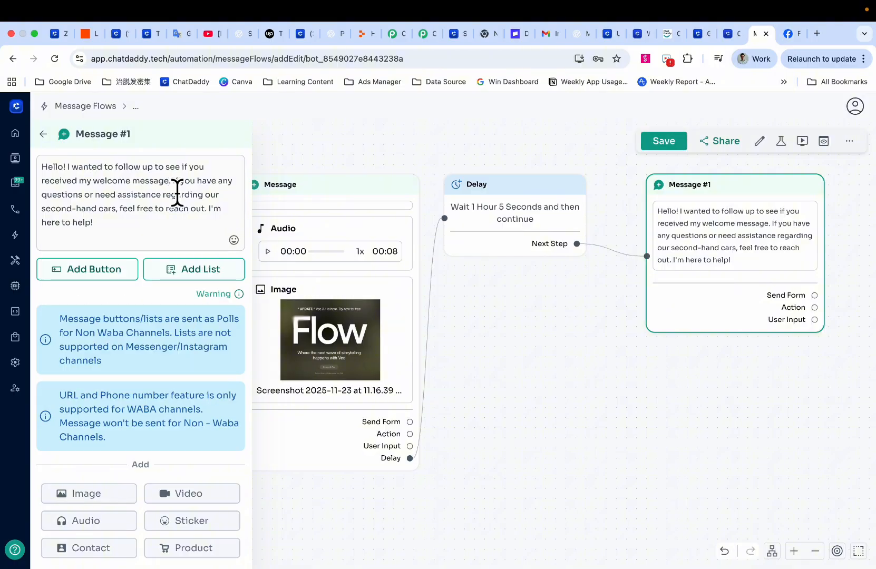
drag(181, 180, 78, 174)
key(BackSpace)
key(BackSpace)
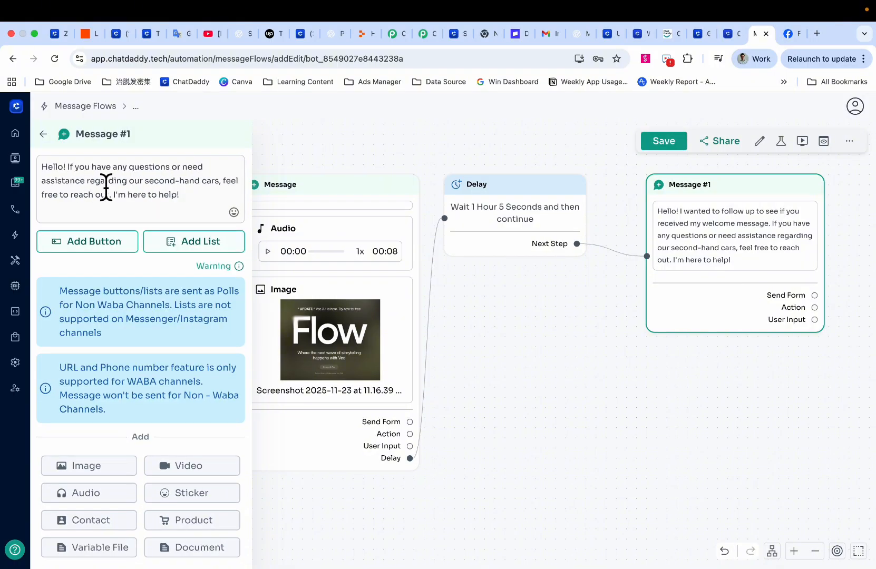
drag(87, 182, 209, 188)
click(203, 185)
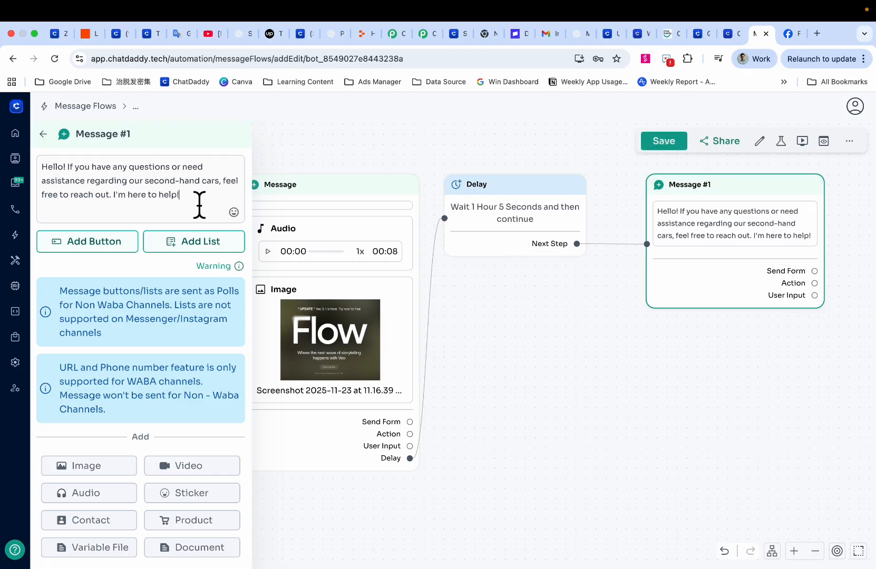
scroll(196, 363, down, 3)
click(505, 299)
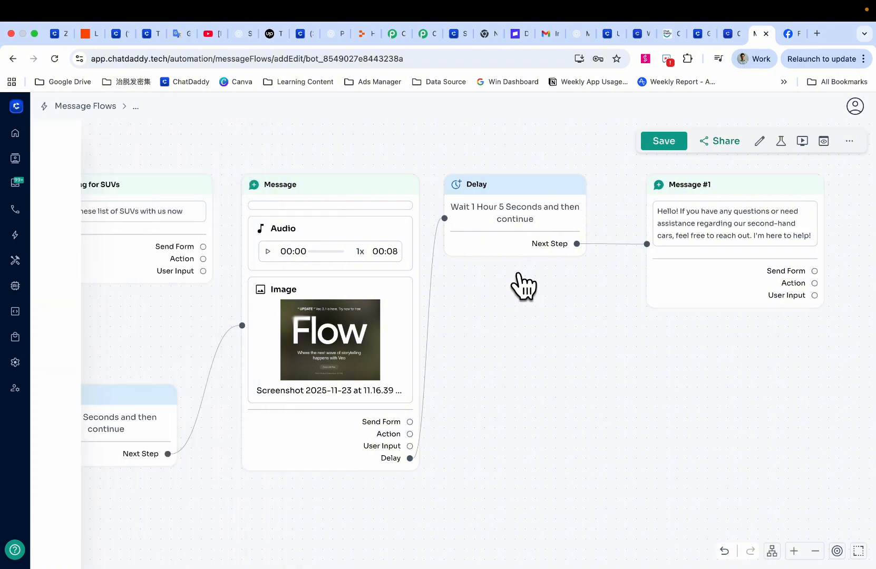
- Review the flow's last delay, the audio and image message, and the follow-up message
scroll(512, 228, down, 5)
drag(503, 229, 526, 231)
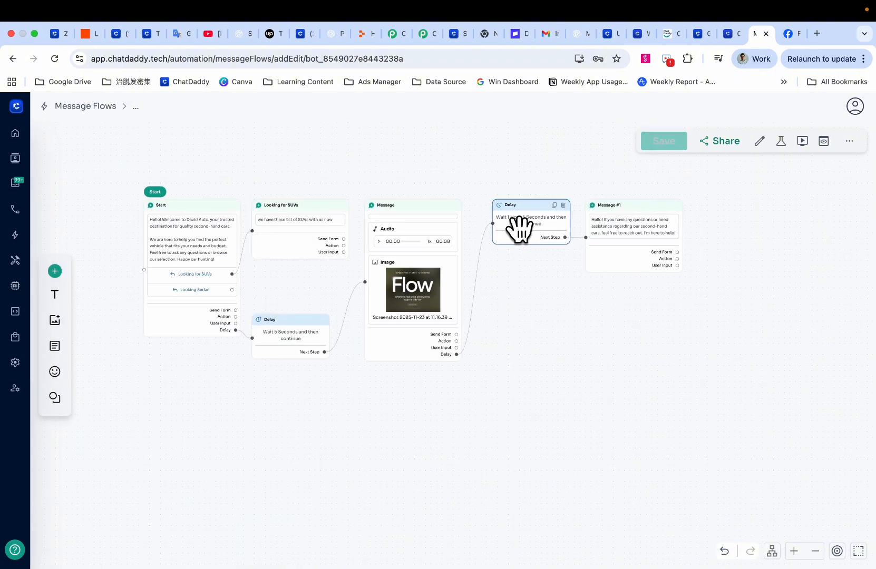
click(603, 235)
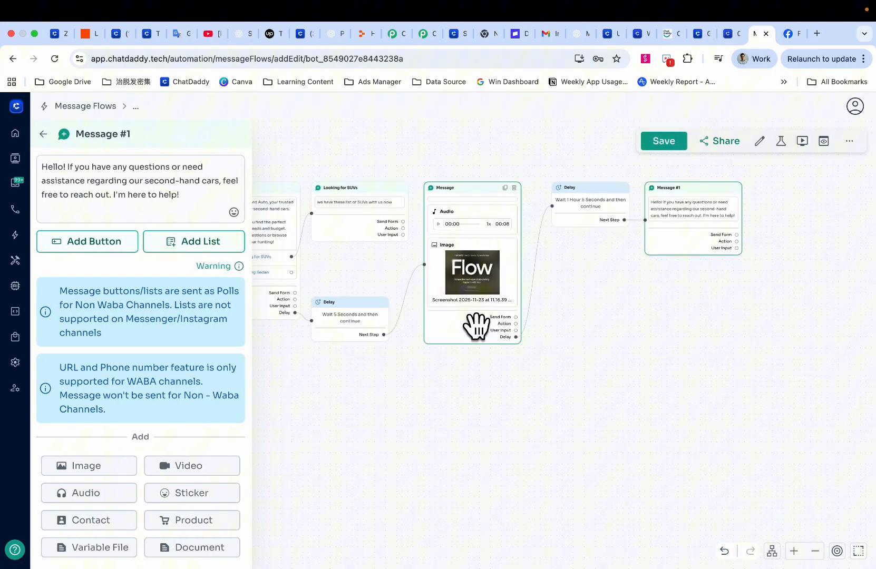
click(495, 276)
click(697, 229)
scroll(174, 337, down, 5)
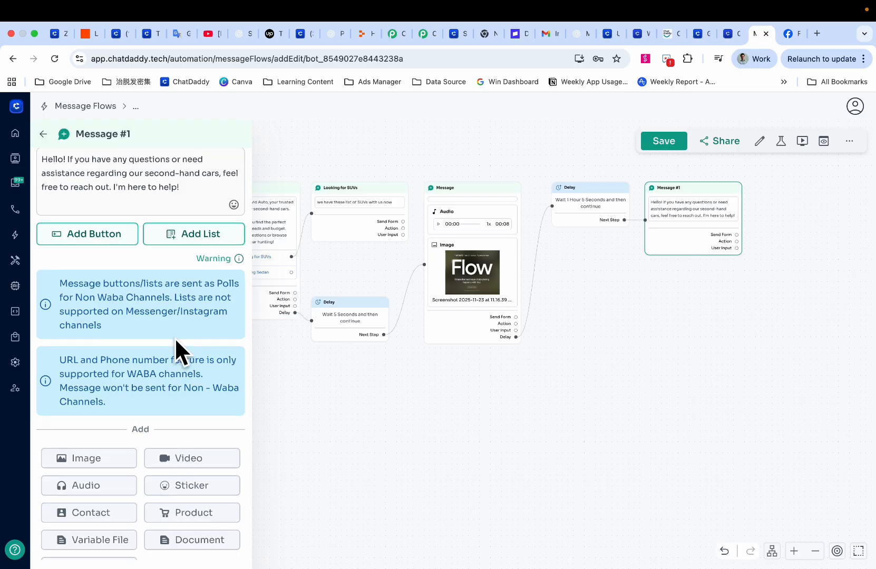
scroll(174, 337, up, 5)
click(601, 352)
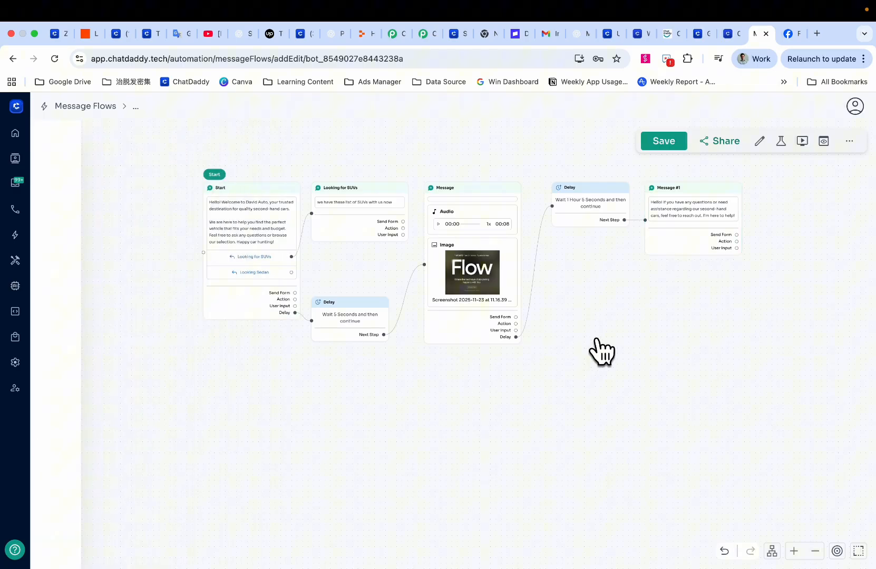
- Rename the flow as "Welcome Message with follow up" and save it
click(759, 141)
triple_click(519, 345)
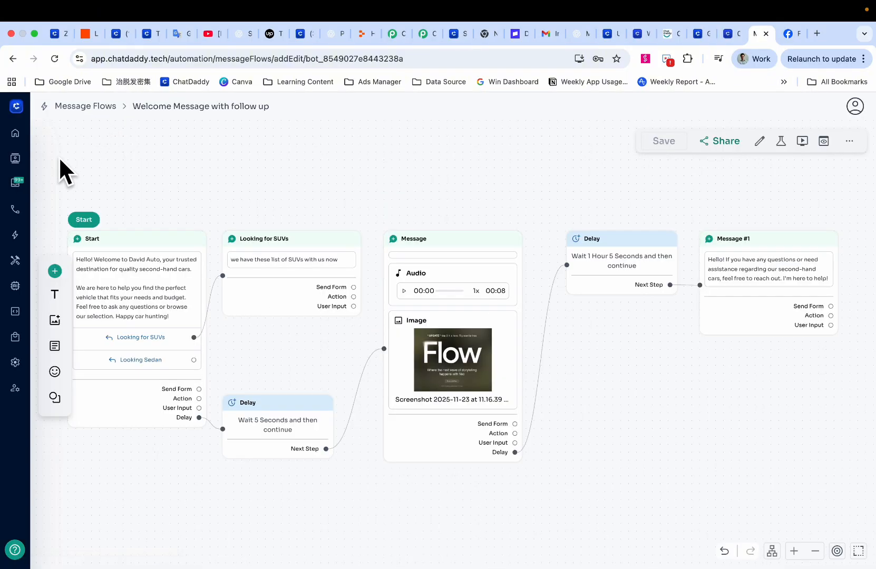
- Go to the inbox, filter the chats by VIP, and open the first chat
mouse_move(15, 182)
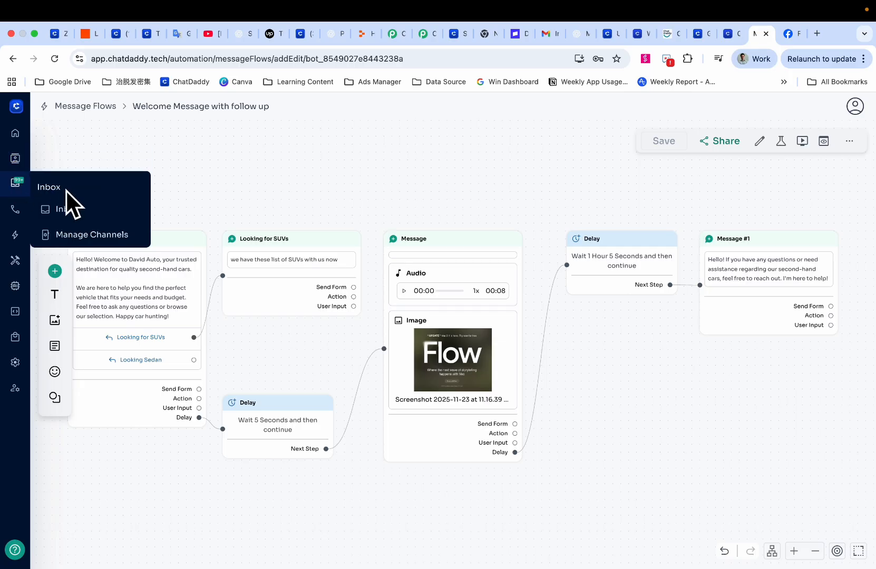
click(79, 210)
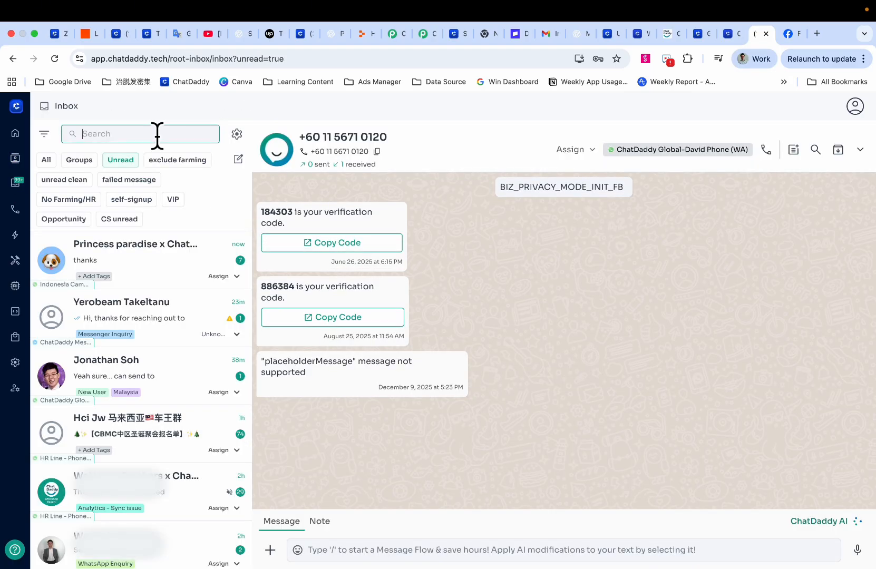
click(172, 200)
click(182, 268)
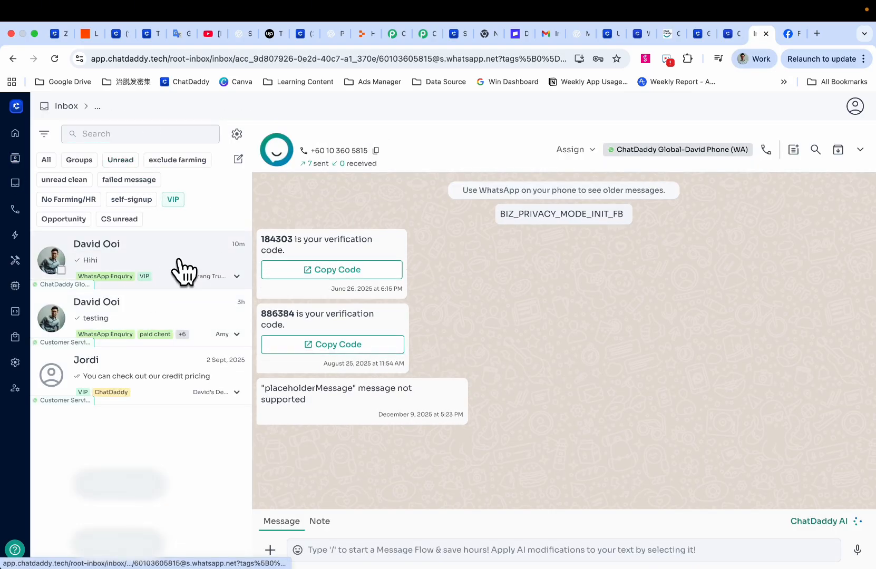
- Send the "Welcome Message with follow up" message flow in the open chat
text(/)
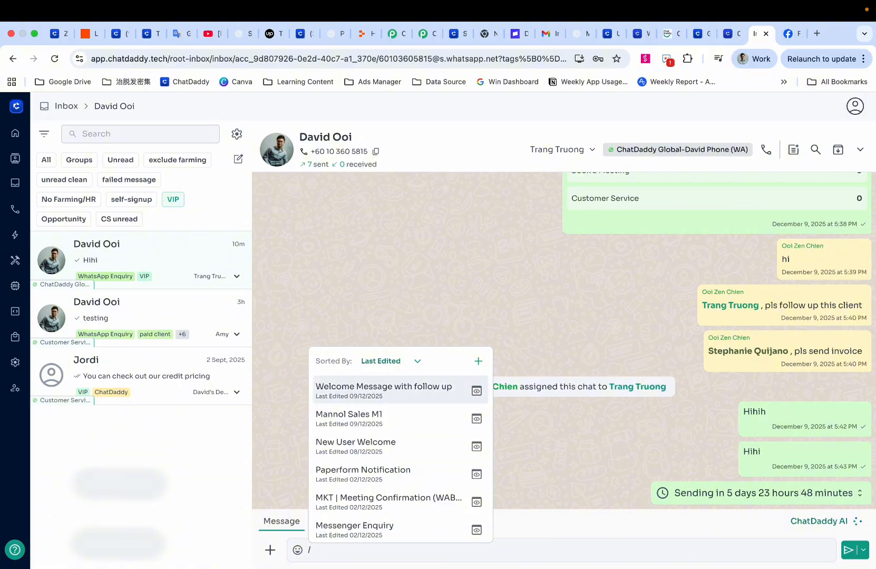
key(Escape)
click(407, 555)
key(BackSpace)
text(/)
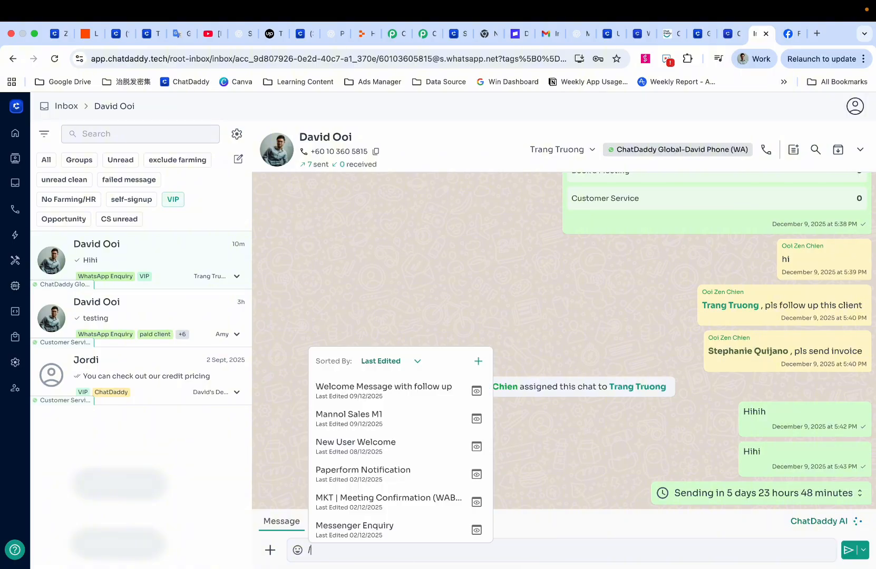
key(Down)
key(Return)
key(Return)
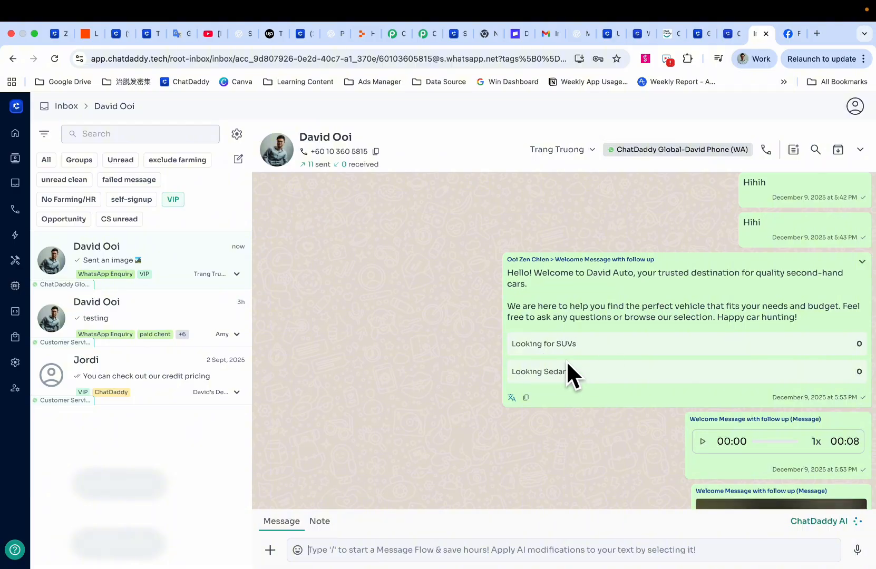
- Examine the sent flow messages in the chat, including the answer to "Looking for SUVs" and the follow-up message's status
scroll(566, 360, up, 3)
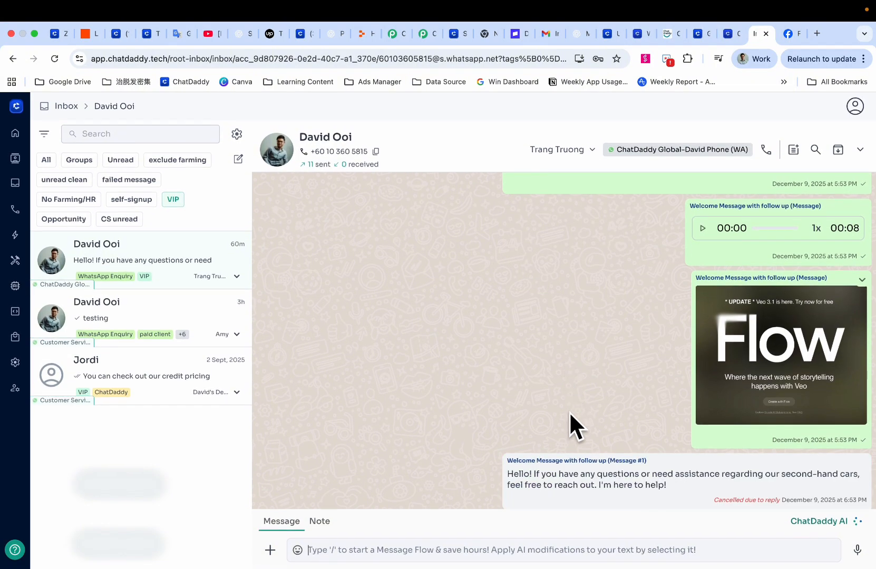
scroll(590, 376, up, 2)
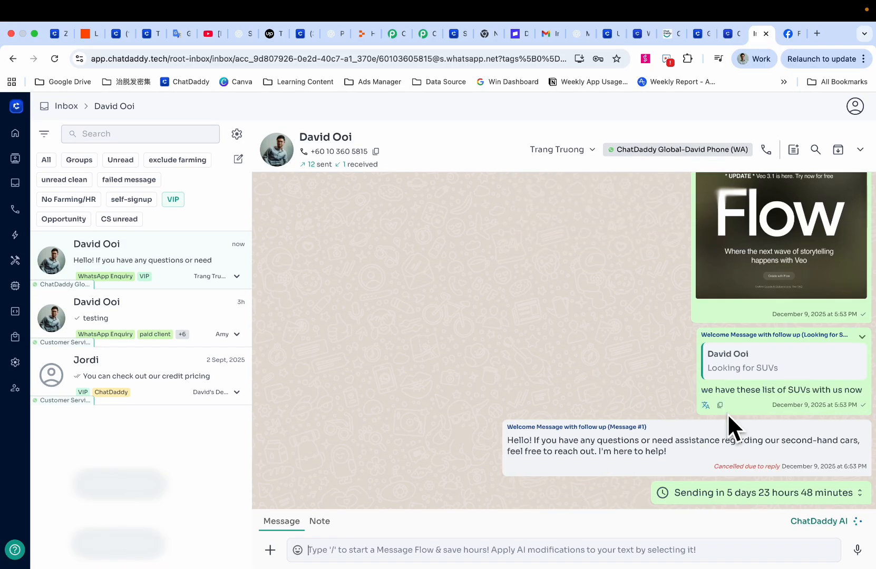
triple_click(714, 391)
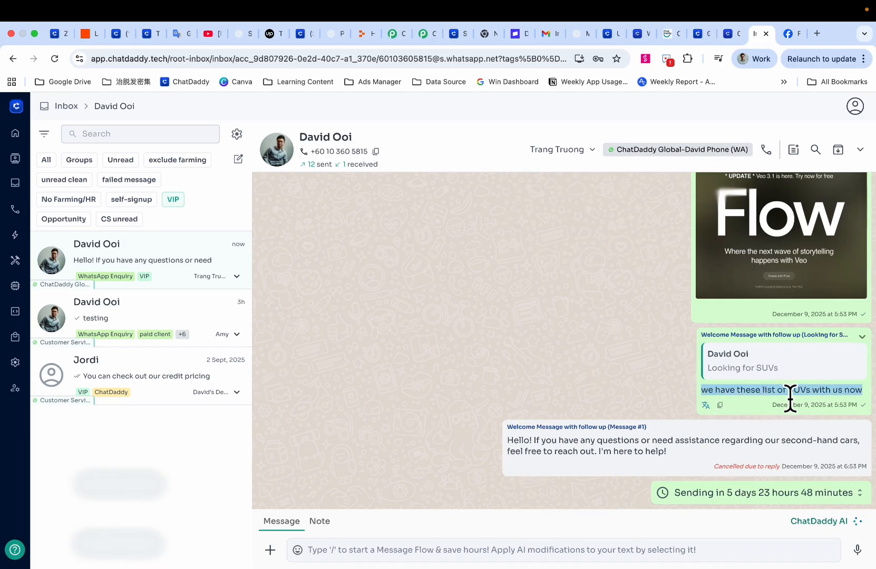
triple_click(735, 399)
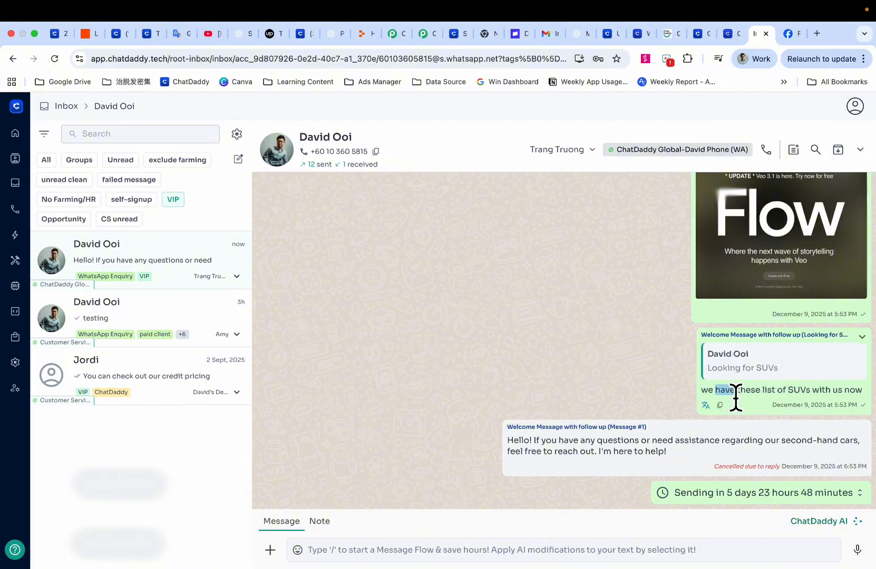
click(820, 399)
double_click(528, 442)
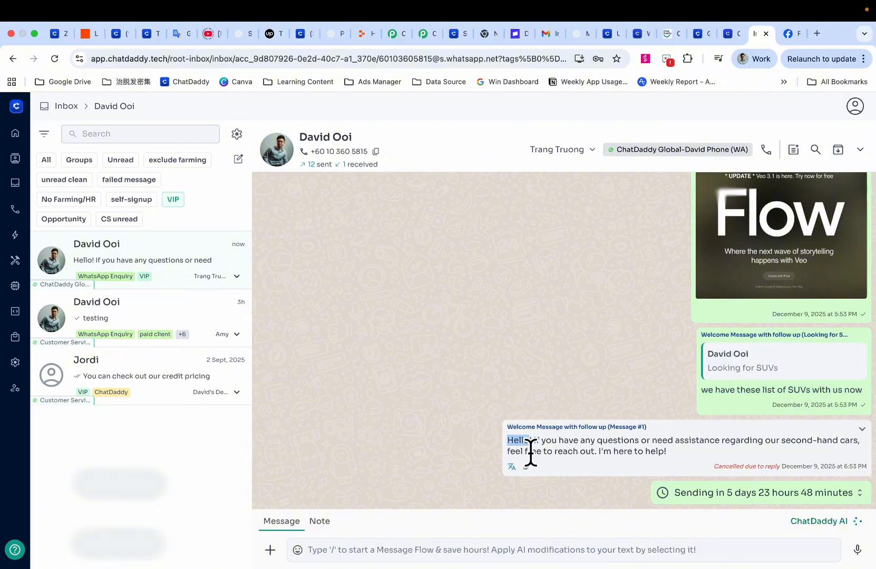
triple_click(736, 476)
- Go to the automation broadcasts and start creating a new broadcast
mouse_move(11, 243)
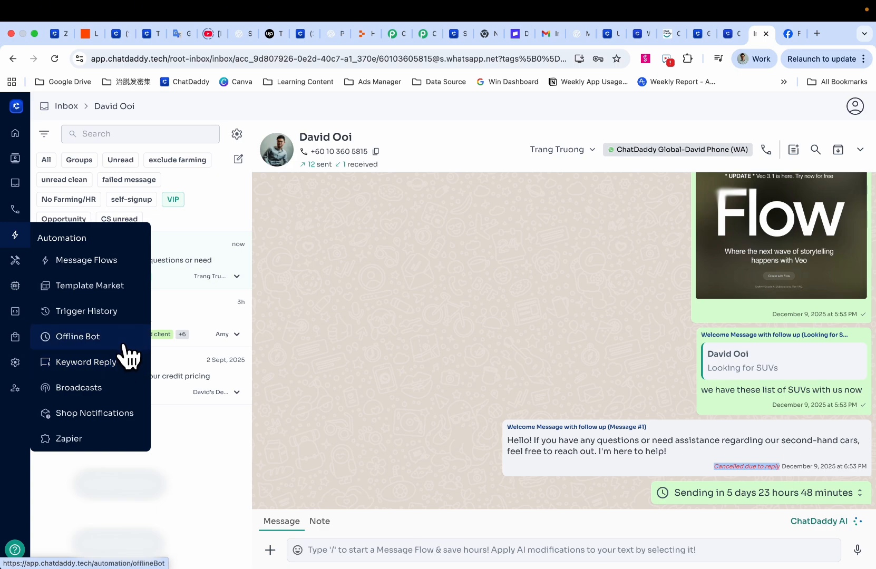
click(109, 388)
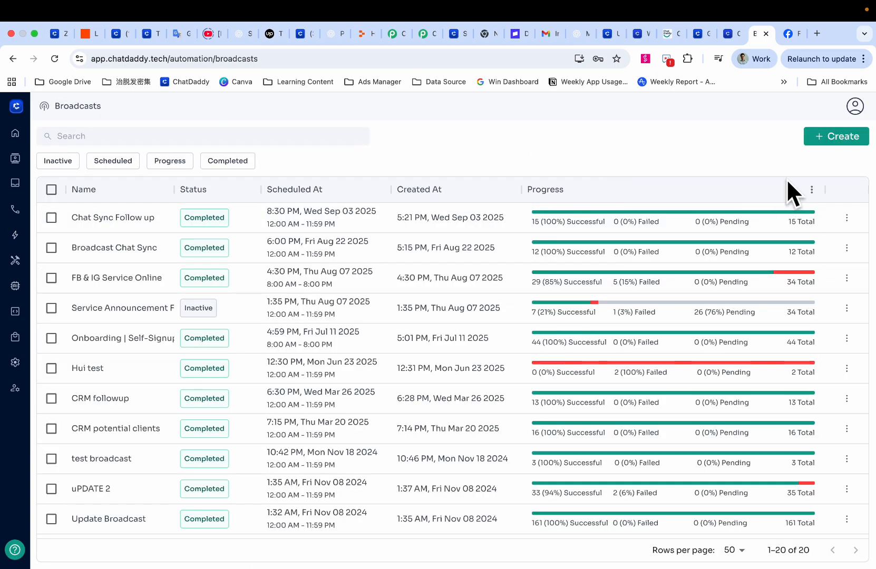
click(825, 137)
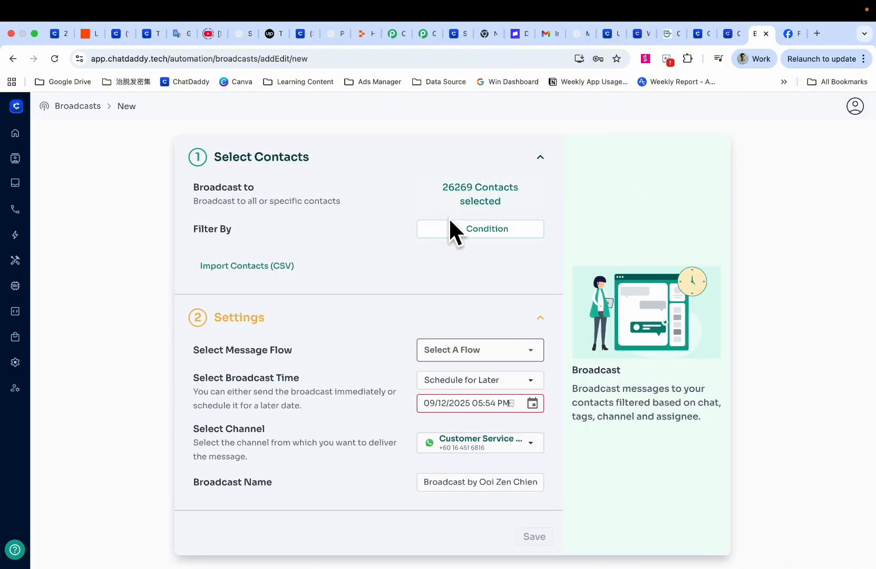
- Limit the broadcast's contacts to those whose tag is "VIP"
click(487, 230)
click(475, 281)
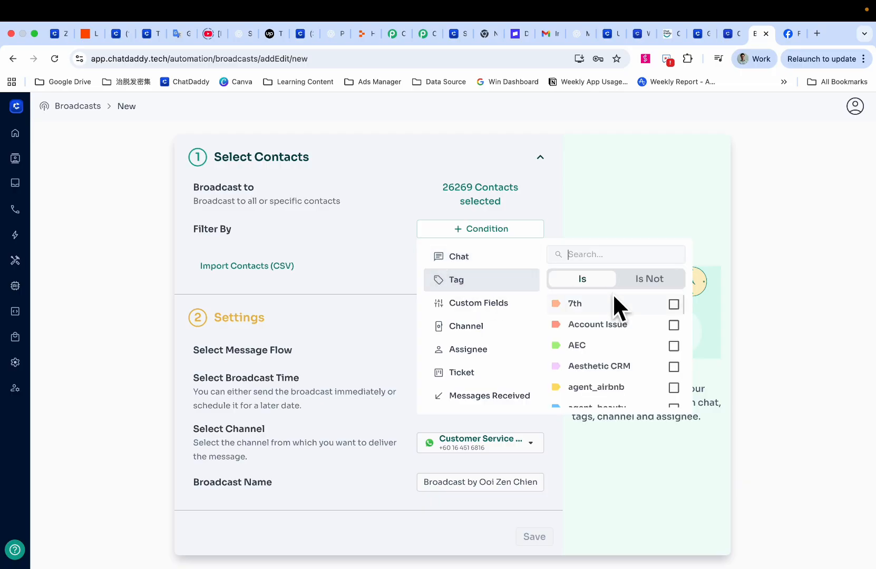
text(vip)
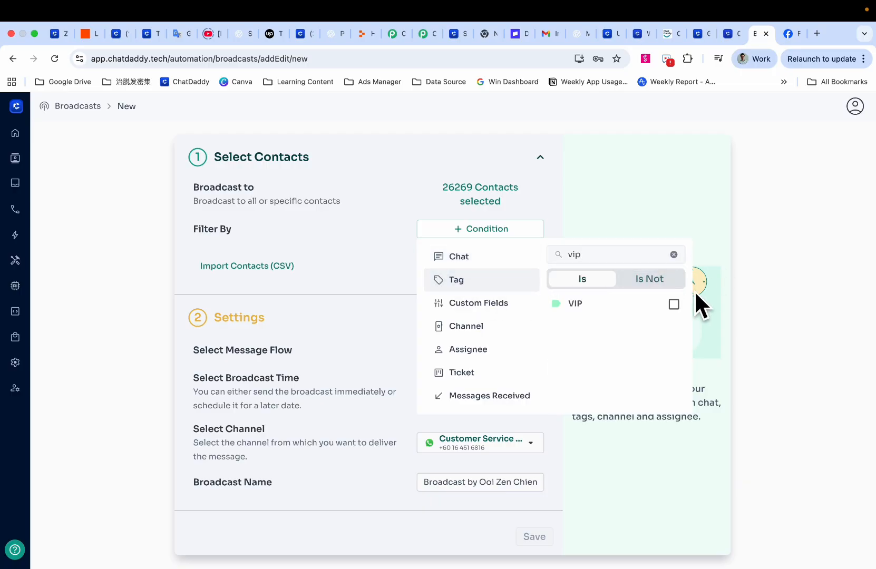
click(674, 303)
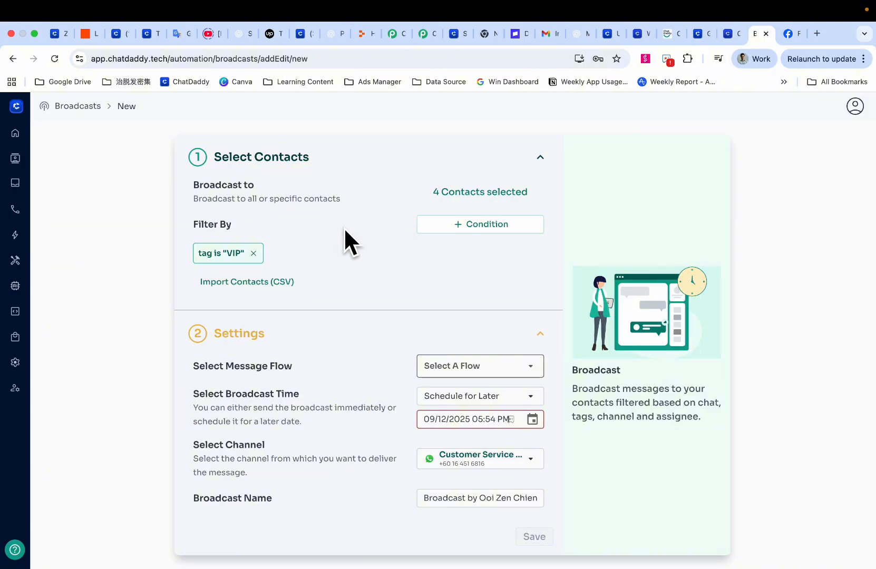
- Choose "Mannol Promotion" as the broadcast's message flow and look through its phone preview
scroll(362, 277, down, 3)
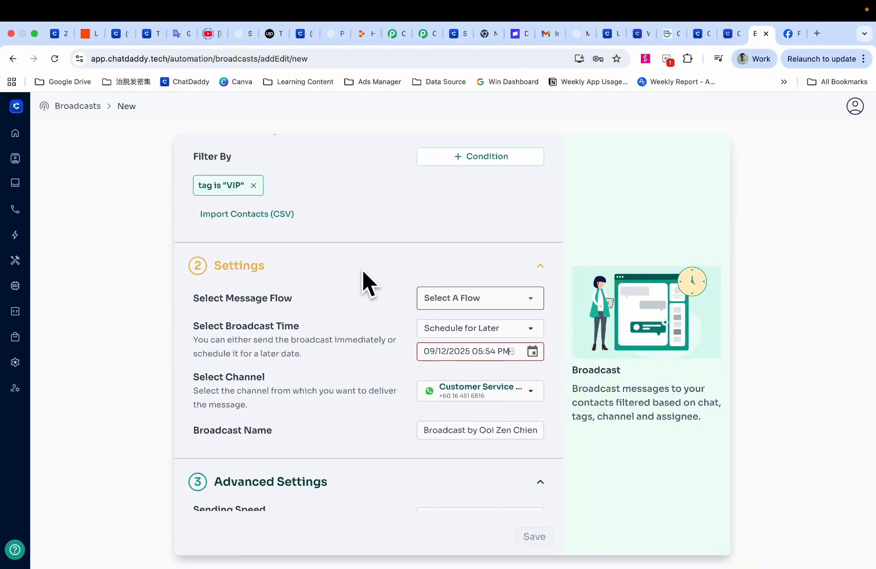
click(434, 285)
click(585, 359)
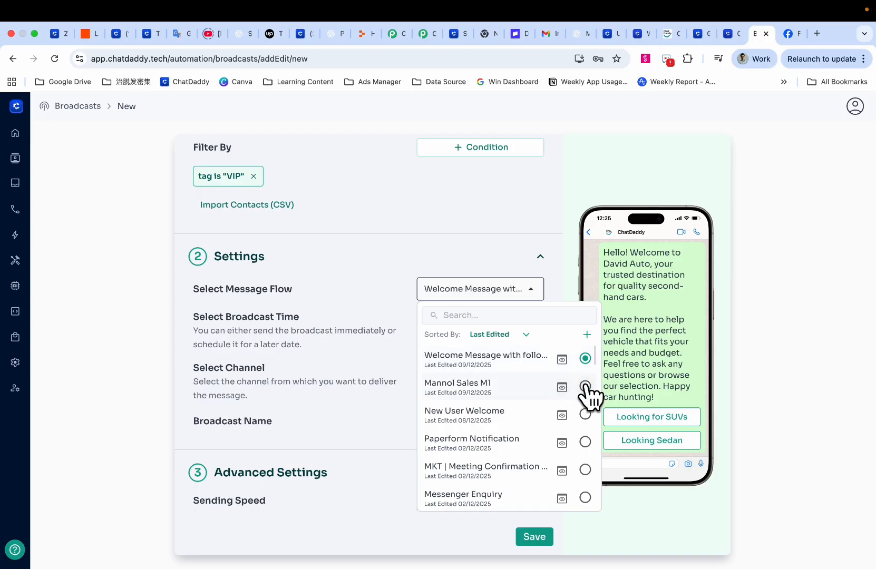
click(510, 319)
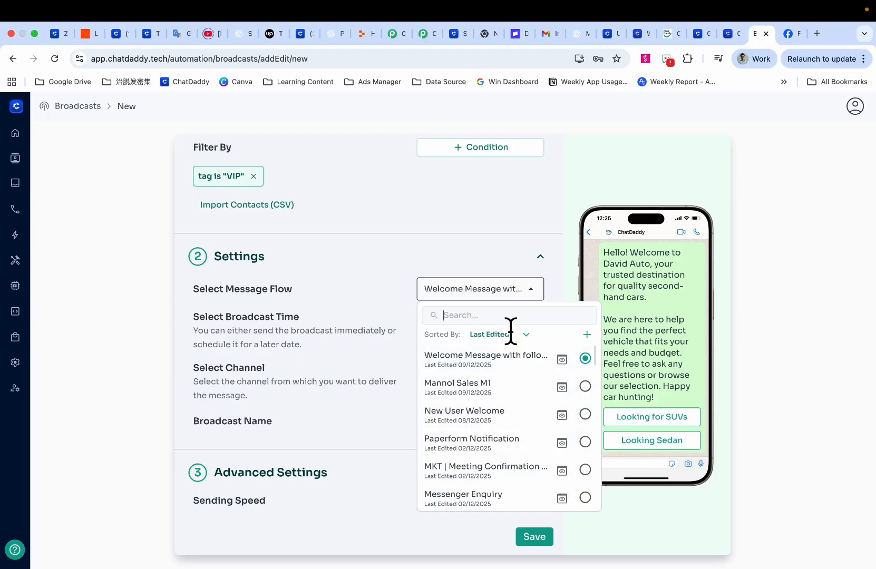
text(mannol)
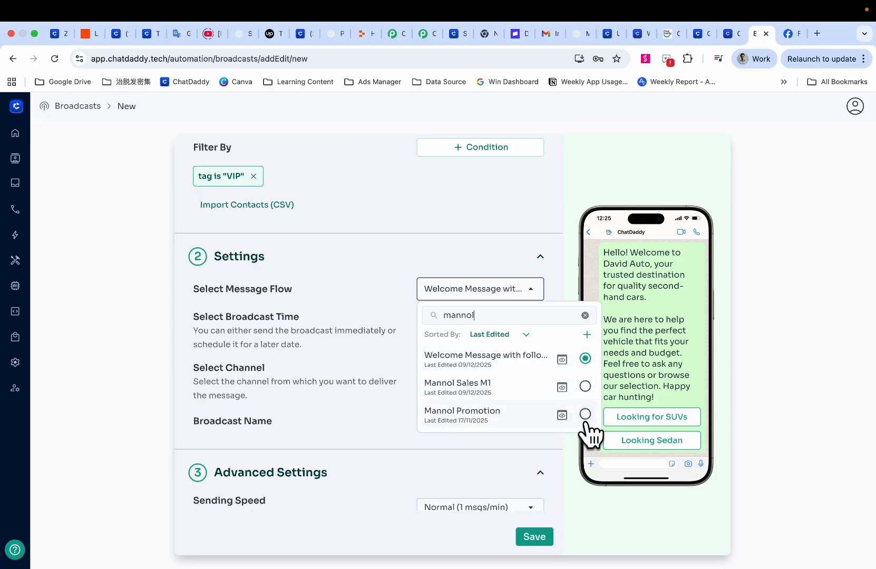
click(585, 414)
click(565, 227)
scroll(653, 333, down, 1)
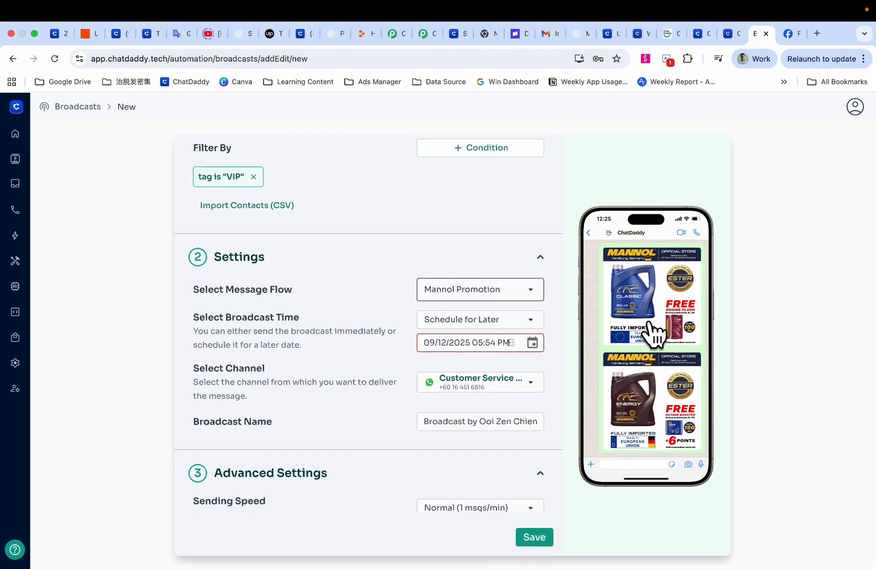
scroll(649, 324, down, 1)
scroll(649, 323, up, 1)
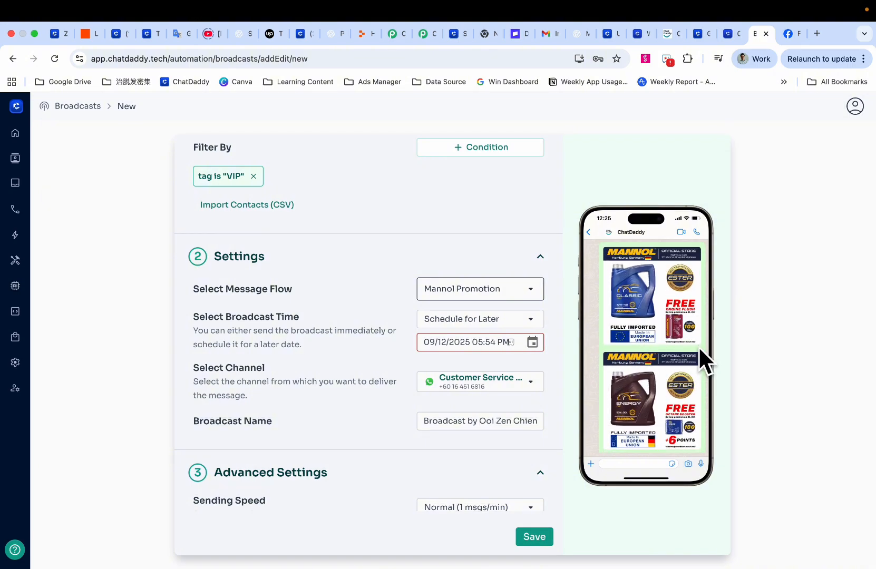
scroll(698, 346, down, 10)
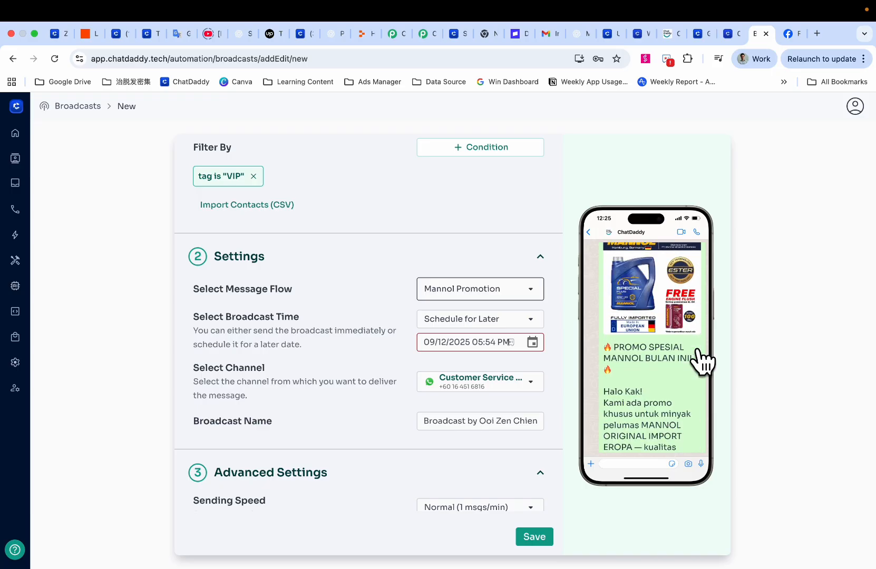
scroll(644, 300, up, 10)
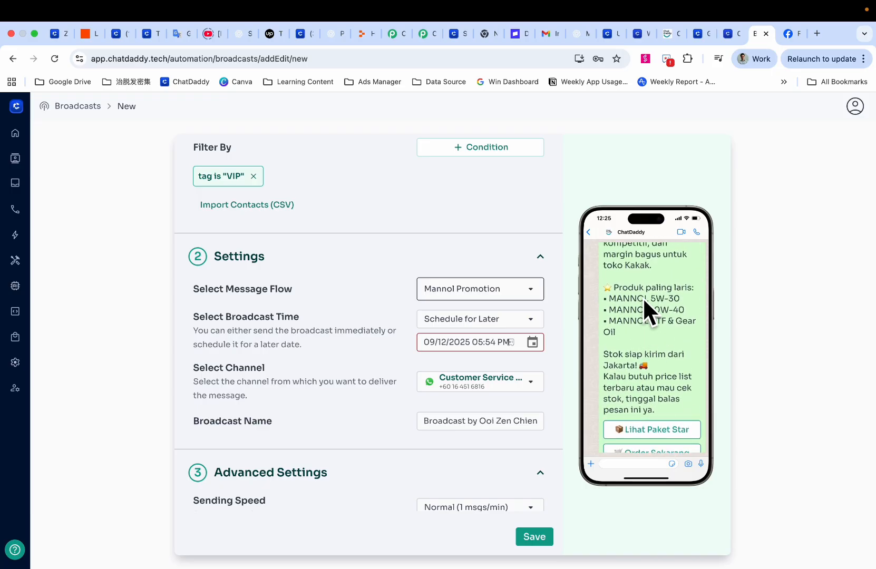
- Examine the rest of the Mannol promotion's phone preview and the channels available for sending the broadcast
scroll(646, 317, down, 10)
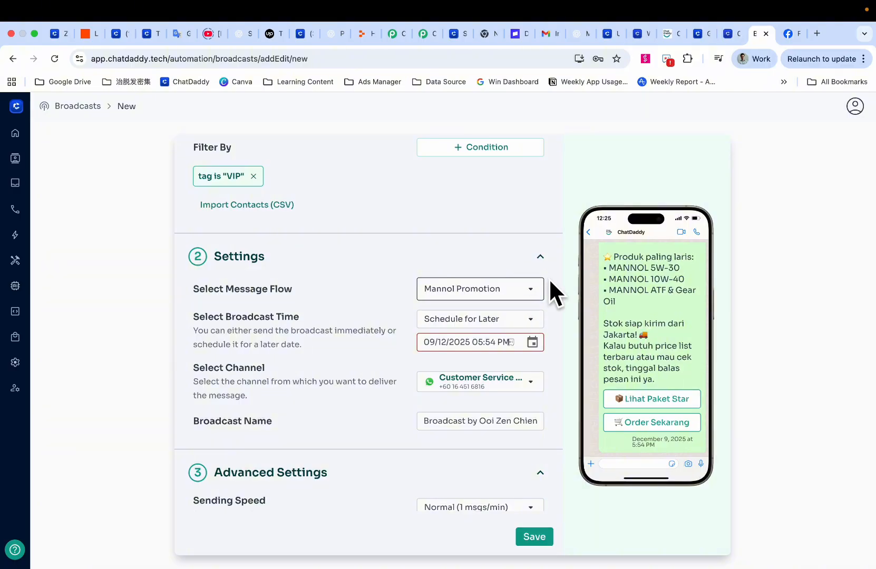
scroll(633, 317, up, 5)
scroll(632, 309, down, 2)
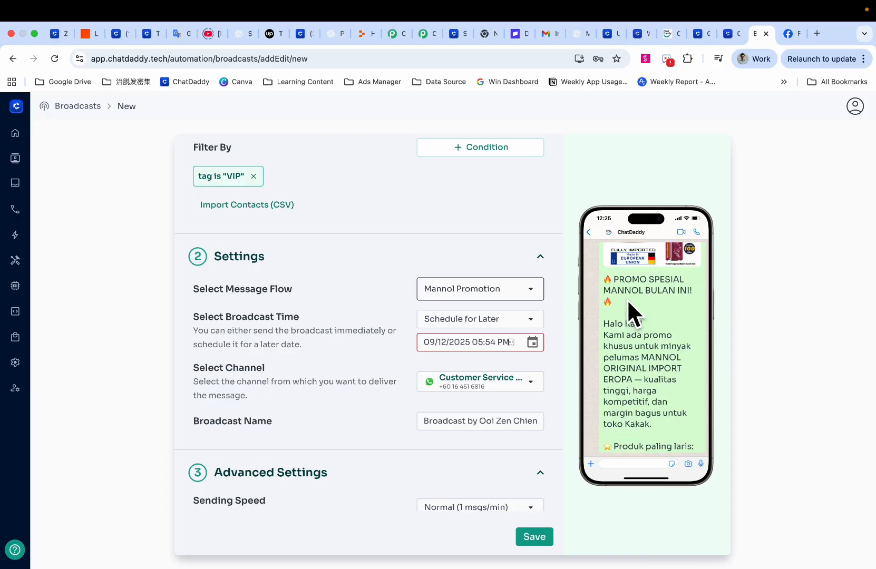
scroll(545, 393, down, 3)
click(527, 301)
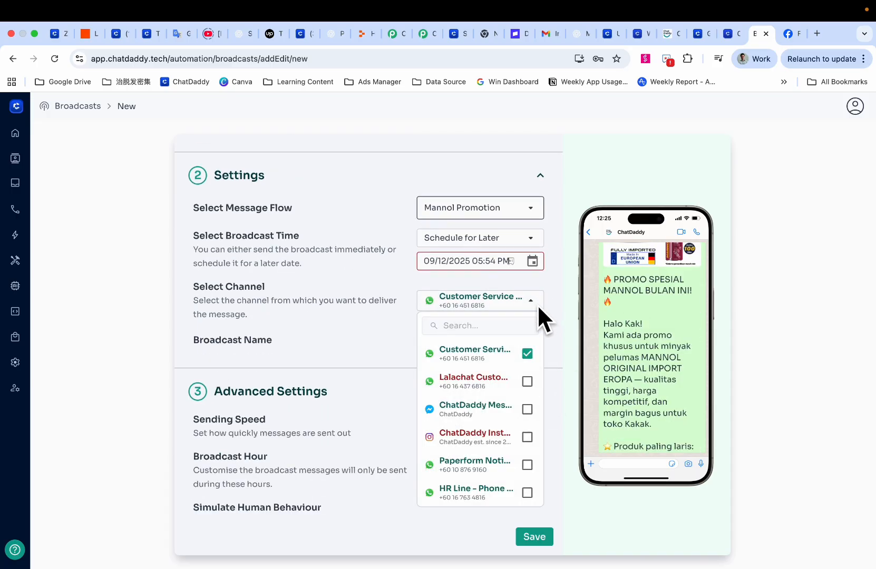
click(557, 291)
- Name the broadcast "Christmas Proomotioin"
scroll(538, 319, down, 5)
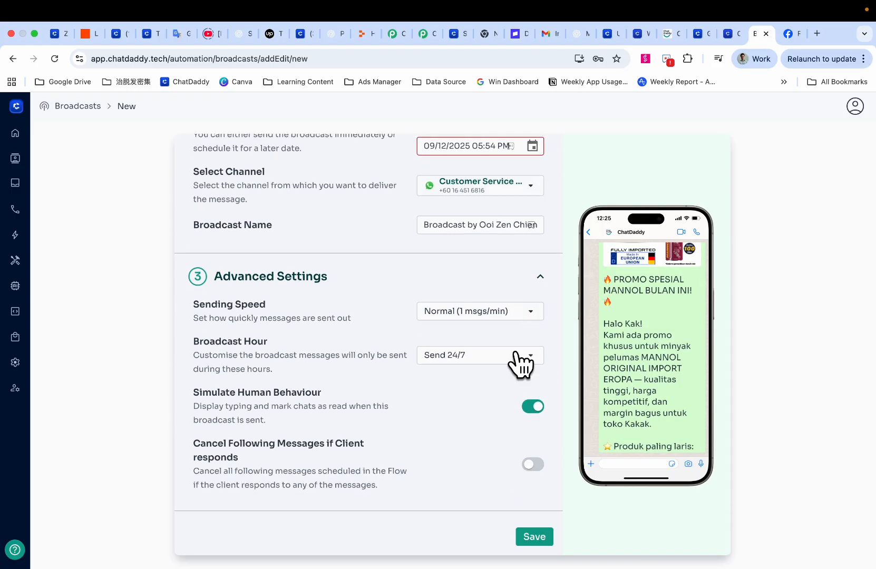
click(491, 224)
key(super+a)
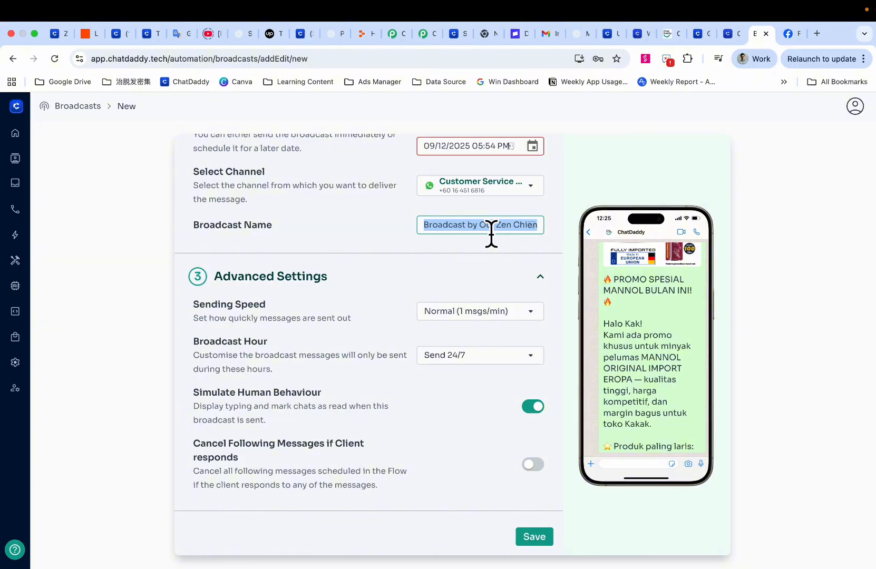
text(M)
key(BackSpace)
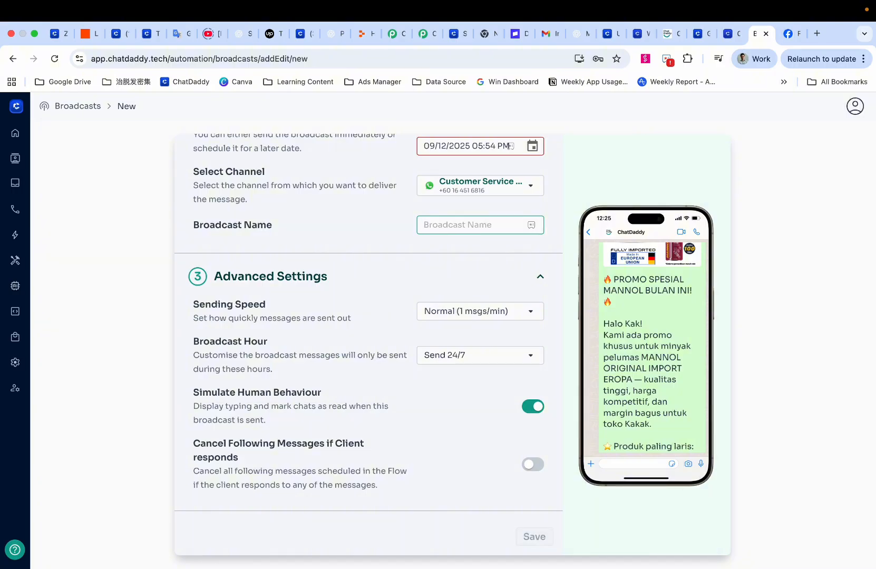
text(Chin)
text(stmas Proomotioin)
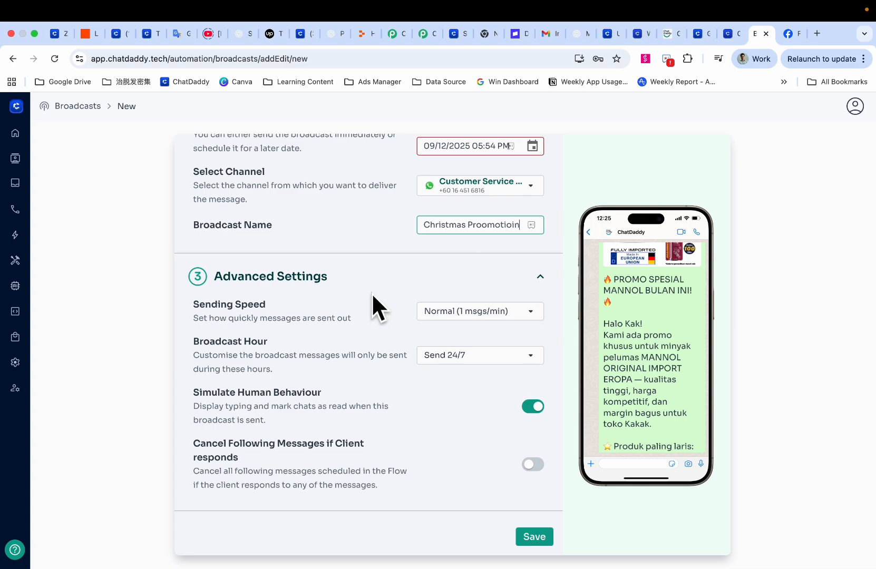
click(371, 292)
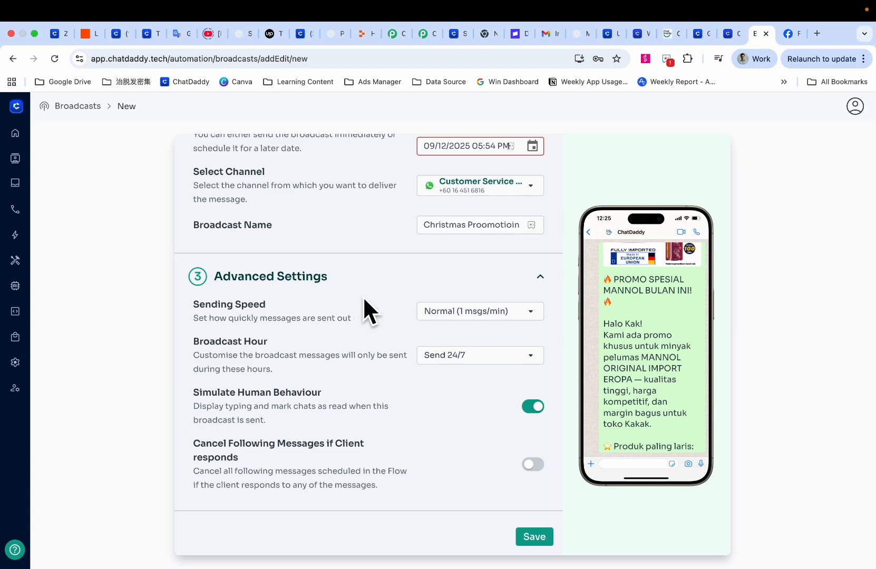
- Set the broadcast's sending speed to safest (1 msg/5 min) and review the other speed options
click(481, 314)
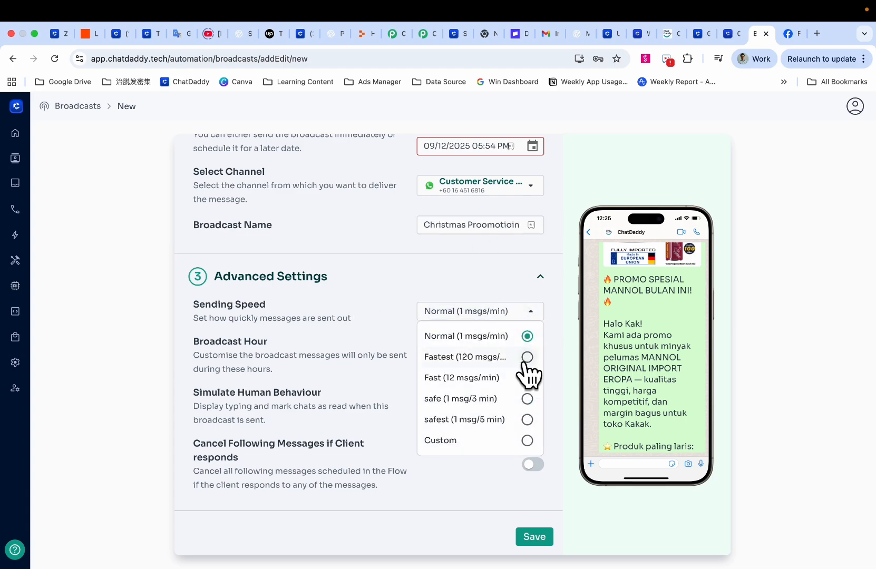
click(528, 427)
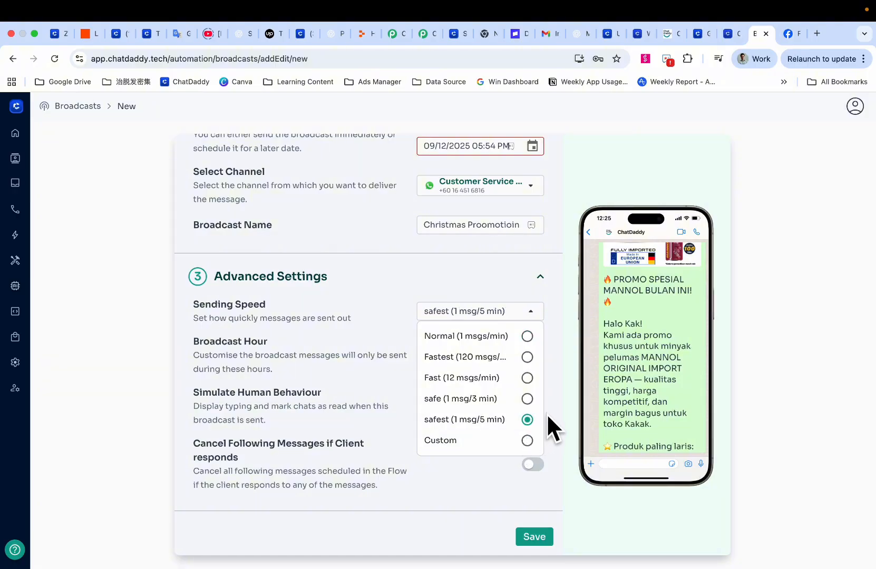
click(547, 415)
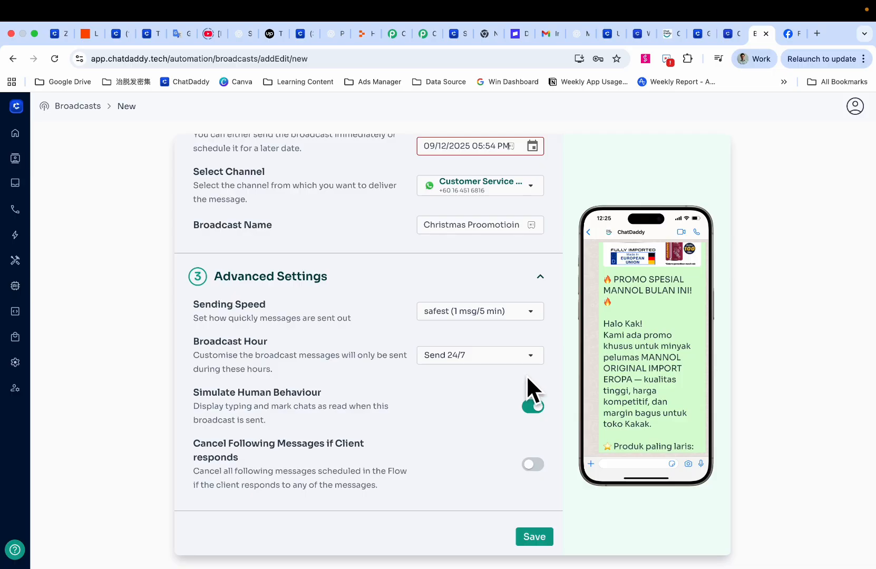
scroll(499, 393, up, 2)
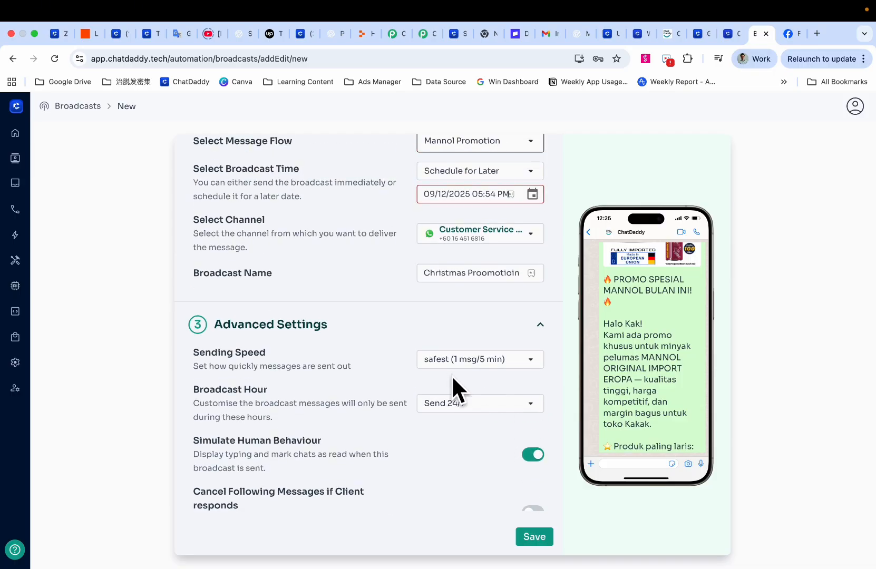
click(503, 364)
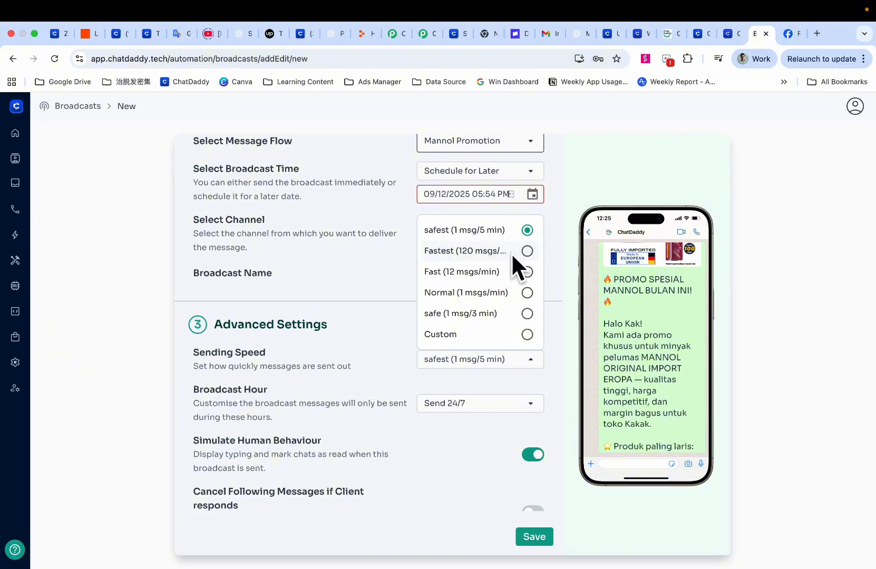
click(563, 405)
- Set the broadcast's scheduled date to 24 December 2025
scroll(509, 243, up, 4)
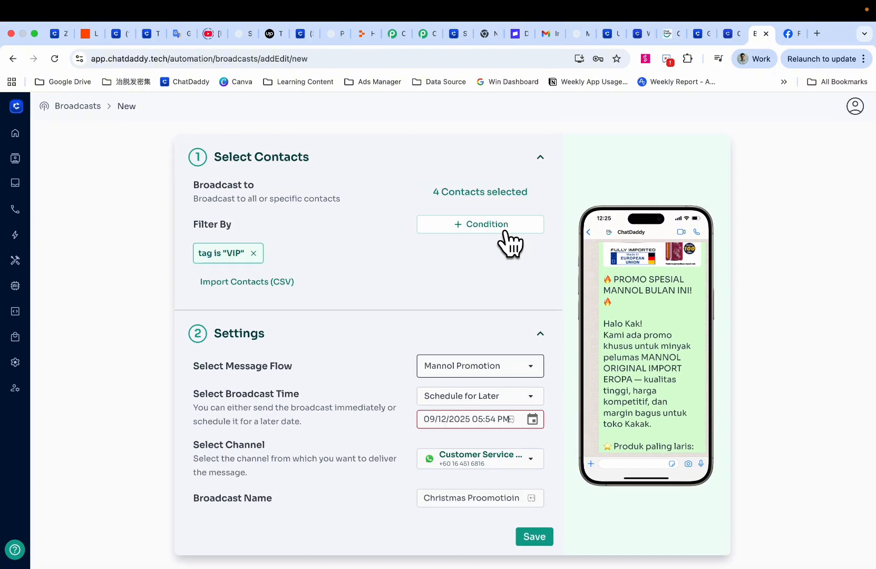
scroll(509, 216, down, 5)
scroll(517, 326, up, 3)
click(522, 323)
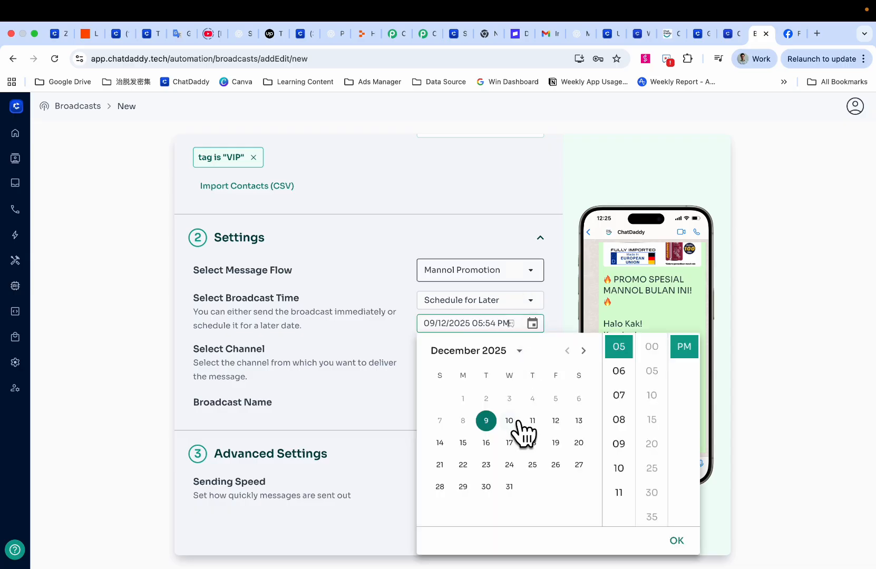
click(506, 471)
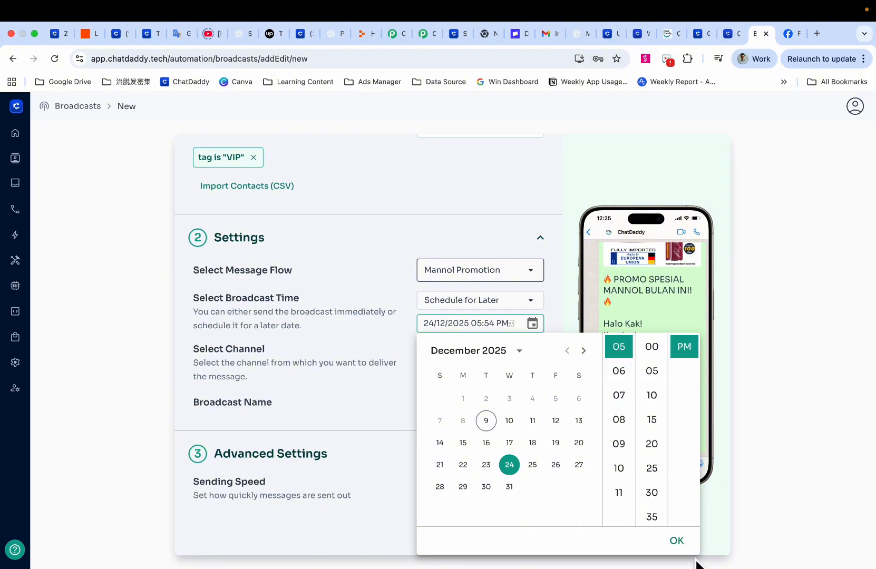
click(679, 541)
- Save and schedule the broadcast, acknowledging the notice about avoiding a WhatsApp ban
scroll(469, 433, down, 5)
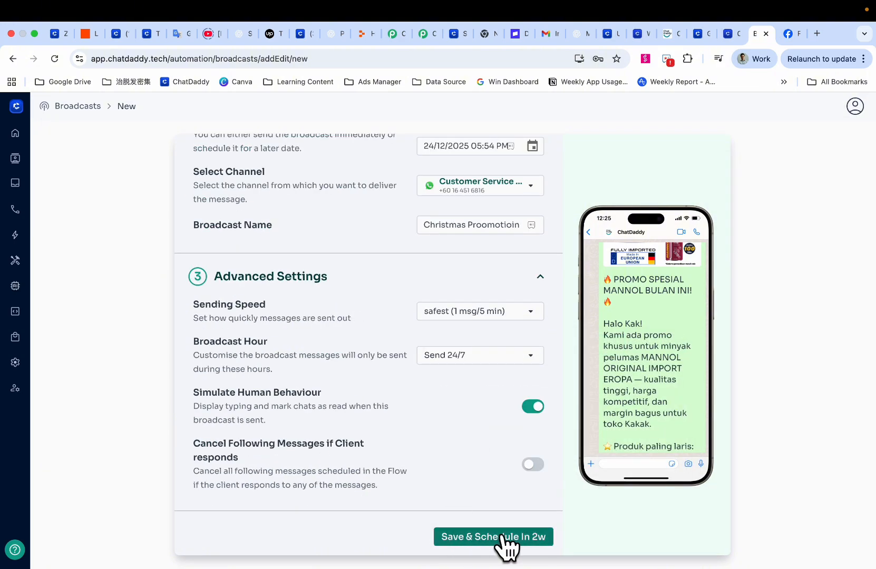
click(529, 535)
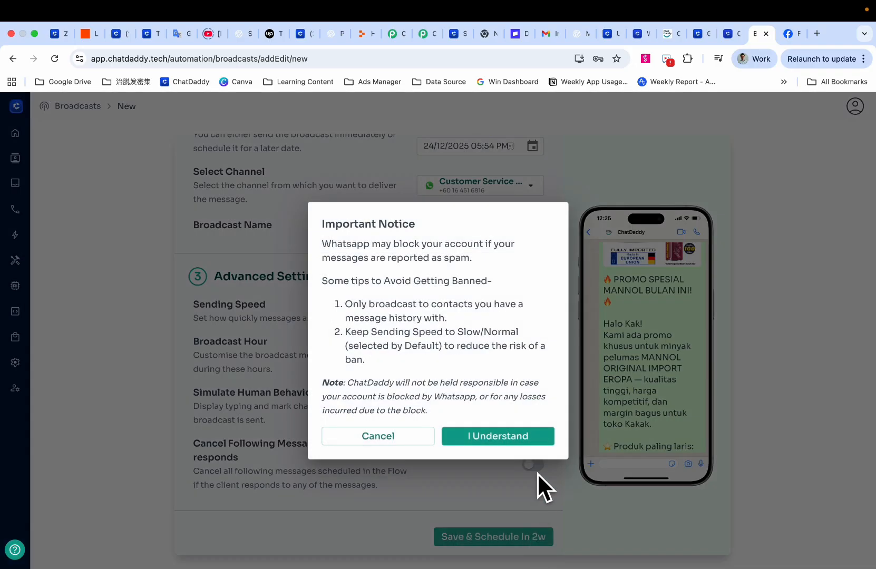
drag(319, 211, 444, 358)
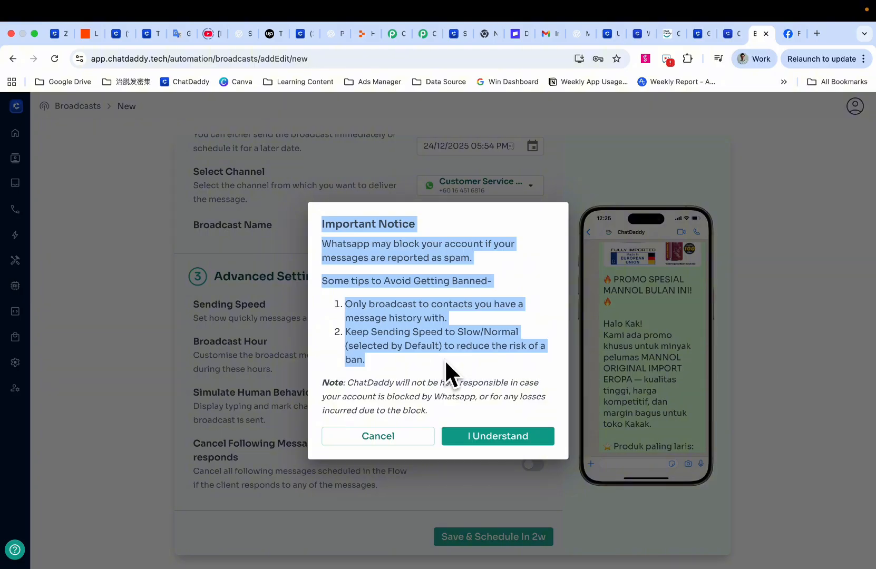
click(475, 436)
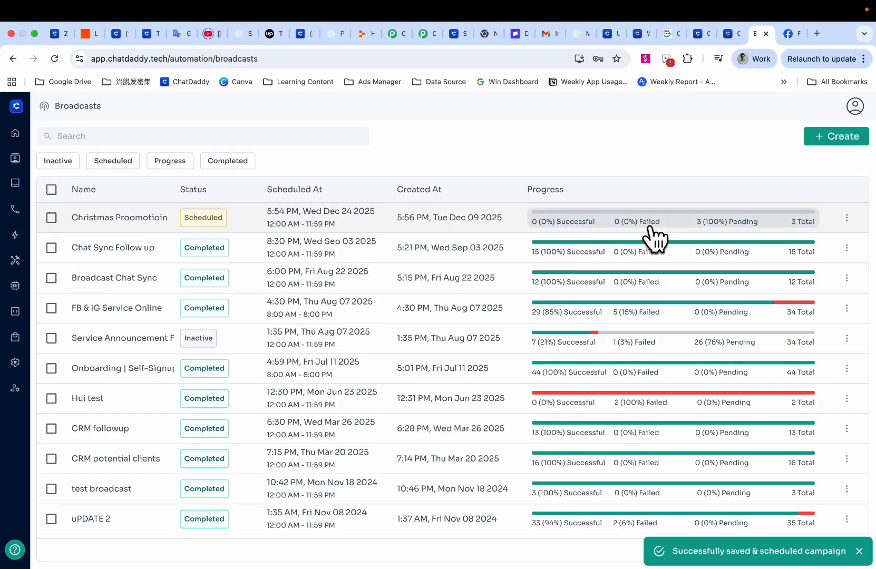
- Go to the message flows, clear the "mannol" search and create a new flow from scratch
mouse_move(7, 217)
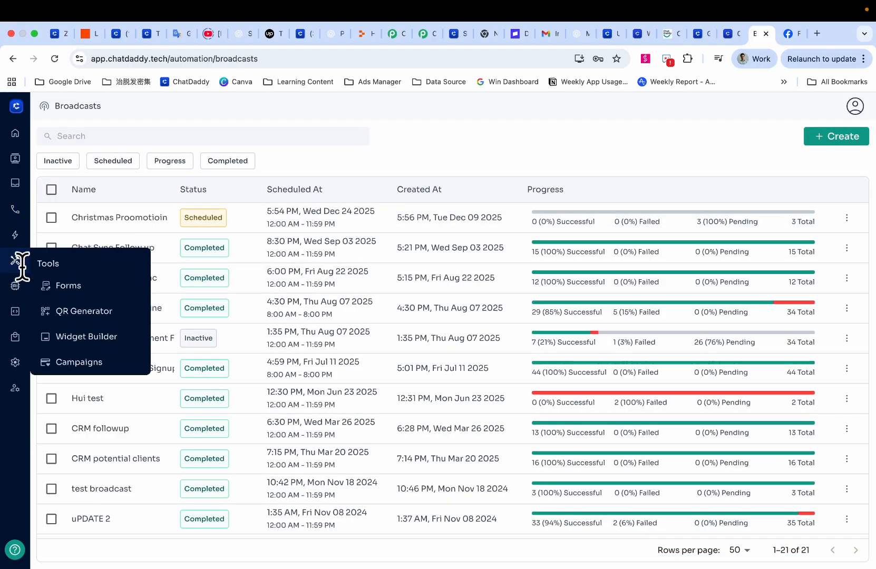
mouse_move(21, 246)
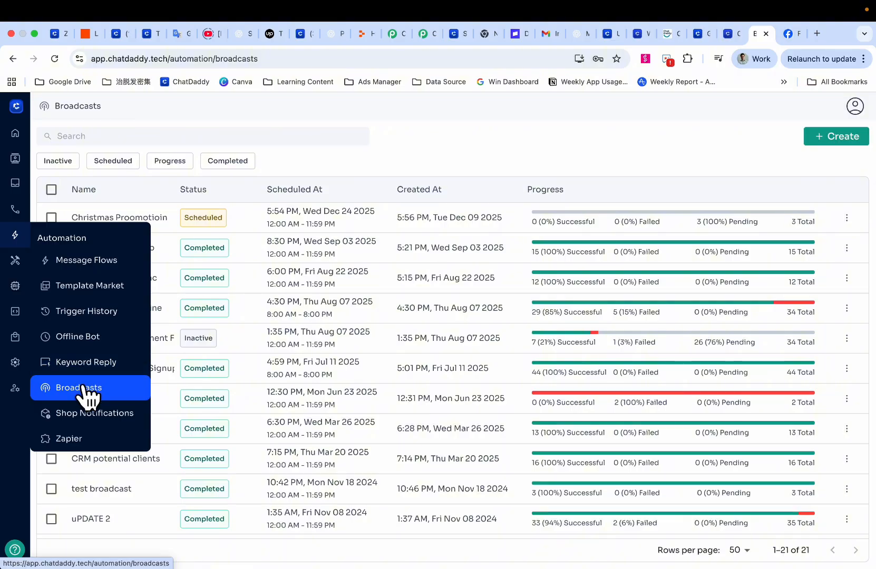
click(78, 258)
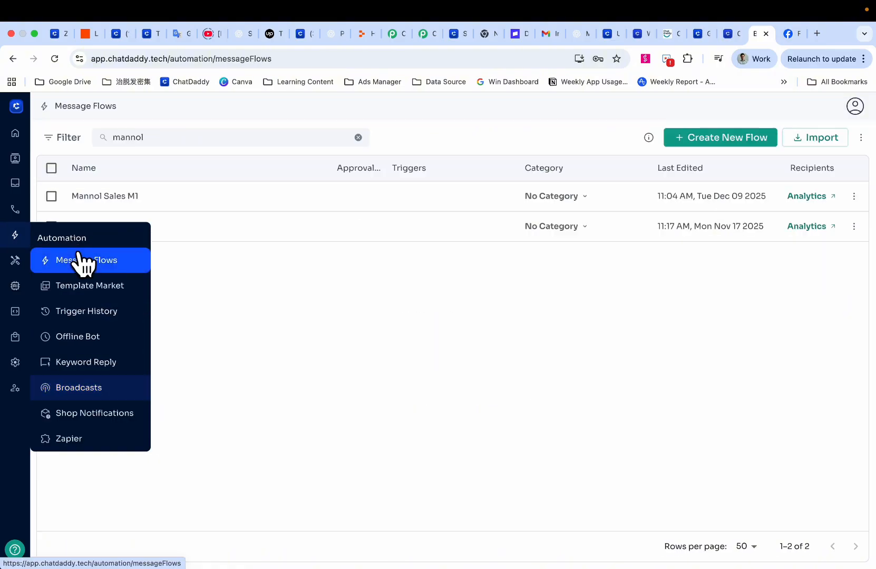
click(359, 137)
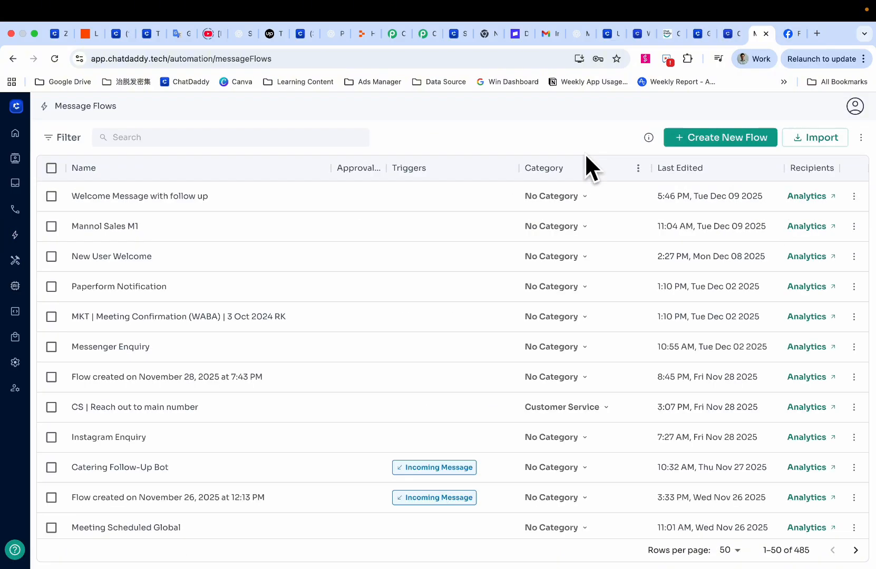
click(725, 139)
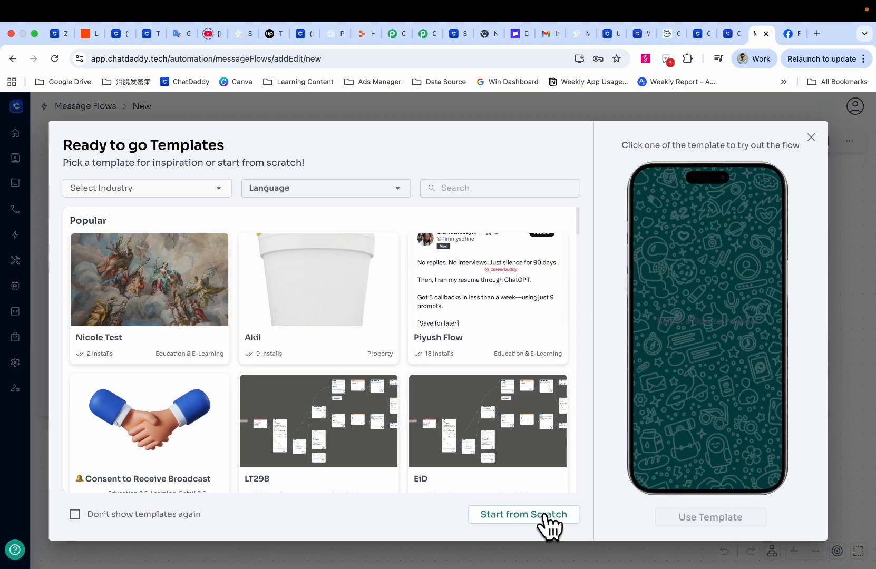
click(543, 511)
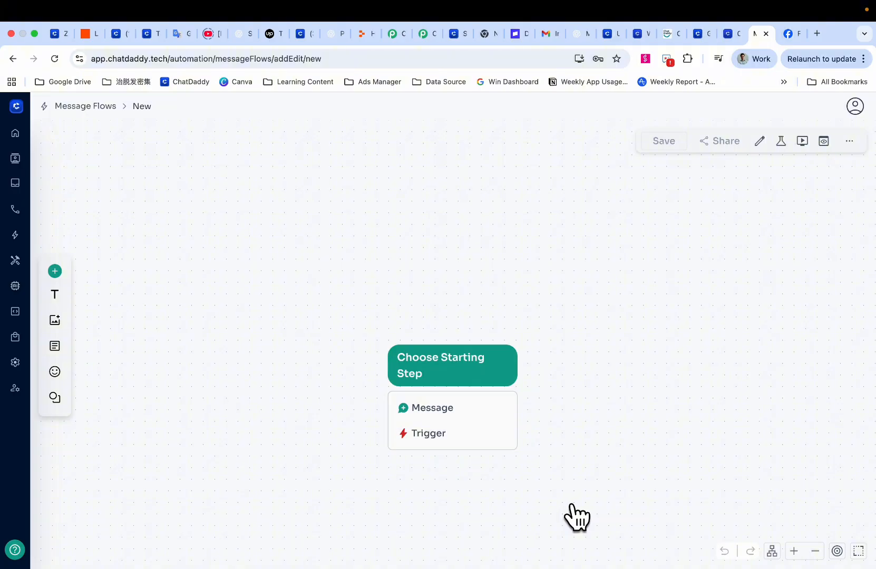
- Look through the available triggers and add Incoming Message as the new flow's starting step
mouse_move(16, 236)
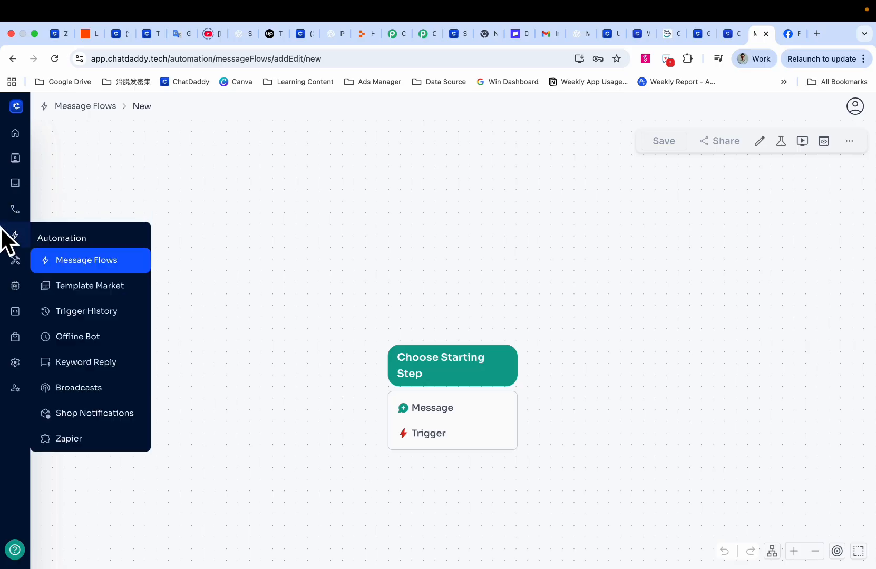
mouse_move(15, 281)
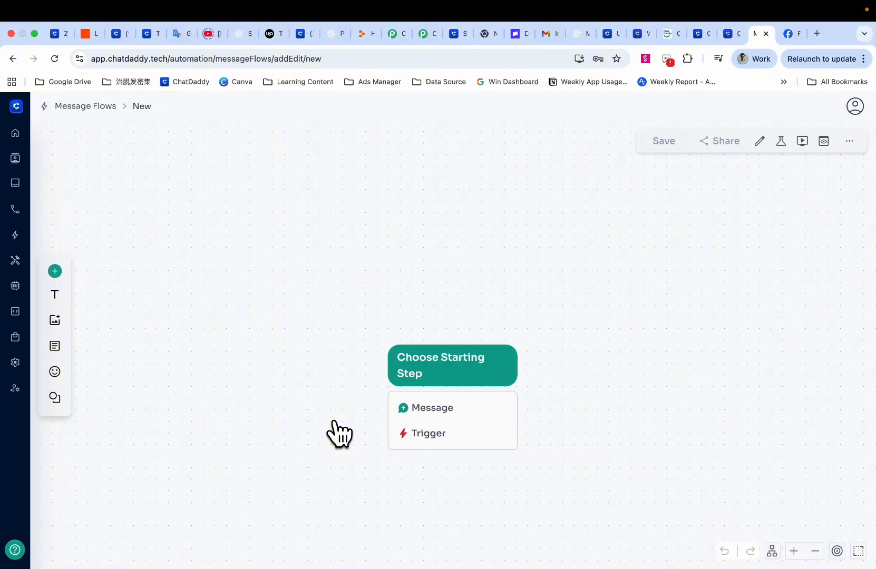
click(449, 436)
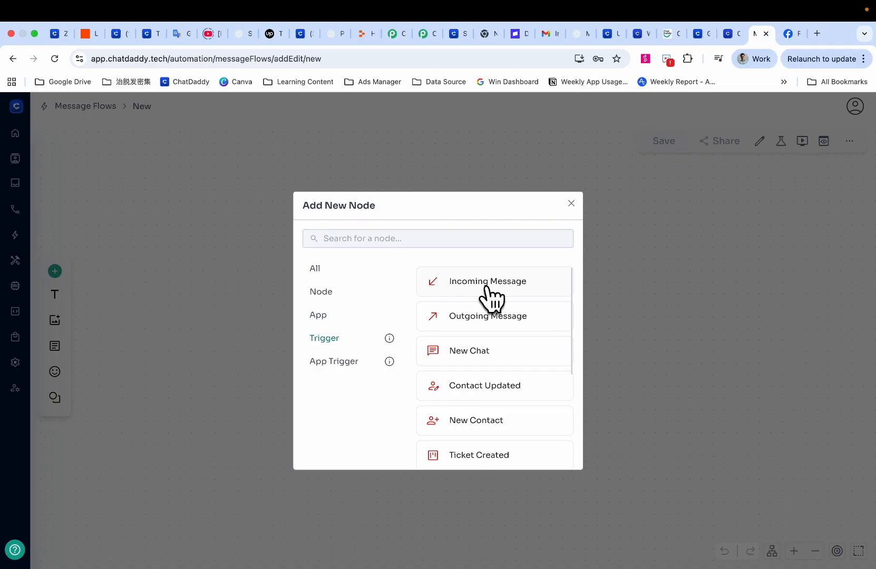
scroll(527, 370, down, 1)
scroll(527, 370, up, 1)
scroll(515, 353, down, 1)
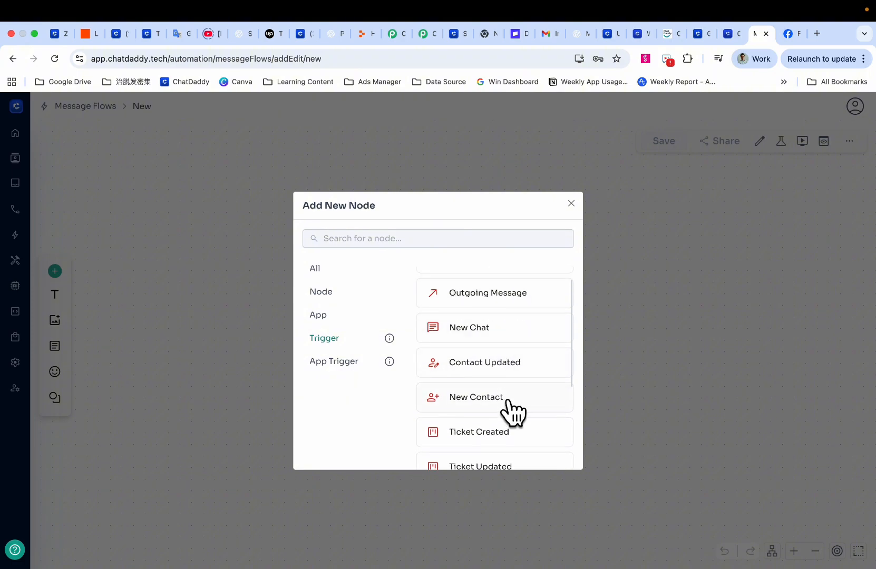
scroll(509, 403, down, 5)
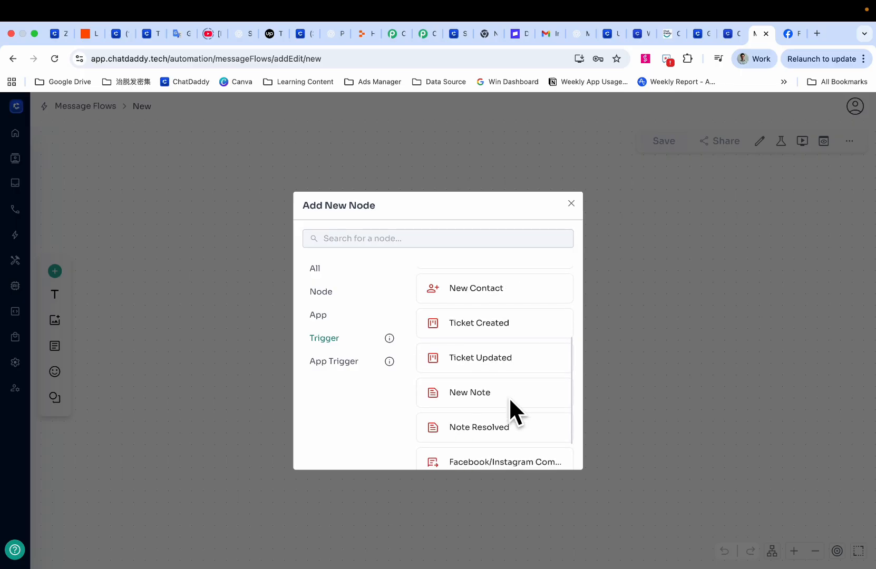
scroll(495, 343, up, 2)
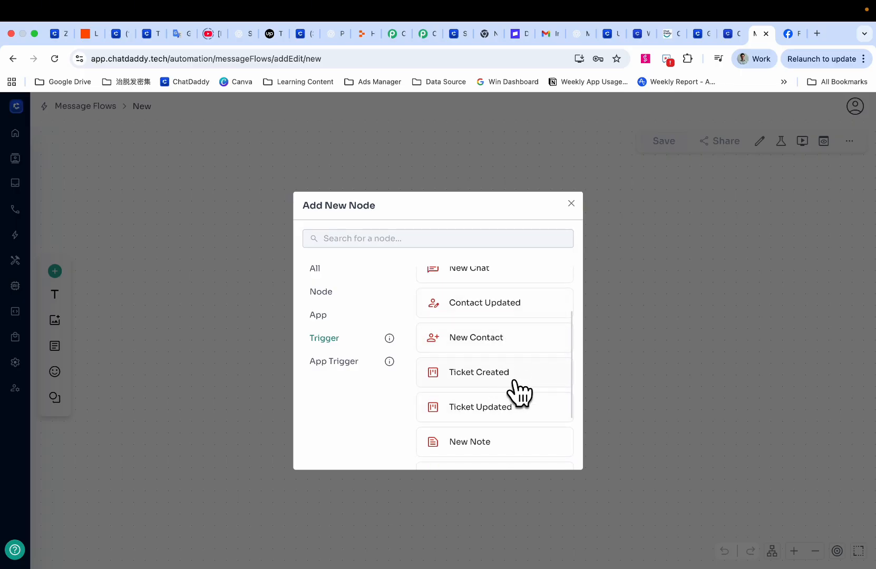
scroll(515, 421, down, 3)
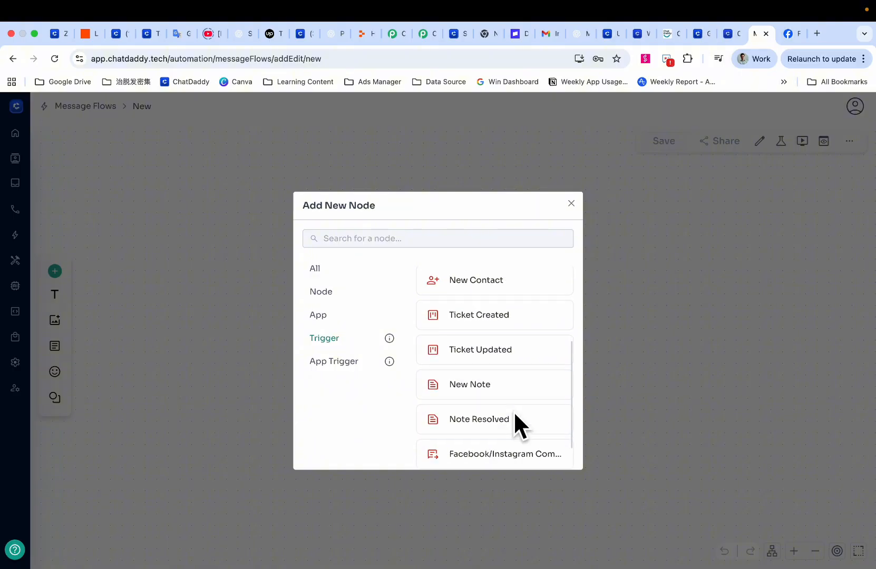
scroll(528, 329, up, 4)
scroll(529, 326, down, 3)
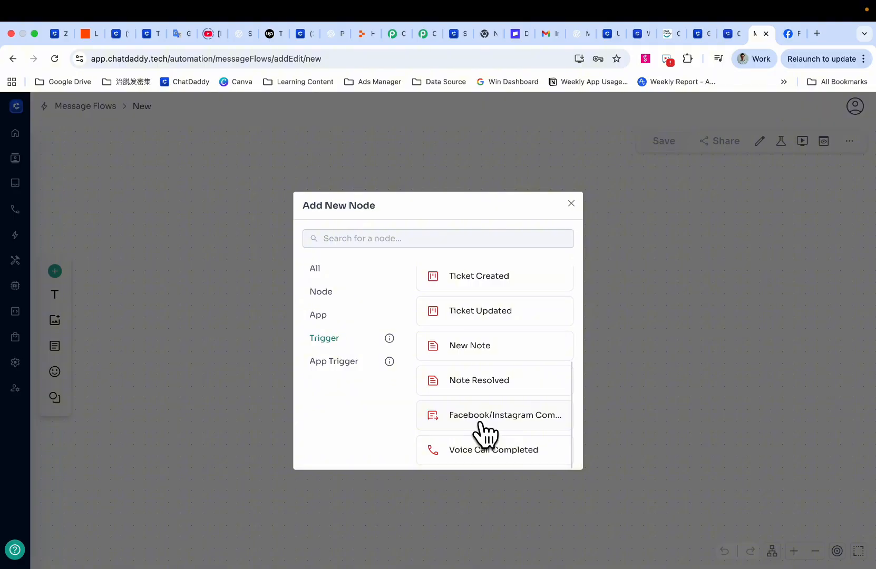
scroll(484, 369, up, 5)
click(474, 282)
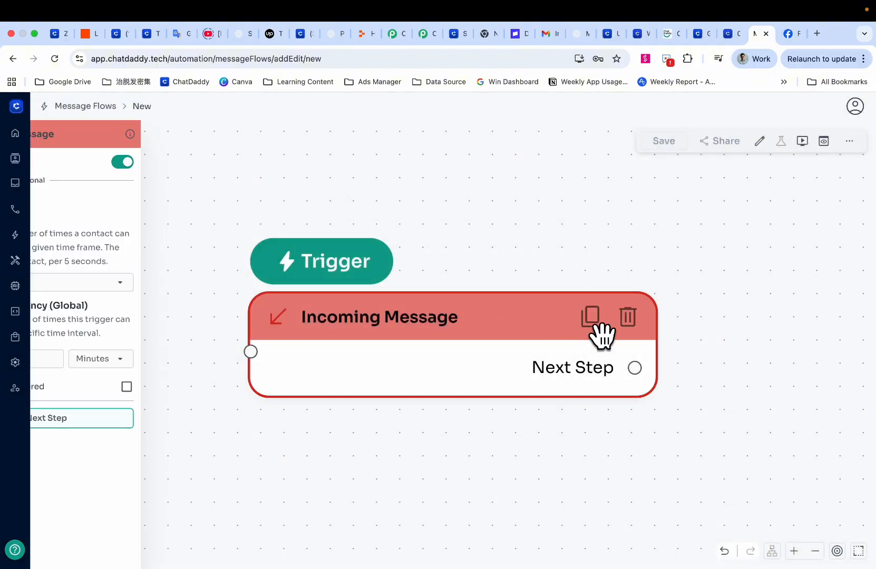
- Add a Condition as the next step of the Incoming Message trigger and open its settings
click(157, 419)
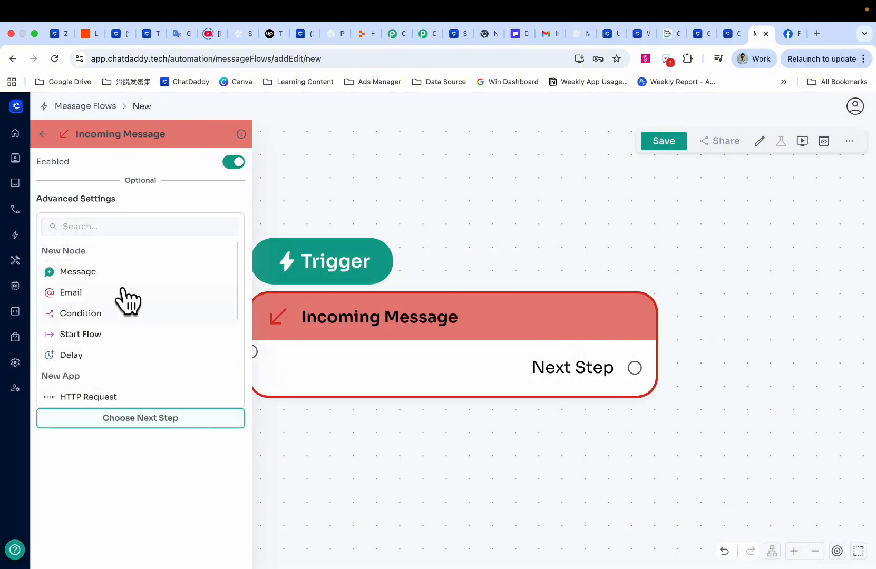
scroll(127, 327, down, 2)
scroll(127, 325, up, 2)
click(122, 313)
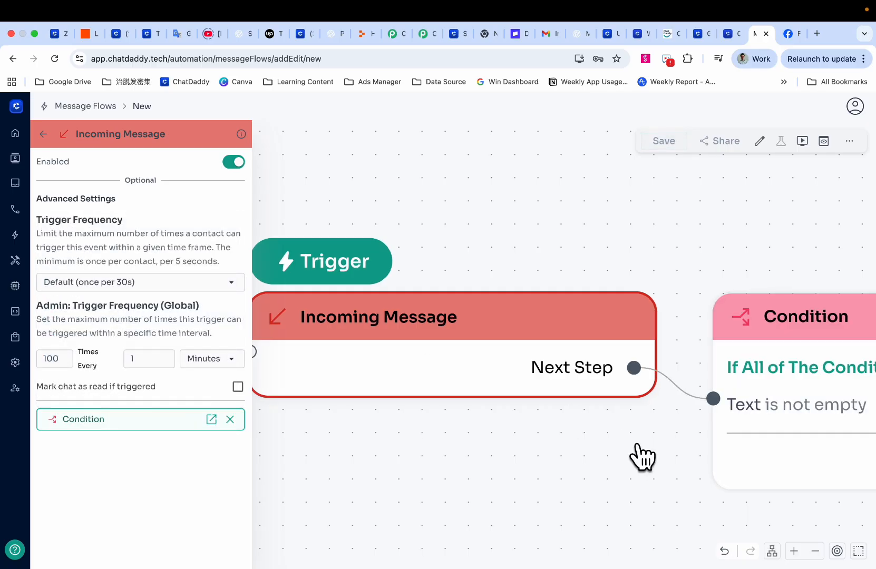
click(626, 424)
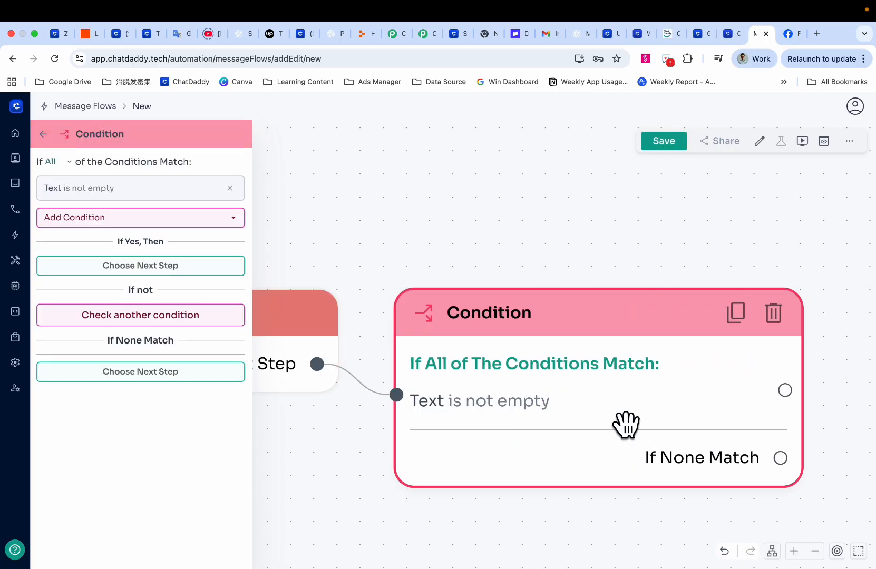
- Set the condition's text rule to contains "i want to know more"
click(193, 187)
click(108, 244)
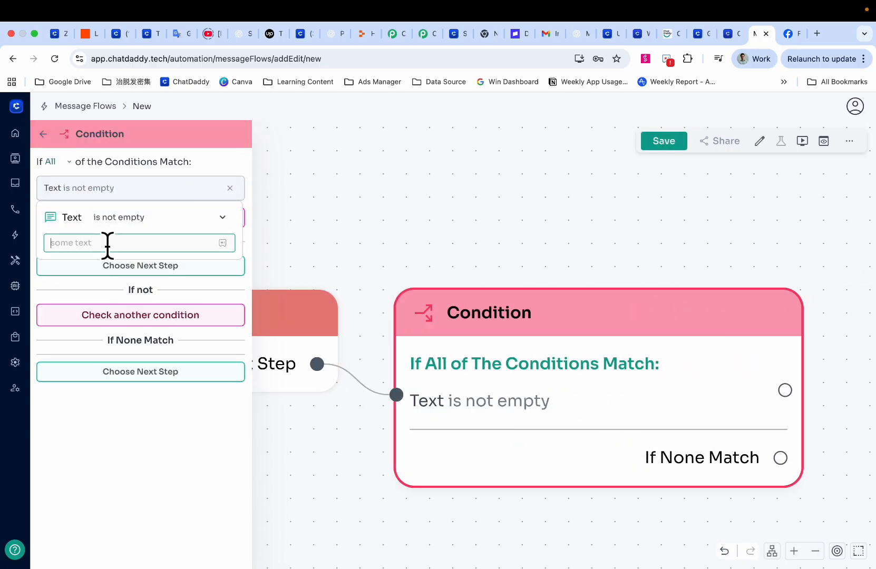
click(124, 218)
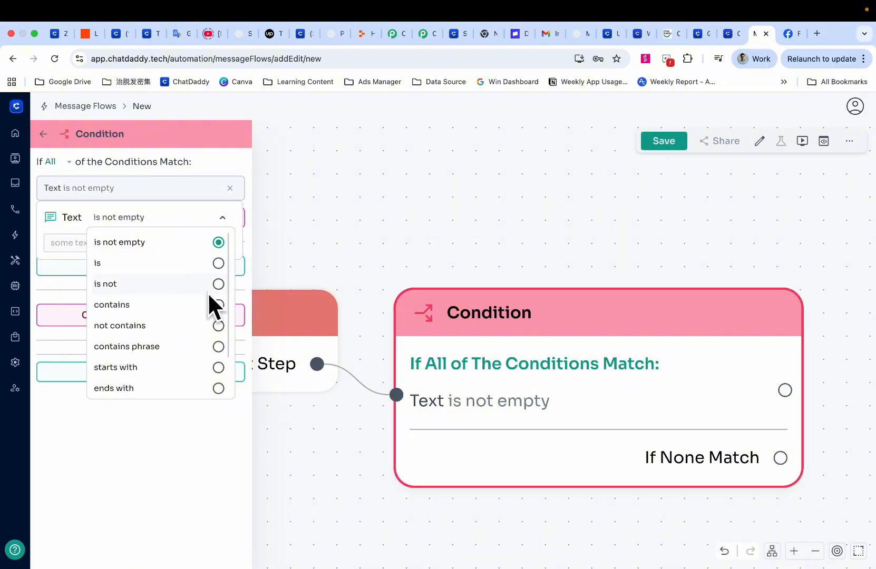
click(217, 306)
click(61, 244)
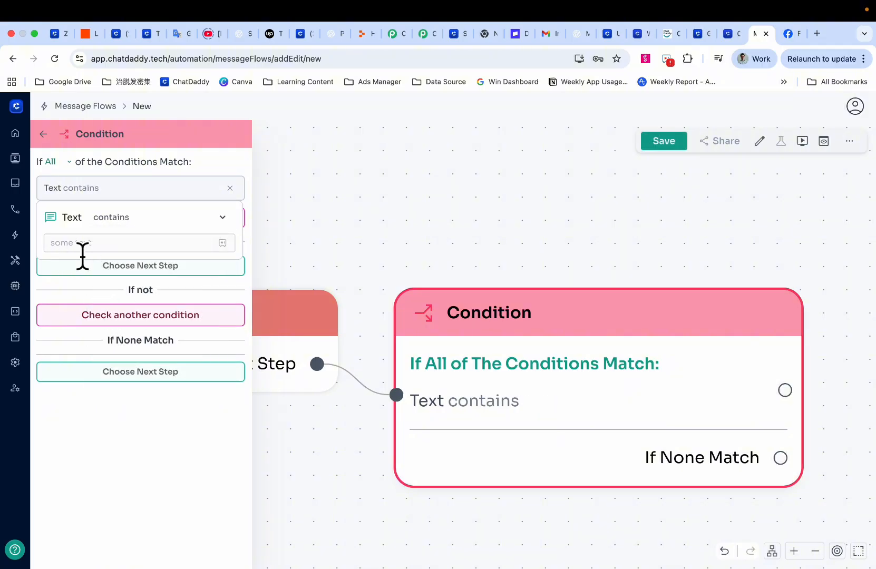
text(i want to know more)
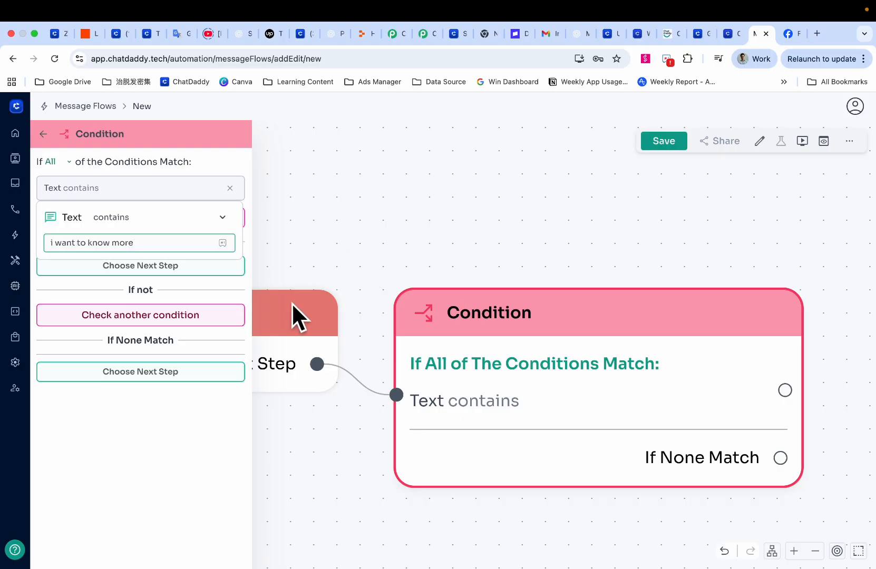
click(199, 461)
- Add a second rule to the condition requiring the channel to be ChatDaddy Messenger
scroll(490, 406, right, 2)
scroll(490, 406, down, 4)
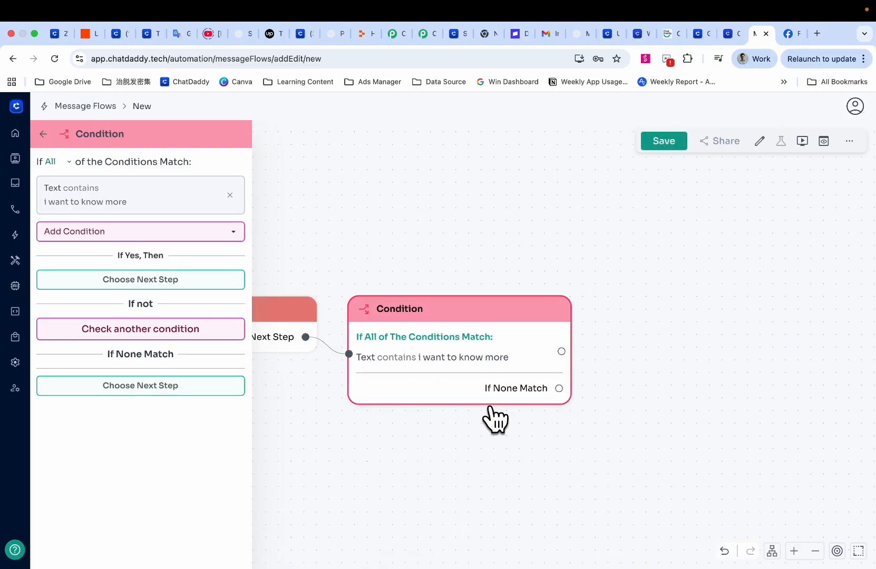
scroll(495, 419, down, 1)
scroll(528, 347, down, 3)
scroll(488, 376, up, 2)
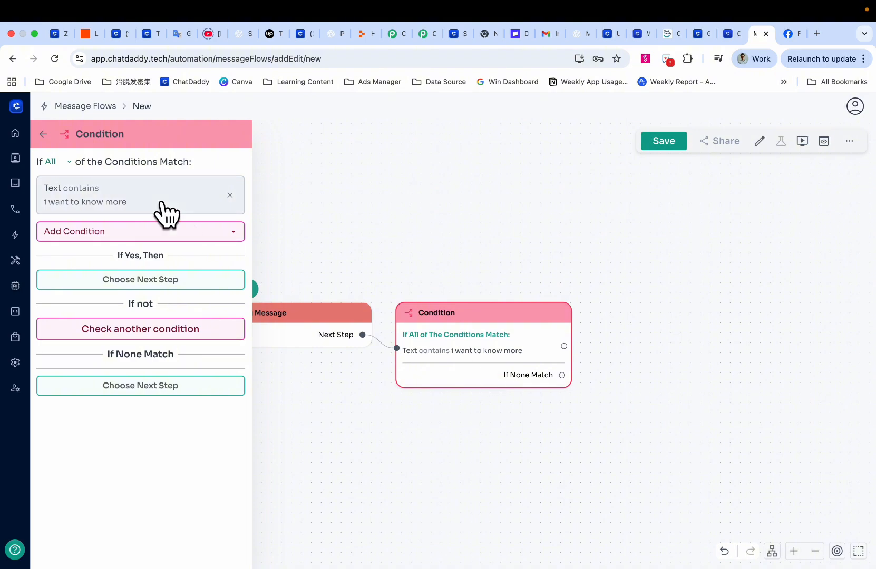
click(164, 232)
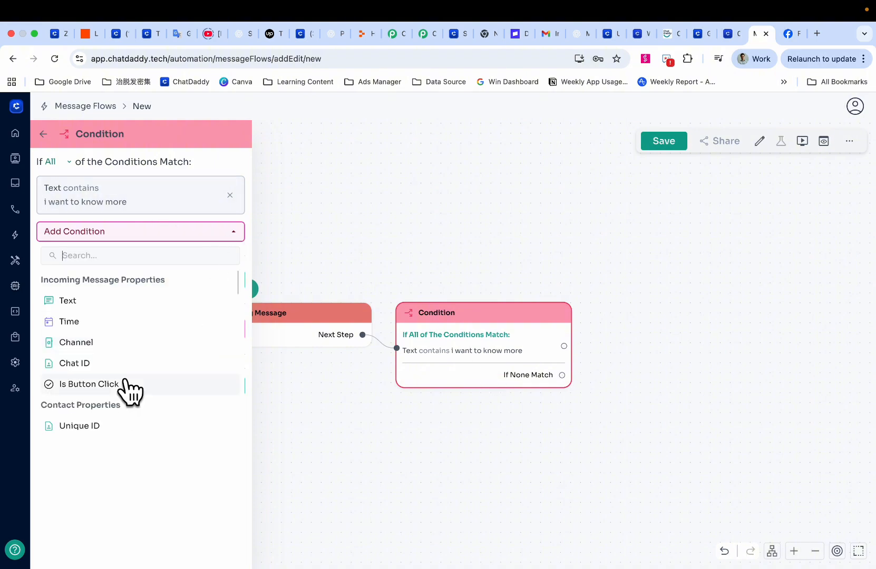
click(132, 343)
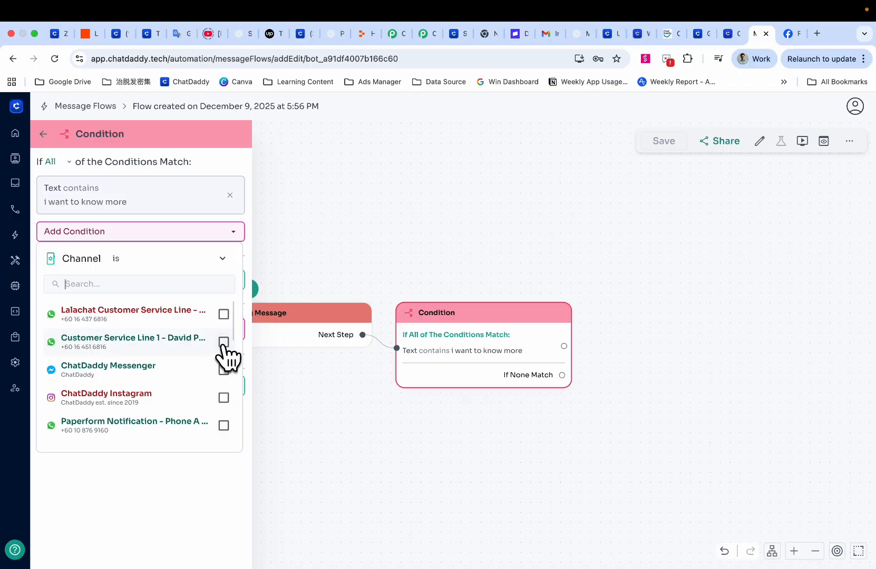
click(223, 369)
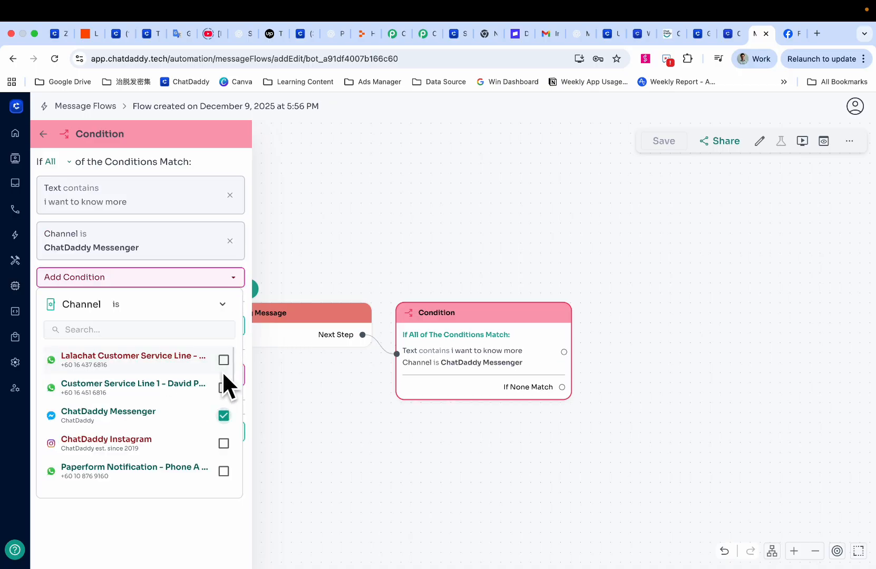
click(479, 371)
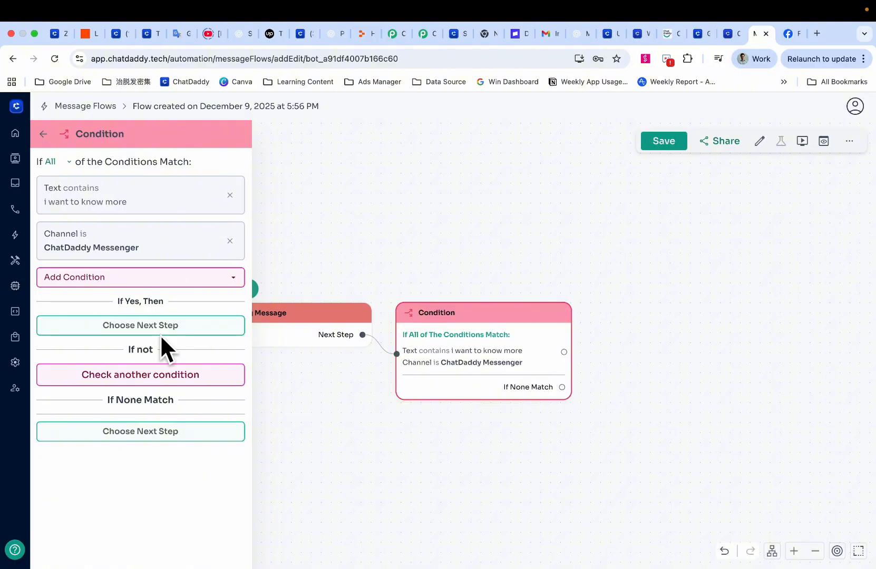
- Try a Message node with the text "reply 123" on the condition's matching branch, then delete it
click(205, 329)
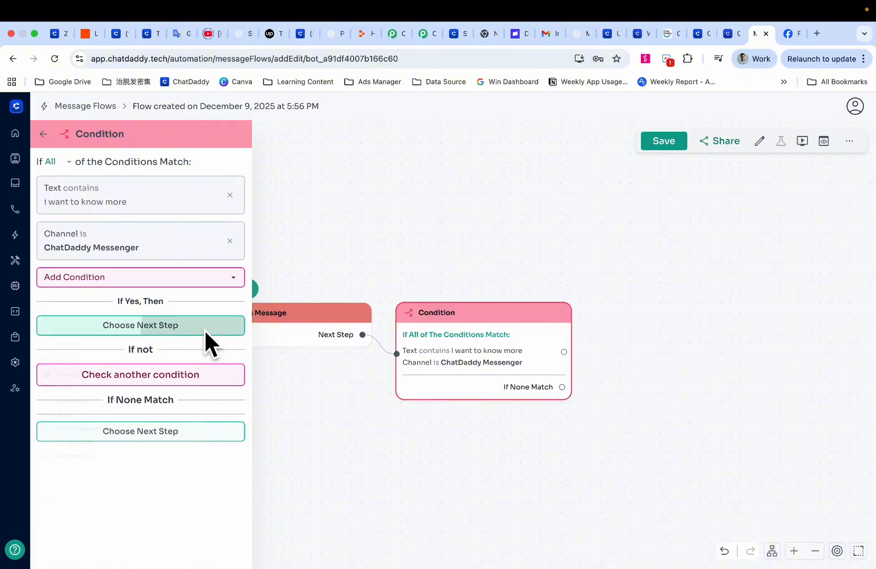
click(167, 402)
click(681, 372)
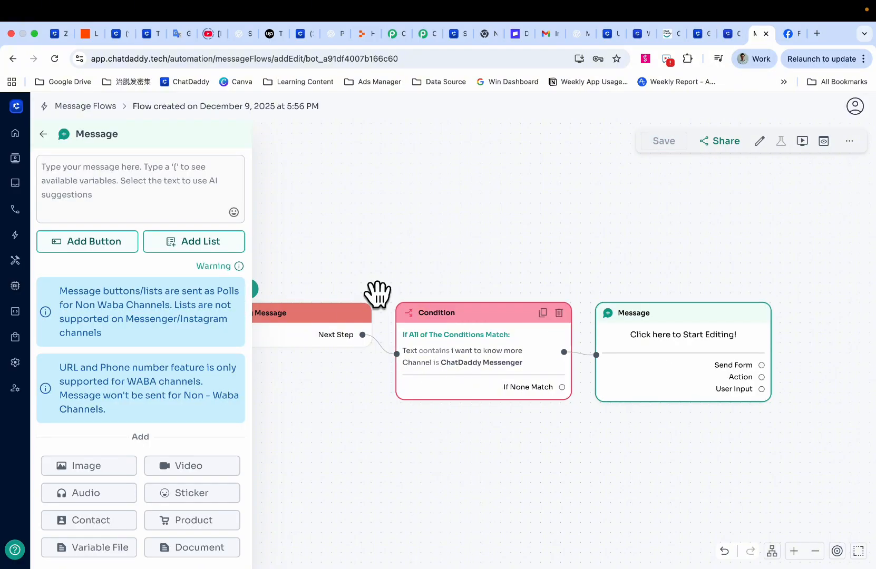
text(reply 123)
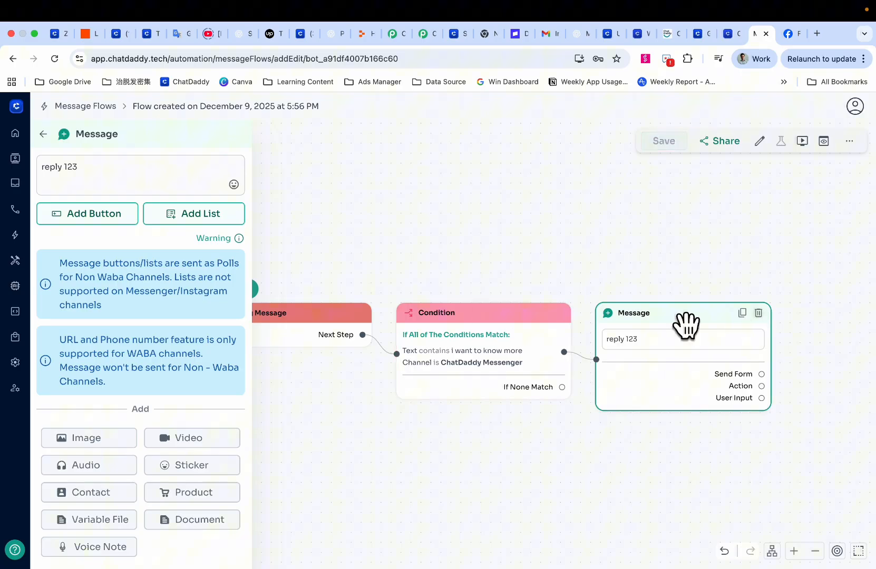
click(759, 313)
- Add a Start Flow node to the condition's matching branch, choose the Messenger Enquiry flow for it and open that flow
click(508, 315)
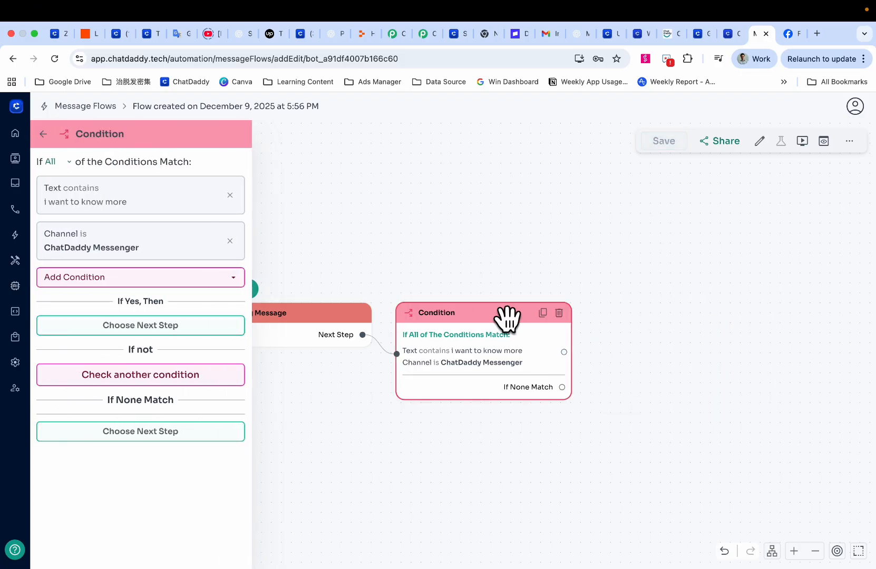
click(152, 326)
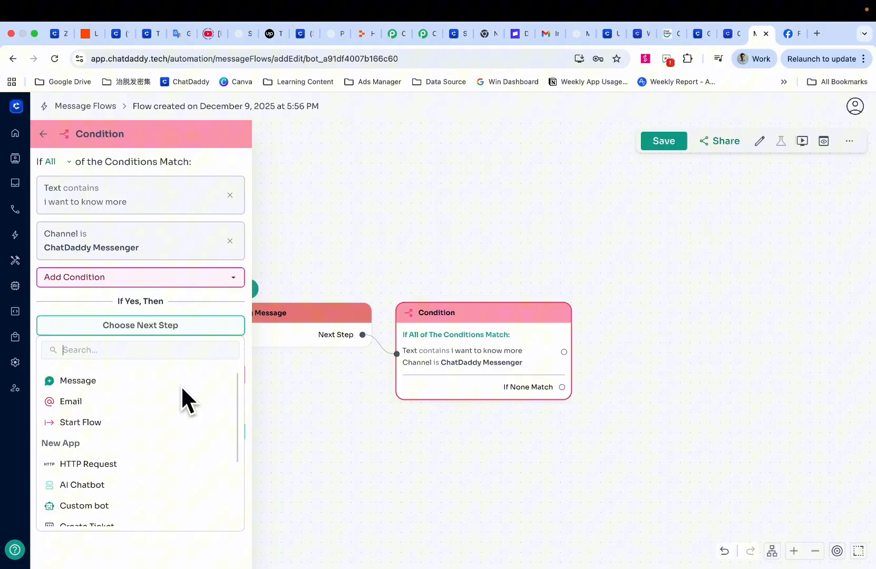
click(168, 424)
click(626, 348)
click(201, 167)
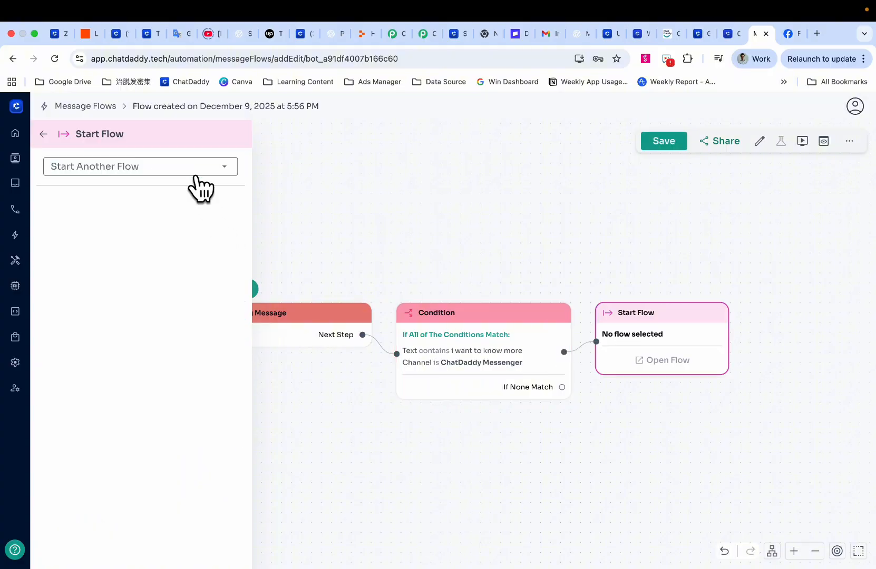
text(messen)
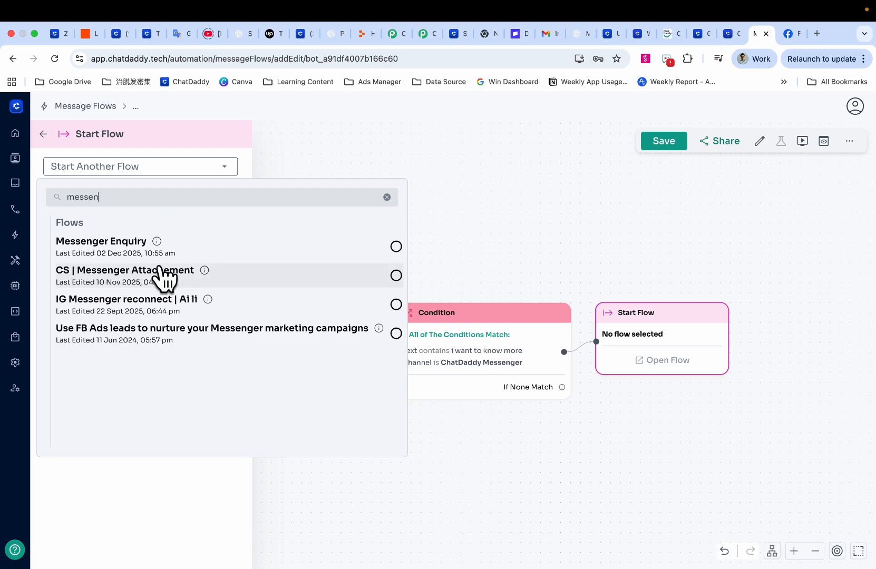
click(121, 247)
click(605, 271)
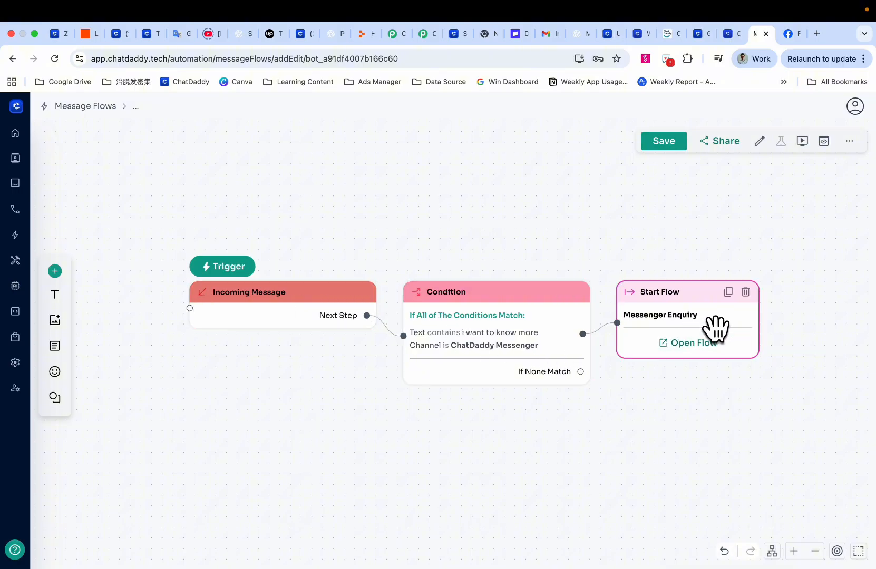
click(688, 364)
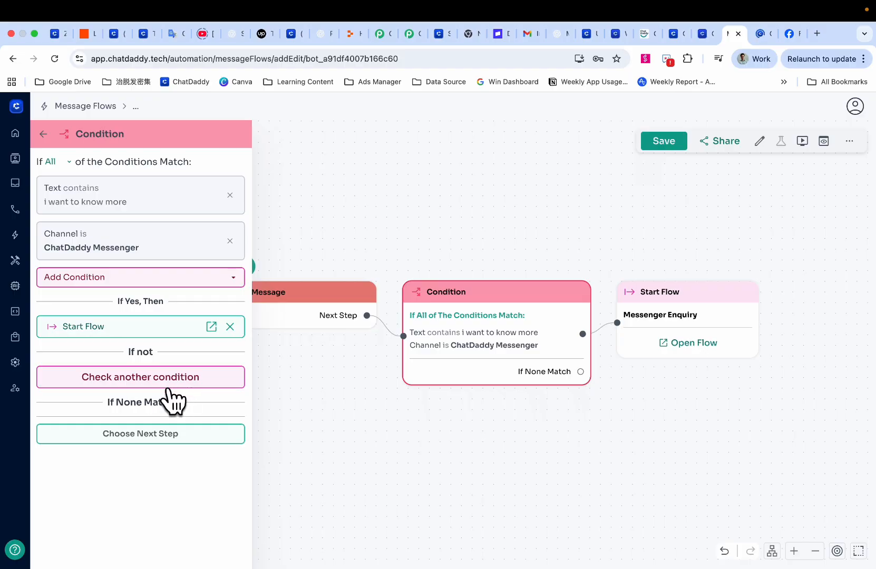
- Connect the If None Match branch to a Start Flow node and add another condition check with channel ChatDaddy Instagram
click(156, 435)
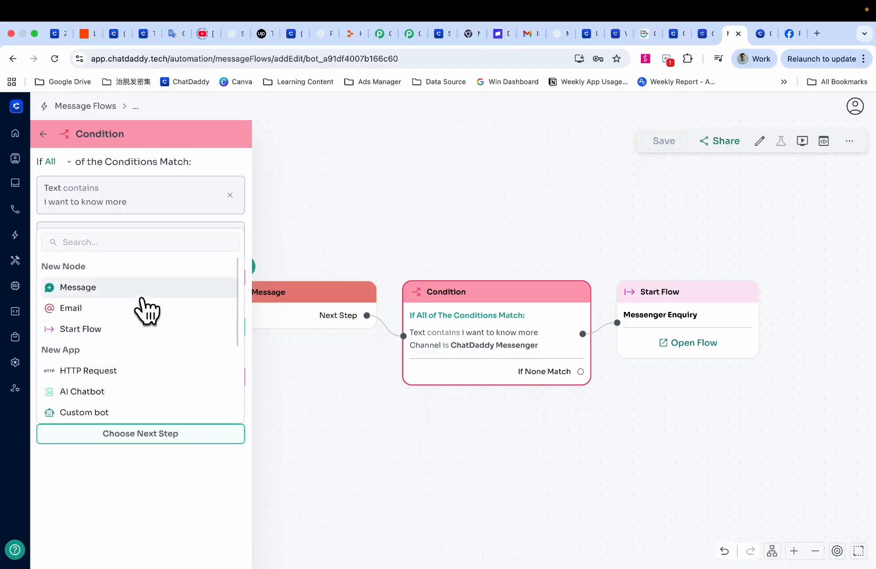
click(142, 329)
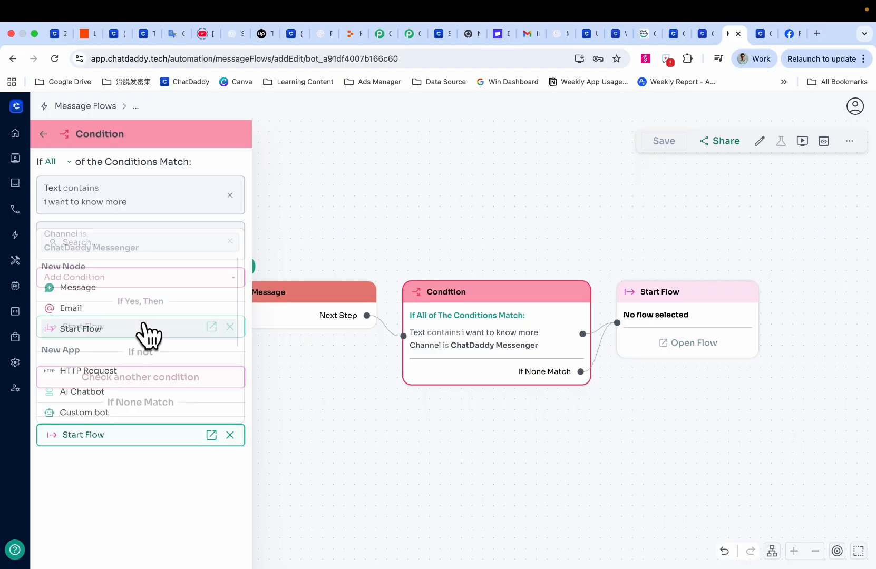
click(191, 382)
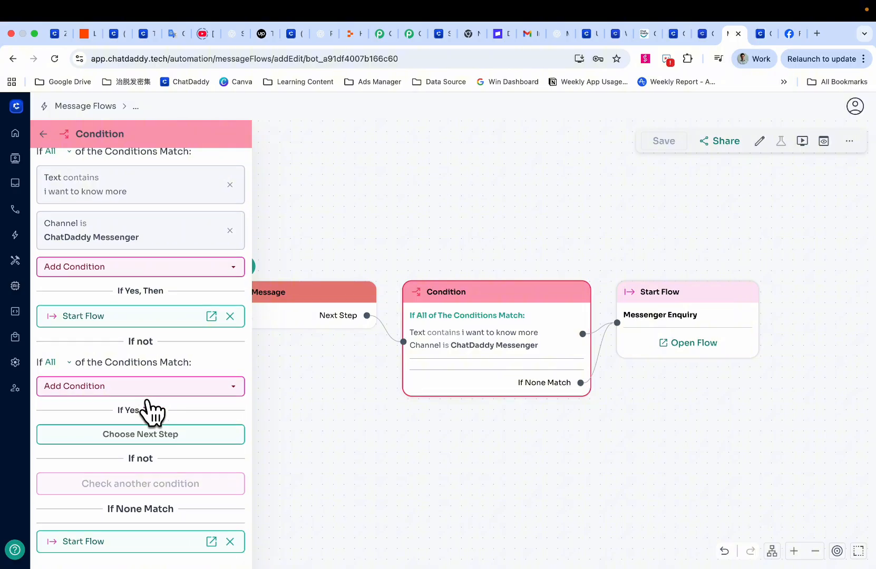
click(195, 387)
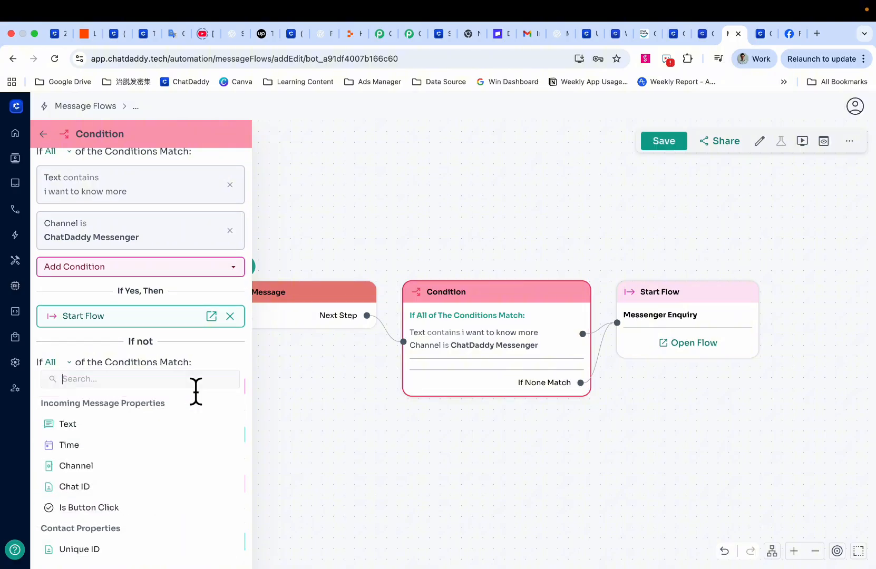
click(112, 465)
scroll(179, 448, down, 1)
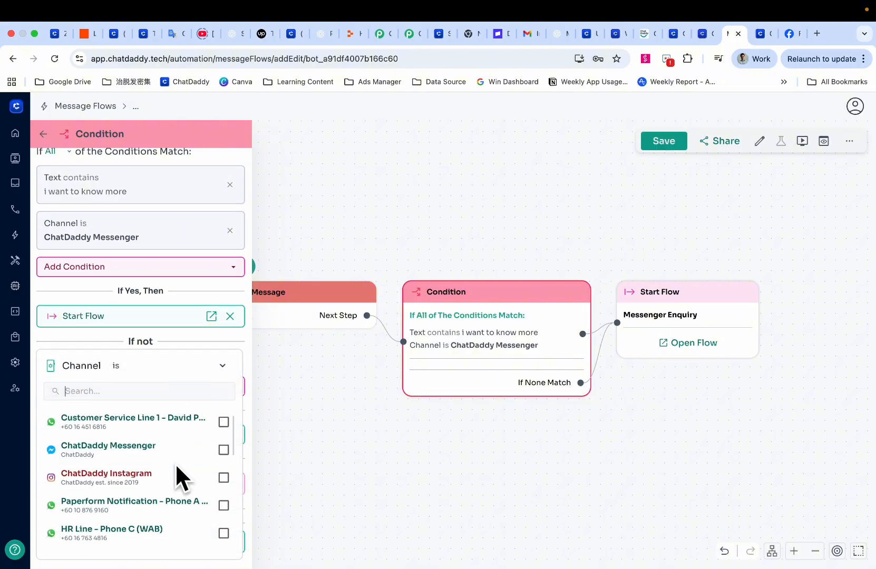
click(224, 477)
click(299, 450)
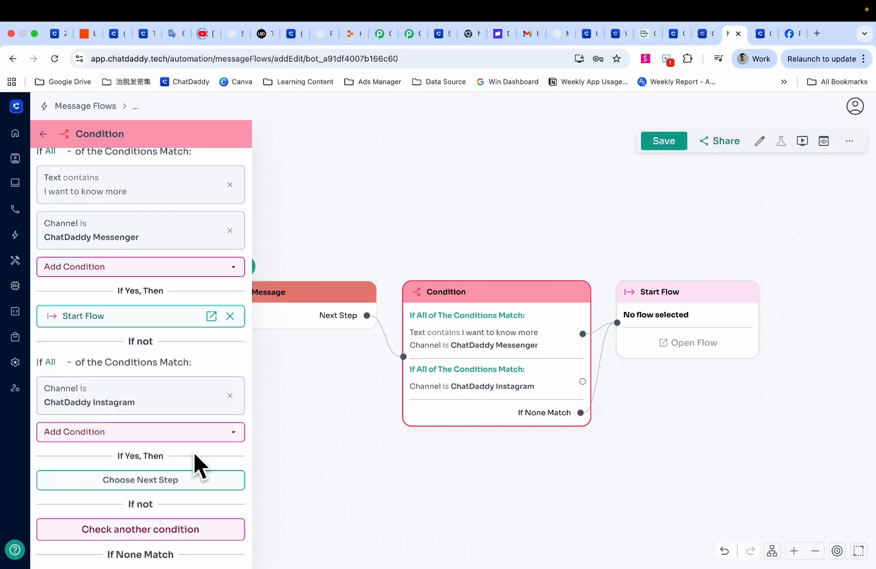
- Add a Start Flow node to the ChatDaddy Instagram branch and choose the Instagram Enquiry flow for it
click(207, 481)
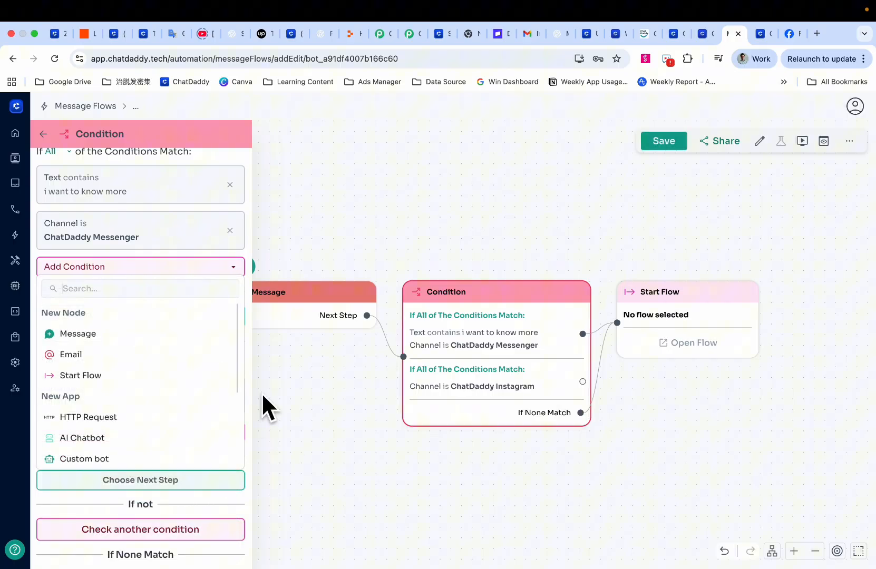
click(185, 387)
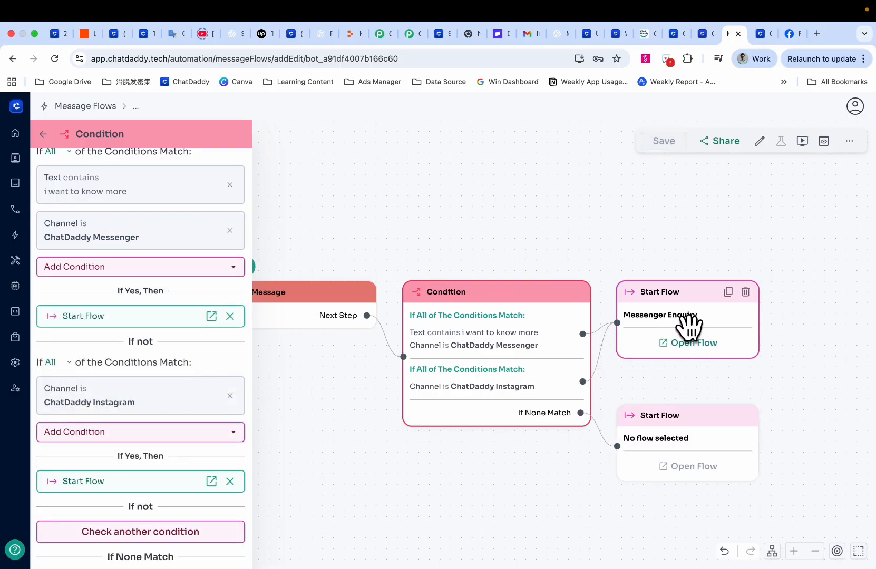
click(704, 456)
text(ins)
key(ctrl+a)
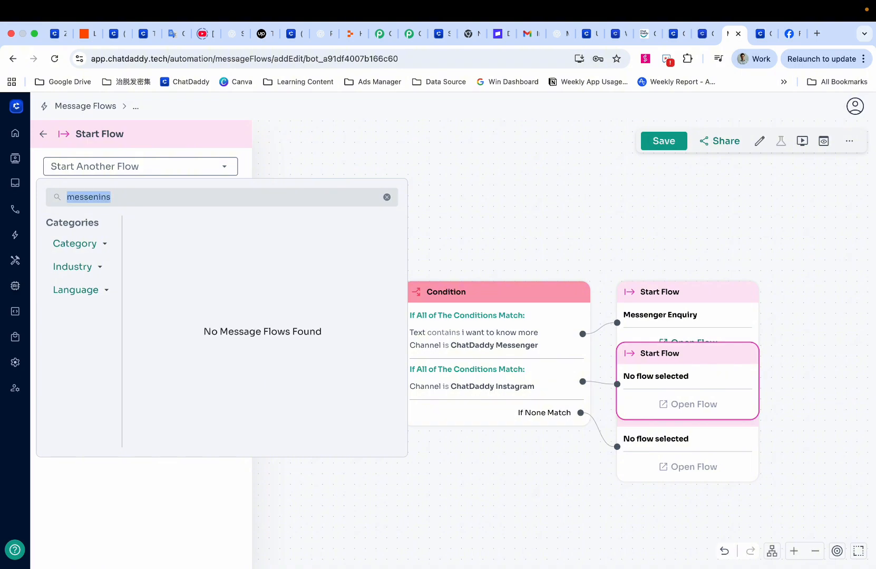
text(instagram)
click(318, 252)
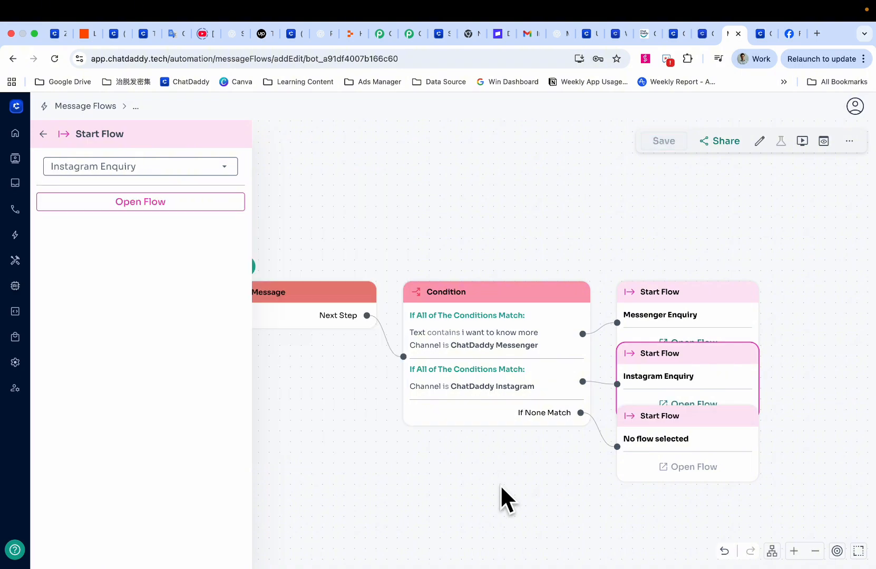
- Move the Messenger Enquiry and Instagram Enquiry nodes upward so the three Start Flow nodes no longer overlap
click(522, 496)
drag(705, 329, 720, 217)
drag(694, 347, 709, 284)
- Choose the WhatsApp Enquiry flow for the Start Flow node on the If None Match branch
click(677, 423)
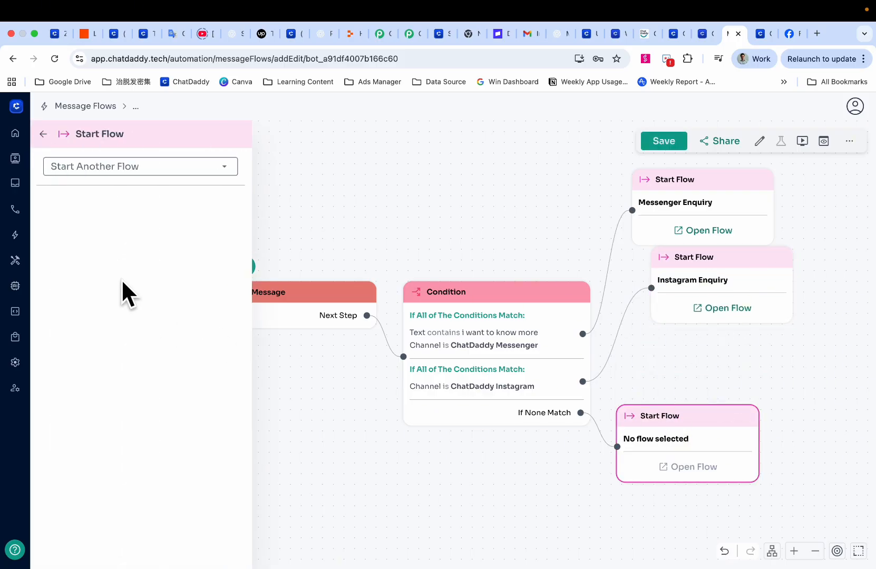
click(161, 167)
key(super+a)
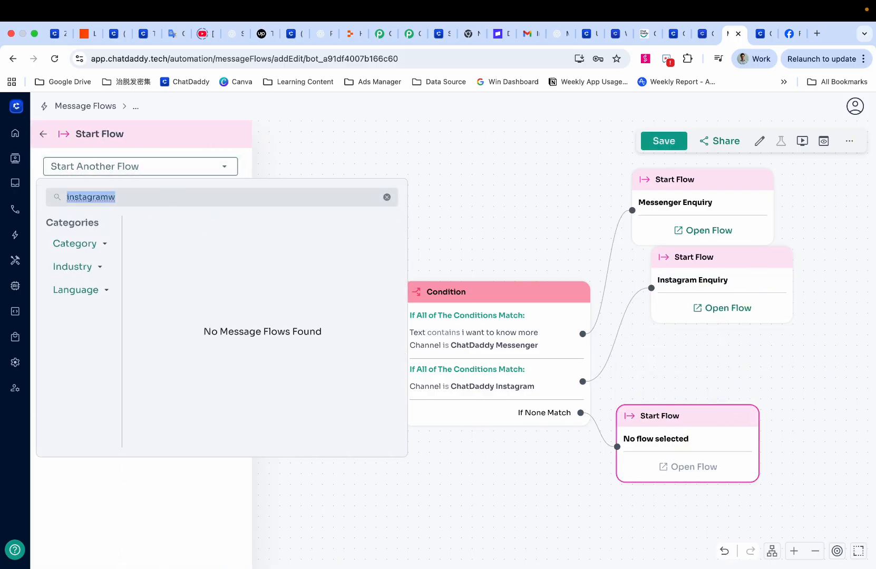
text(whatsapp)
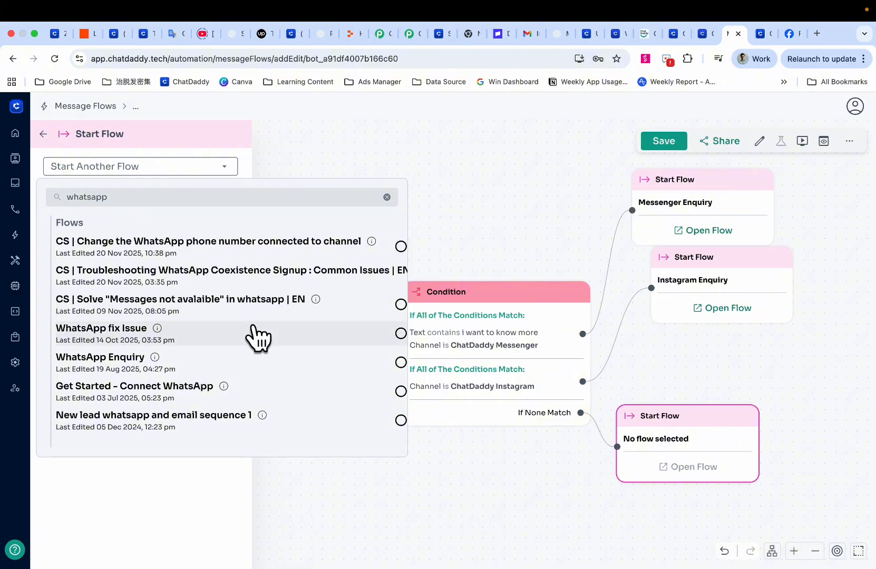
click(234, 364)
click(510, 482)
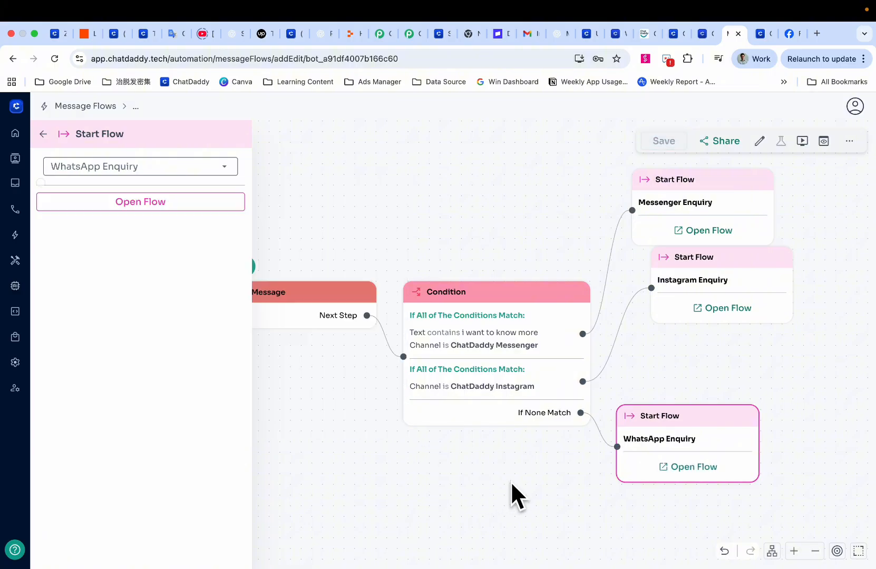
click(528, 458)
scroll(397, 348, down, 2)
scroll(396, 348, up, 2)
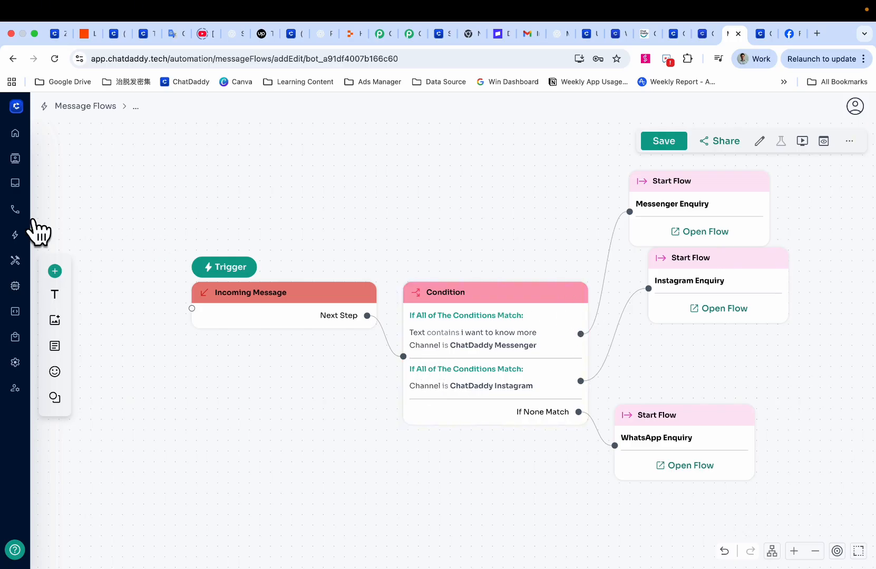
mouse_move(24, 193)
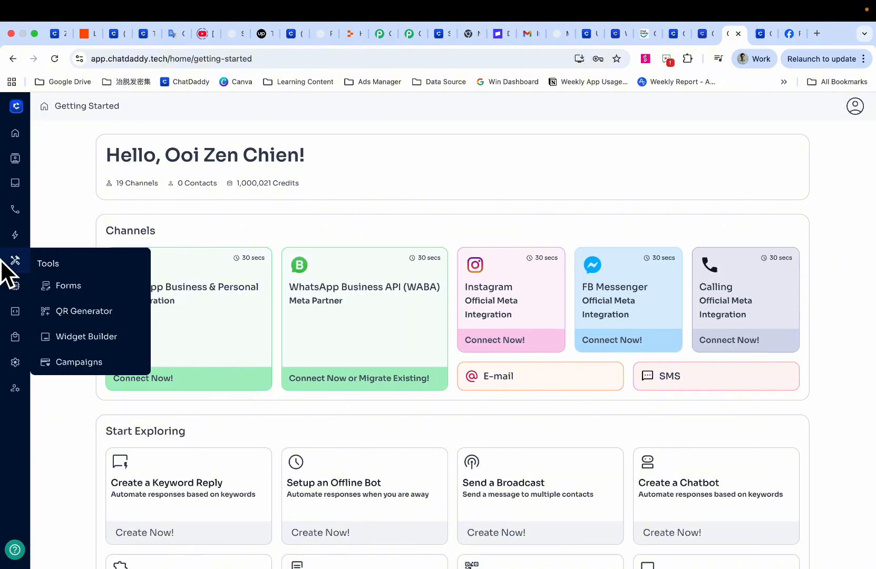
mouse_move(24, 123)
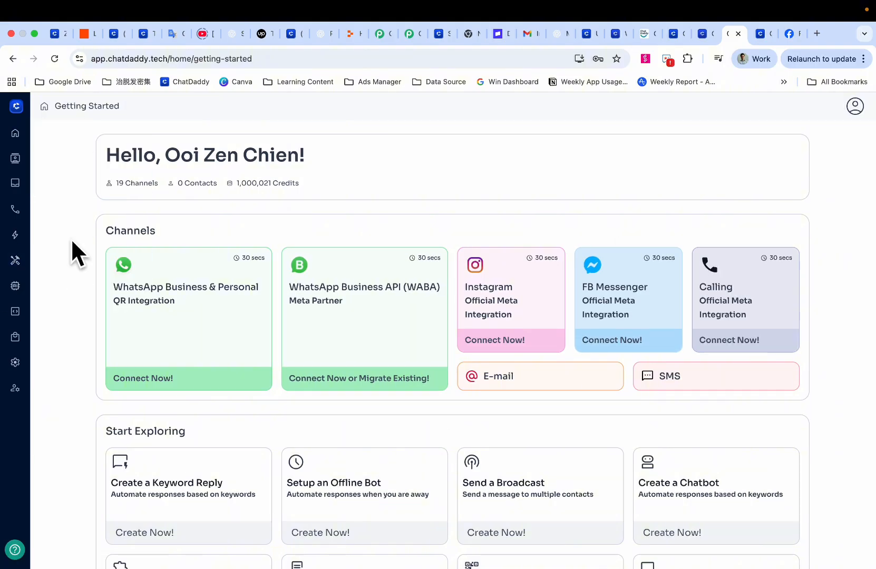